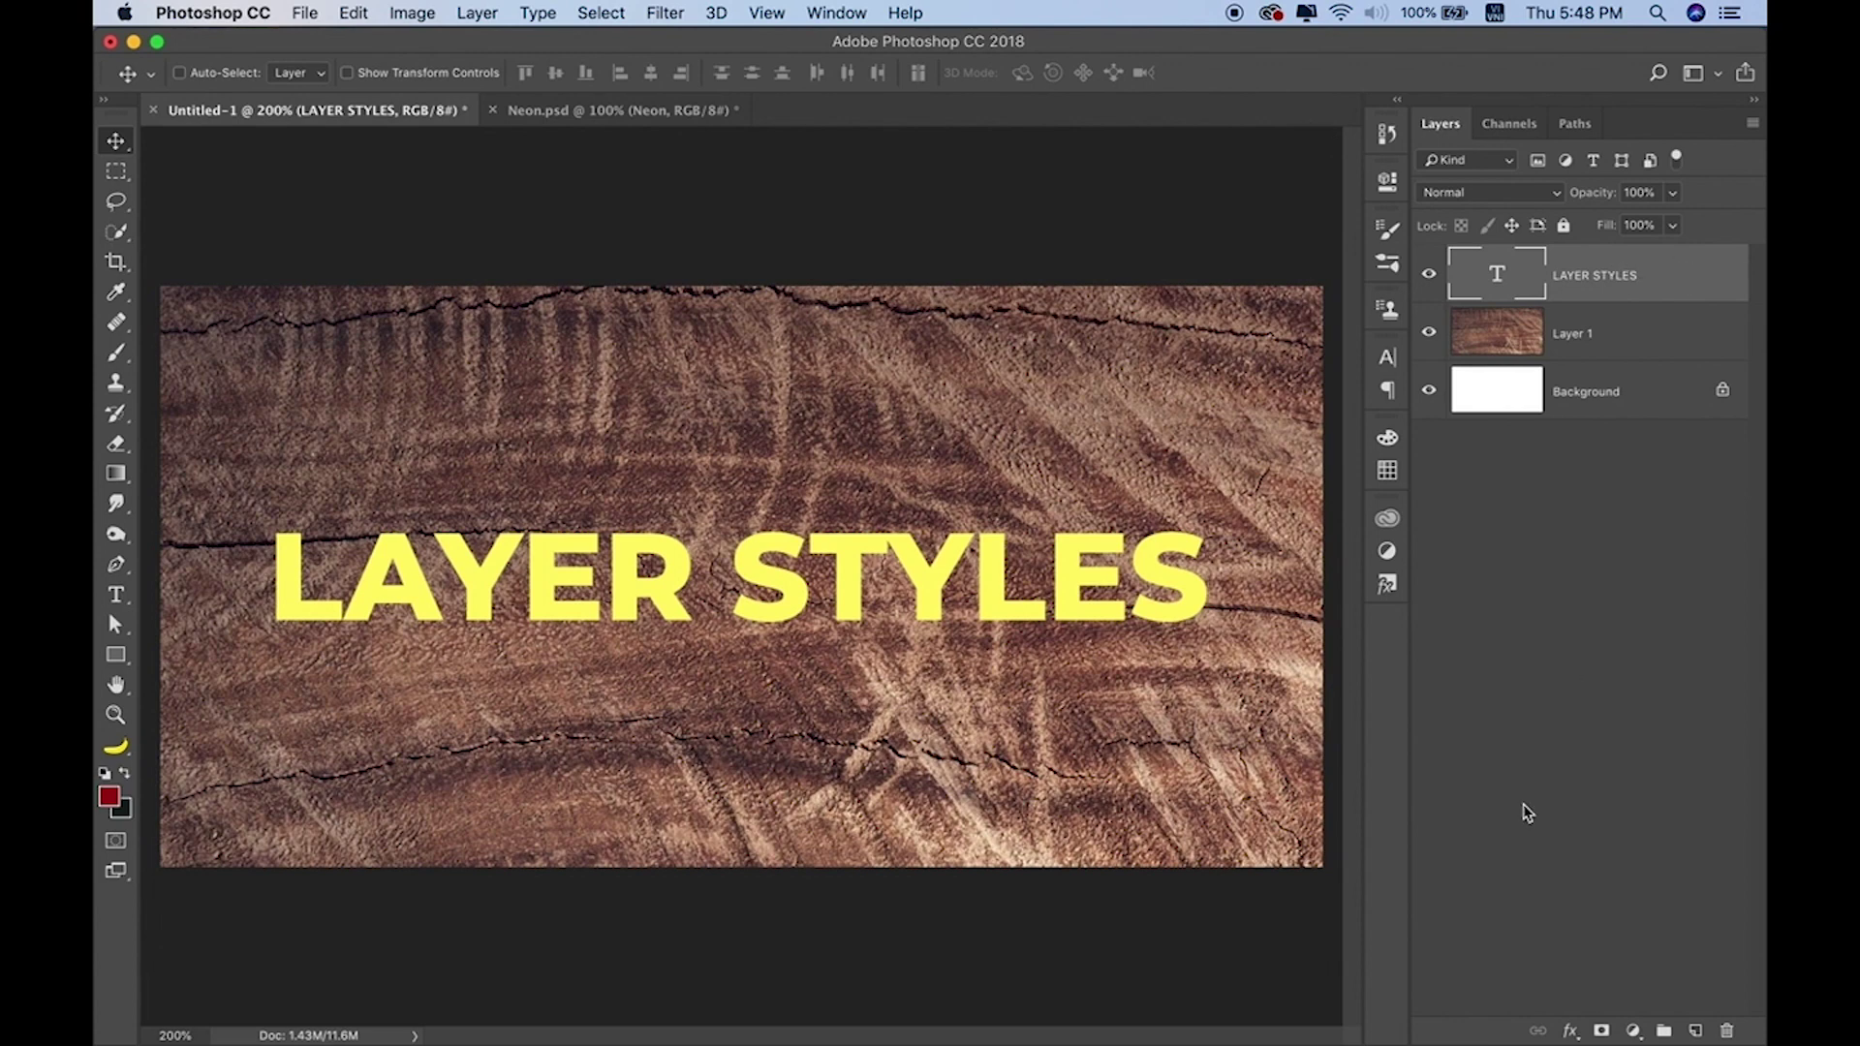
Open the fx layer effects menu for the LAYER STYLES text layer.
{"action": "left_click", "coordinate": [1571, 1033]}
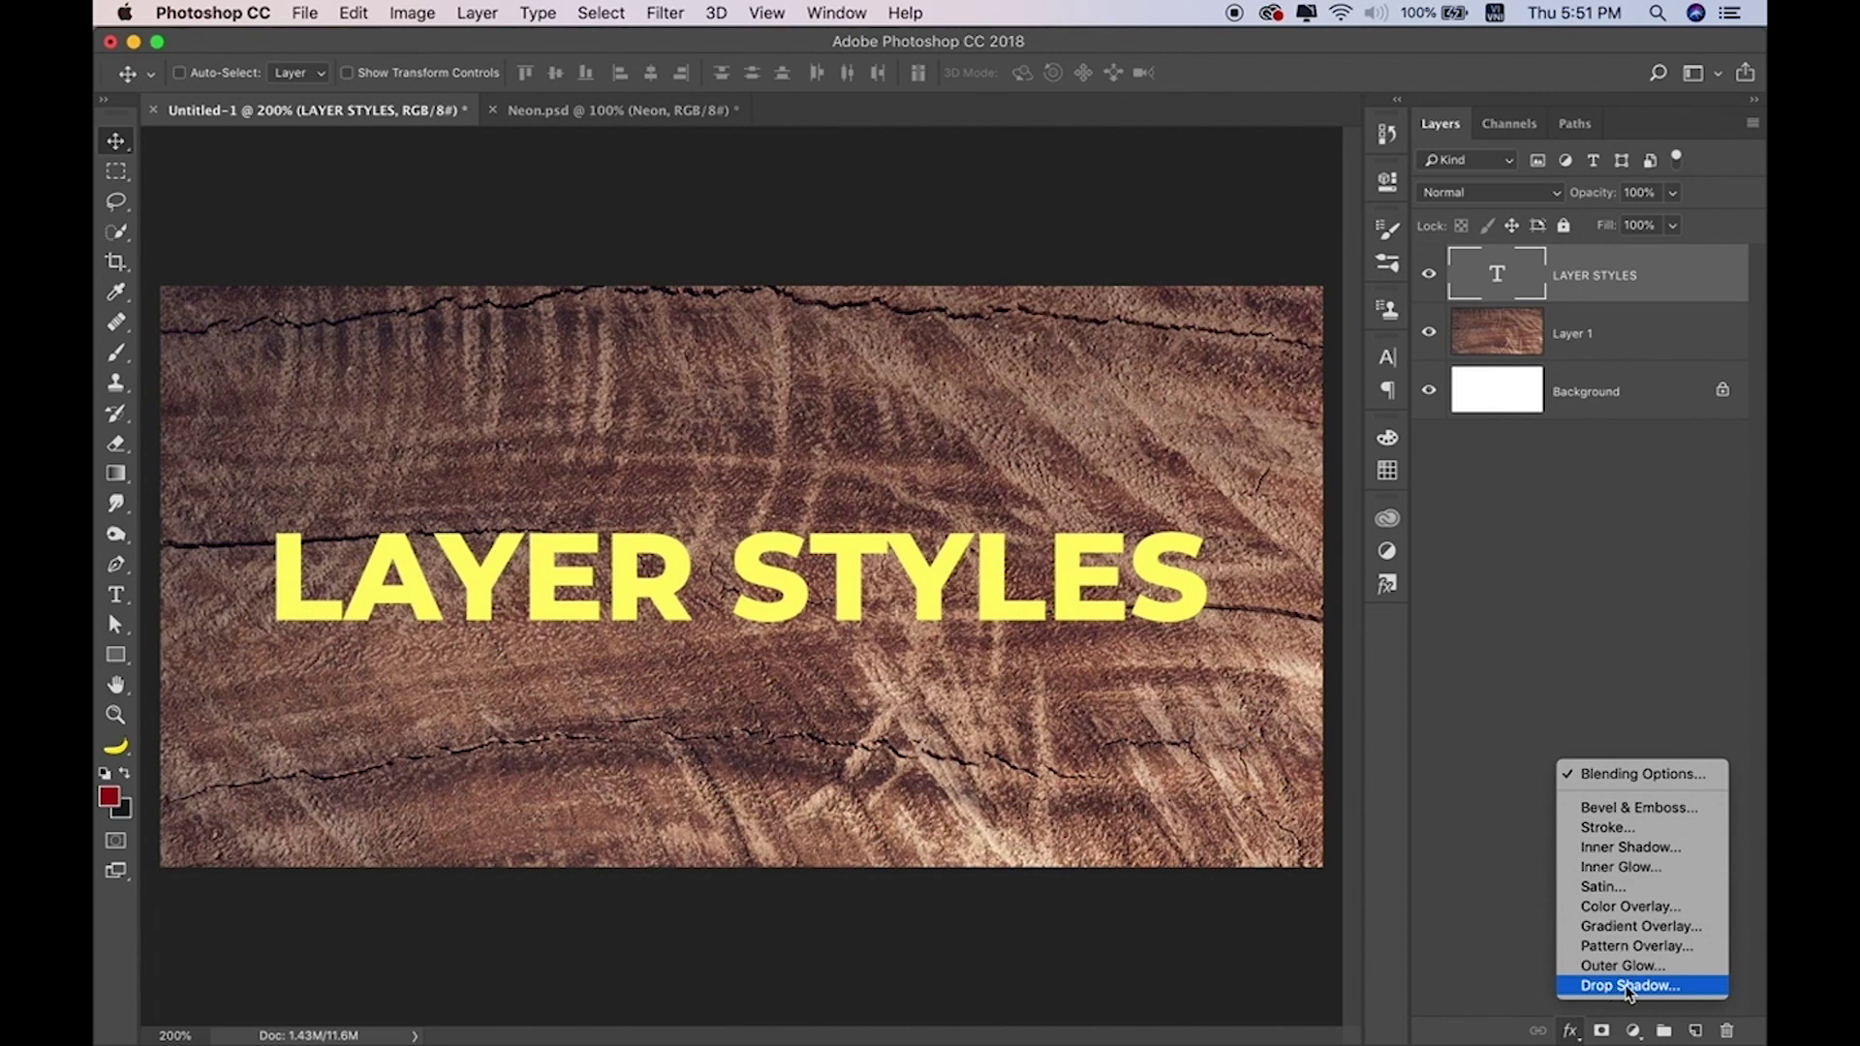
Add a default black Drop Shadow in Multiply mode and move the Layer Style dialog aside.
{"action": "left_click", "coordinate": [1669, 986]}
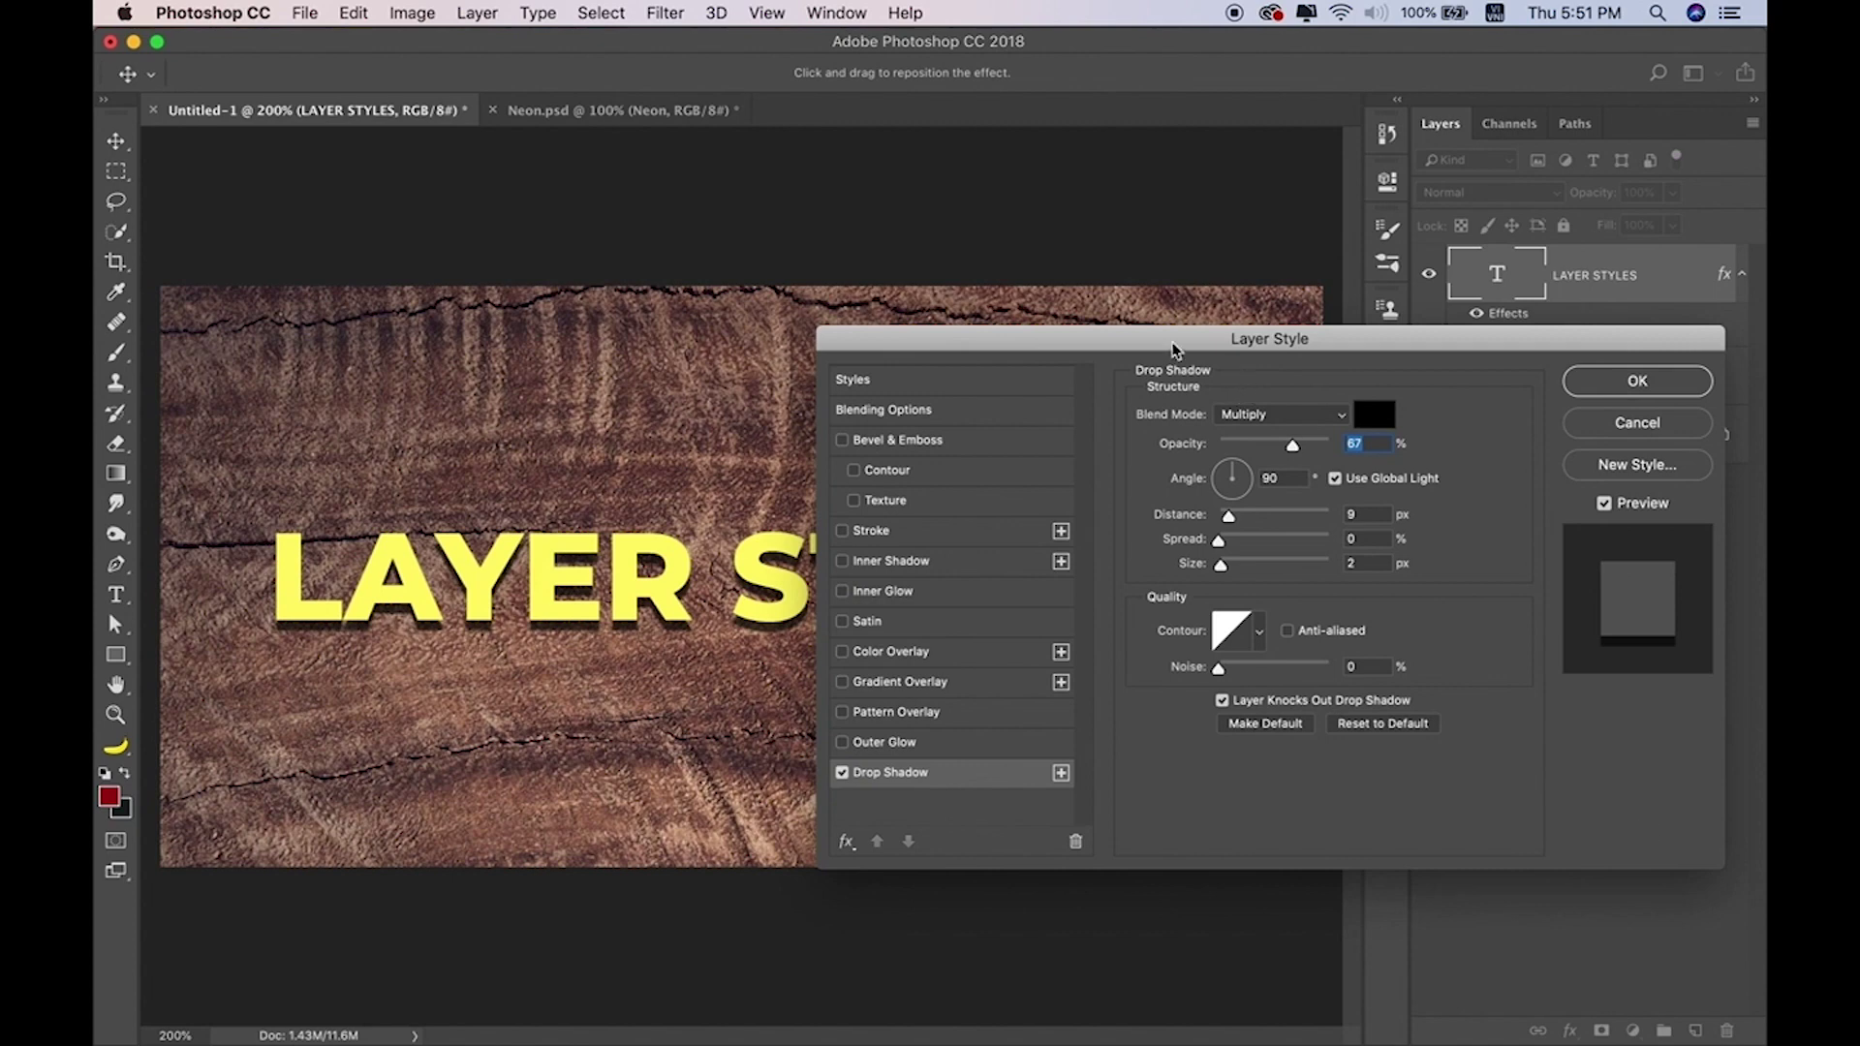
{"action": "left_click_drag", "start_coordinate": [1175, 341], "coordinate": [1328, 312]}
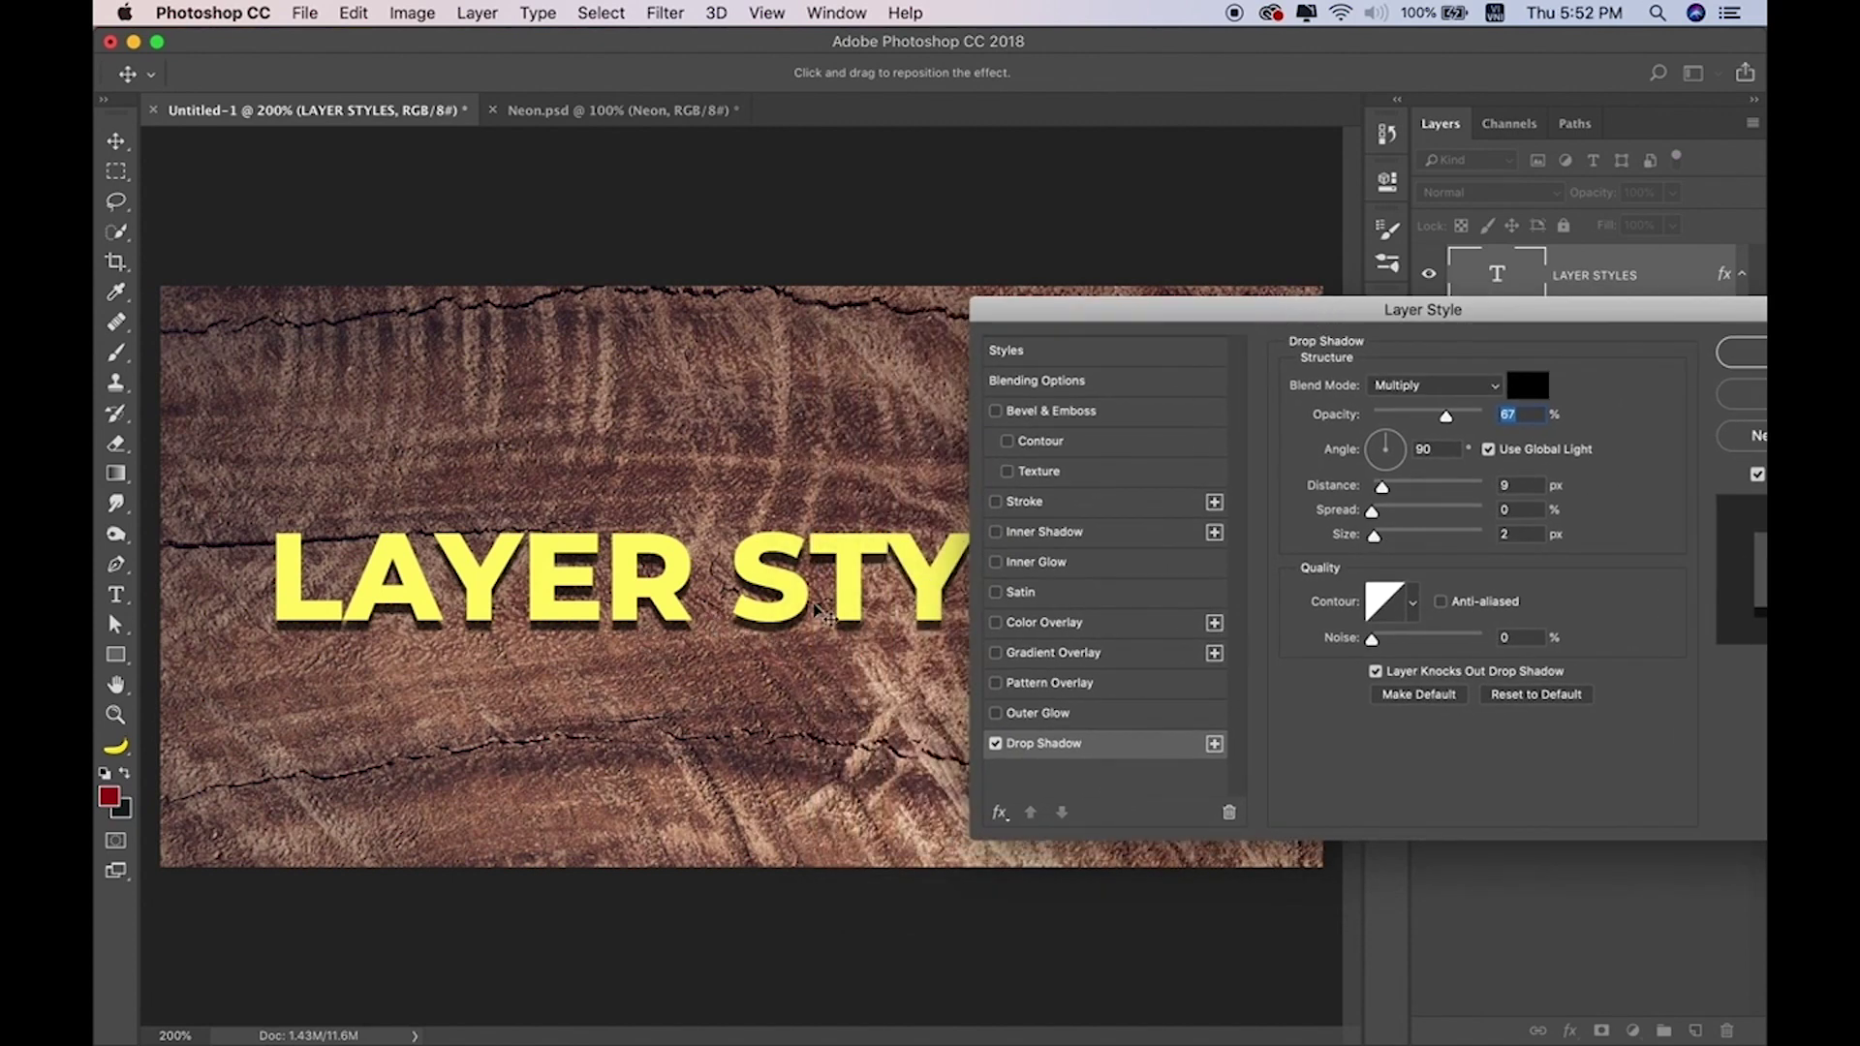
{"action": "mouse_move", "coordinate": [1148, 322]}
{"action": "left_mouse_down"}
{"action": "mouse_move", "coordinate": [988, 445]}
{"action": "mouse_move", "coordinate": [964, 429]}
{"action": "left_mouse_up"}
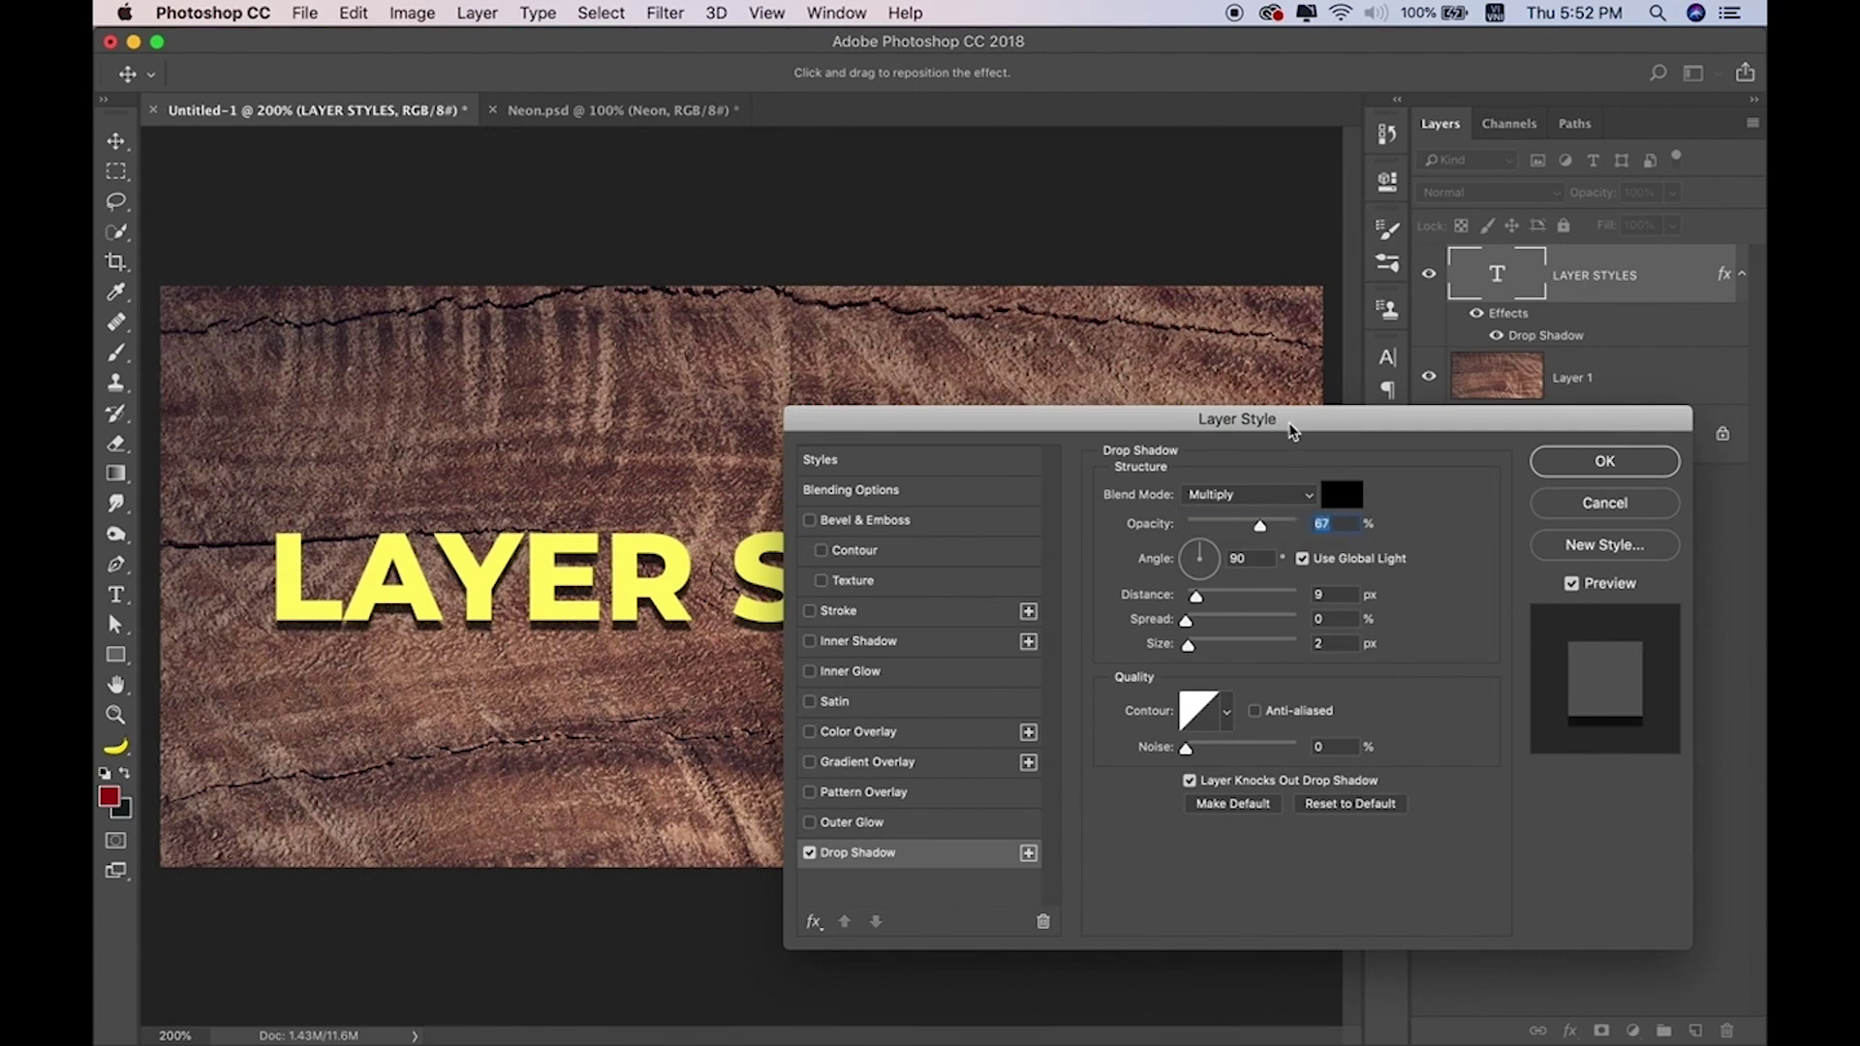
{"action": "left_click_drag", "start_coordinate": [1290, 429], "coordinate": [1280, 439]}
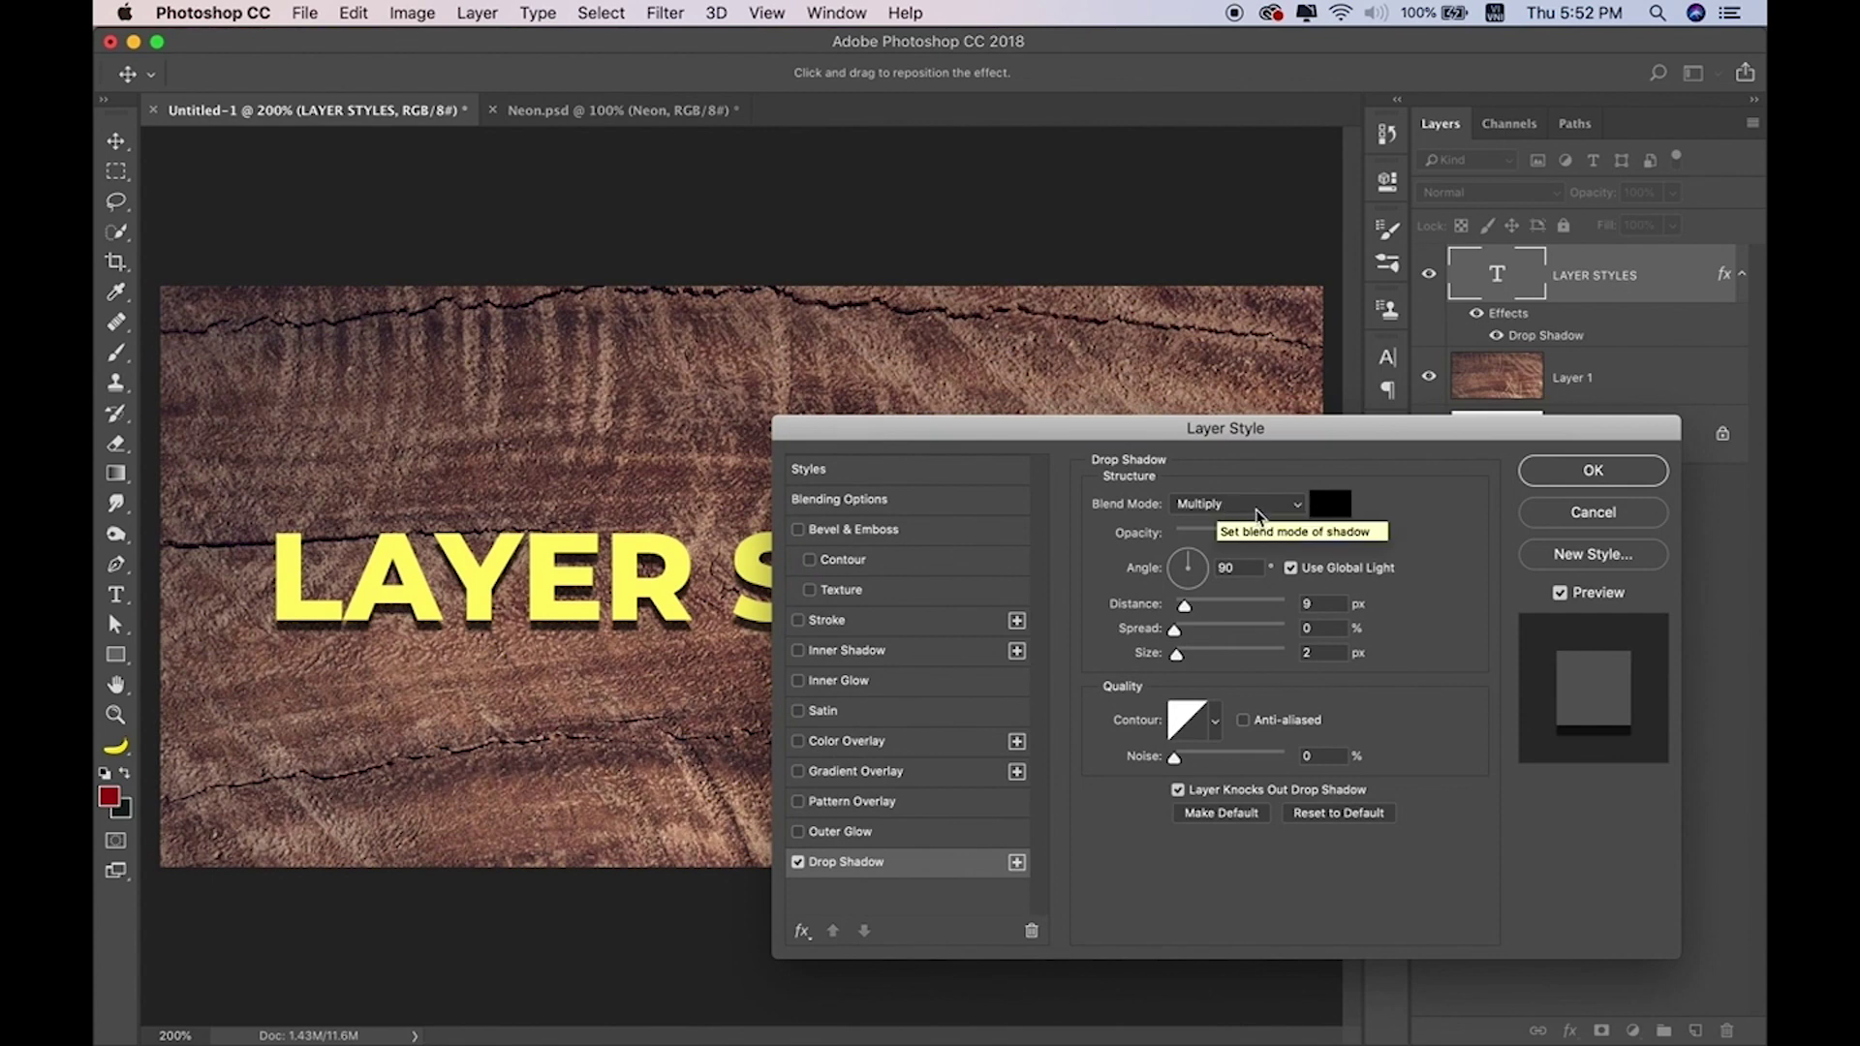
{"action": "left_click", "coordinate": [1256, 513]}
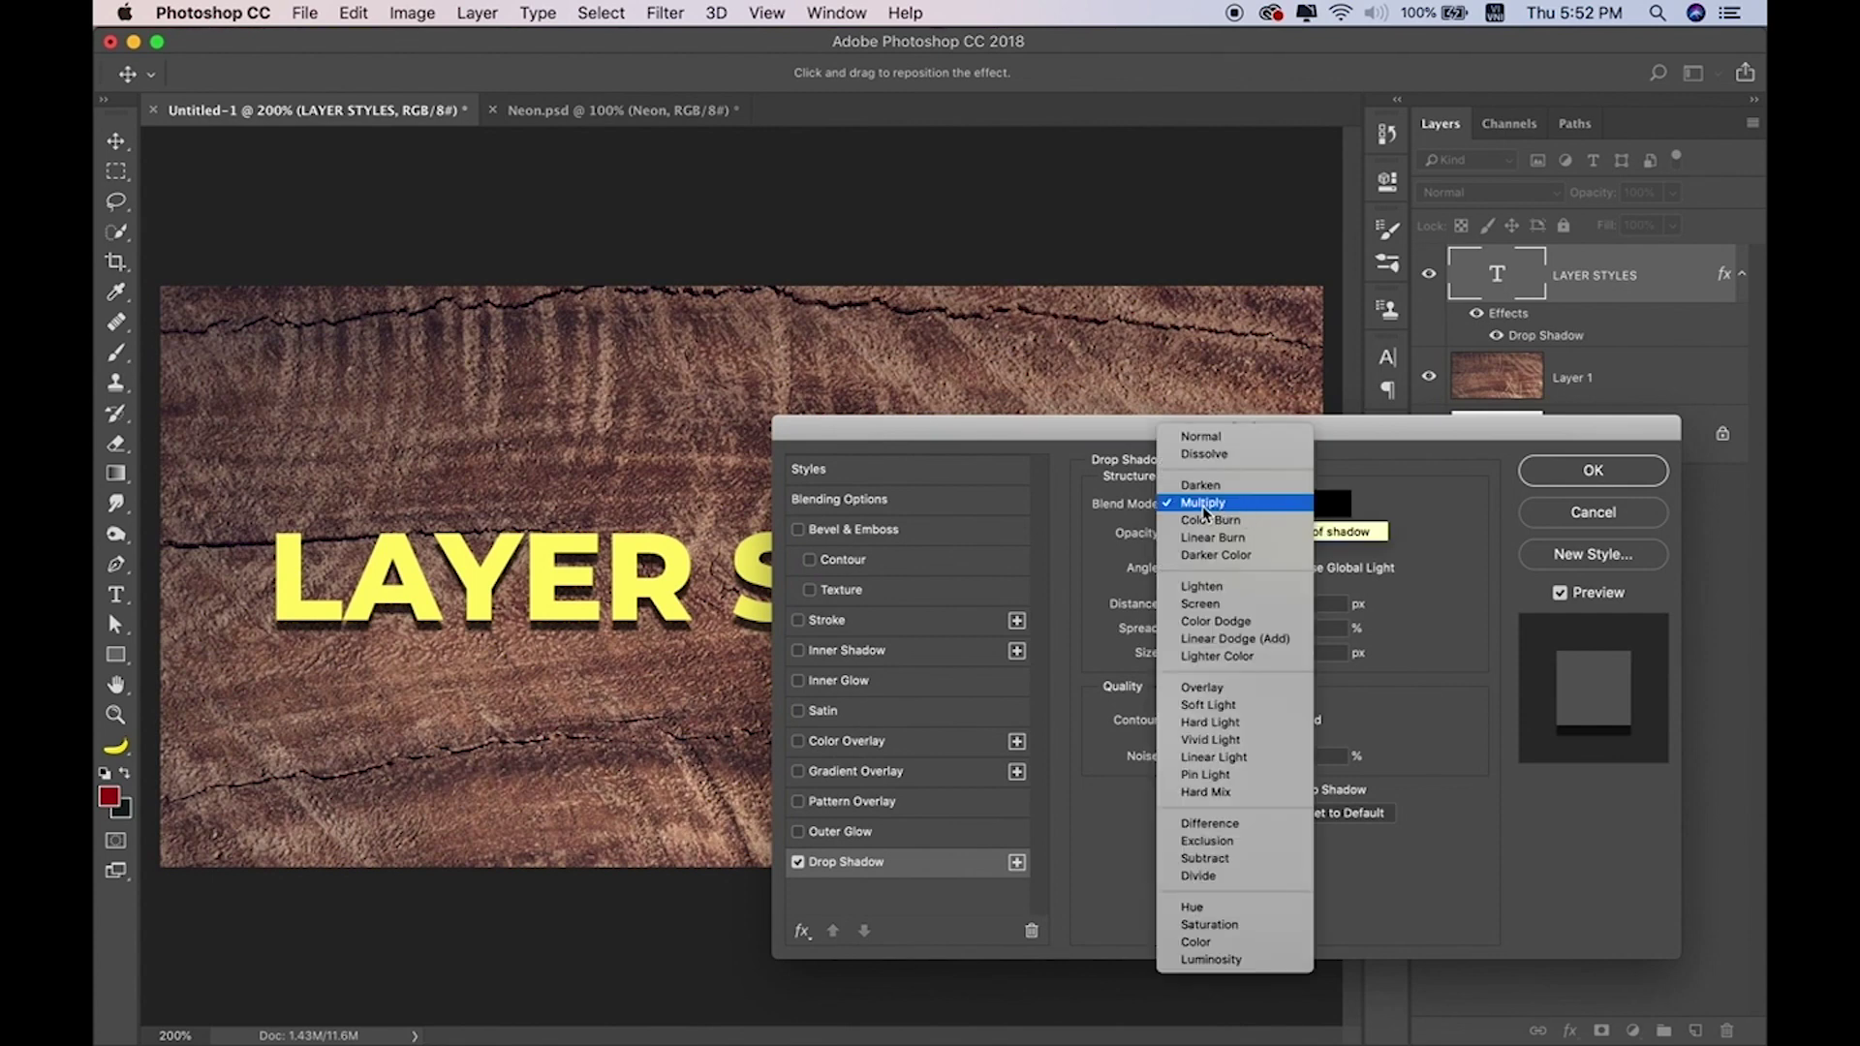
{"action": "left_click", "coordinate": [1205, 511]}
{"action": "left_click", "coordinate": [1336, 506]}
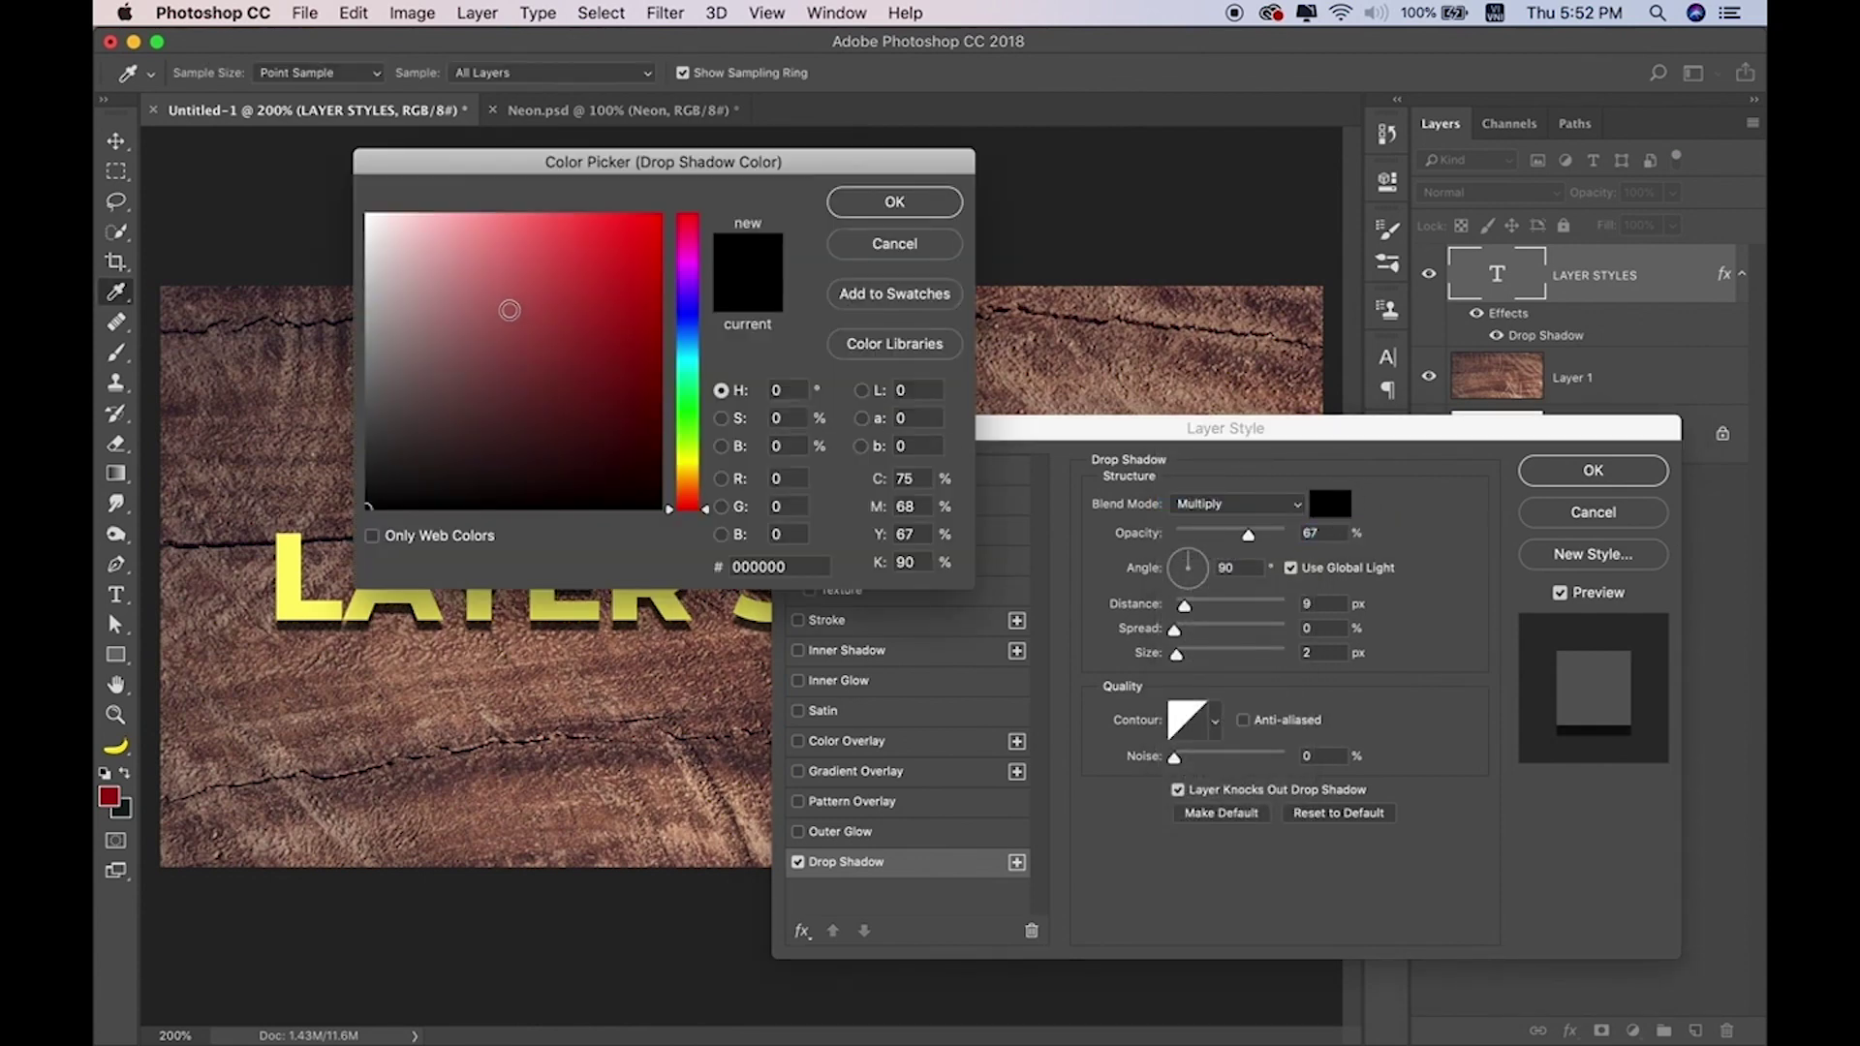
Try a white drop shadow colour with the Screen blend mode.
{"action": "left_click_drag", "start_coordinate": [414, 249], "coordinate": [323, 183]}
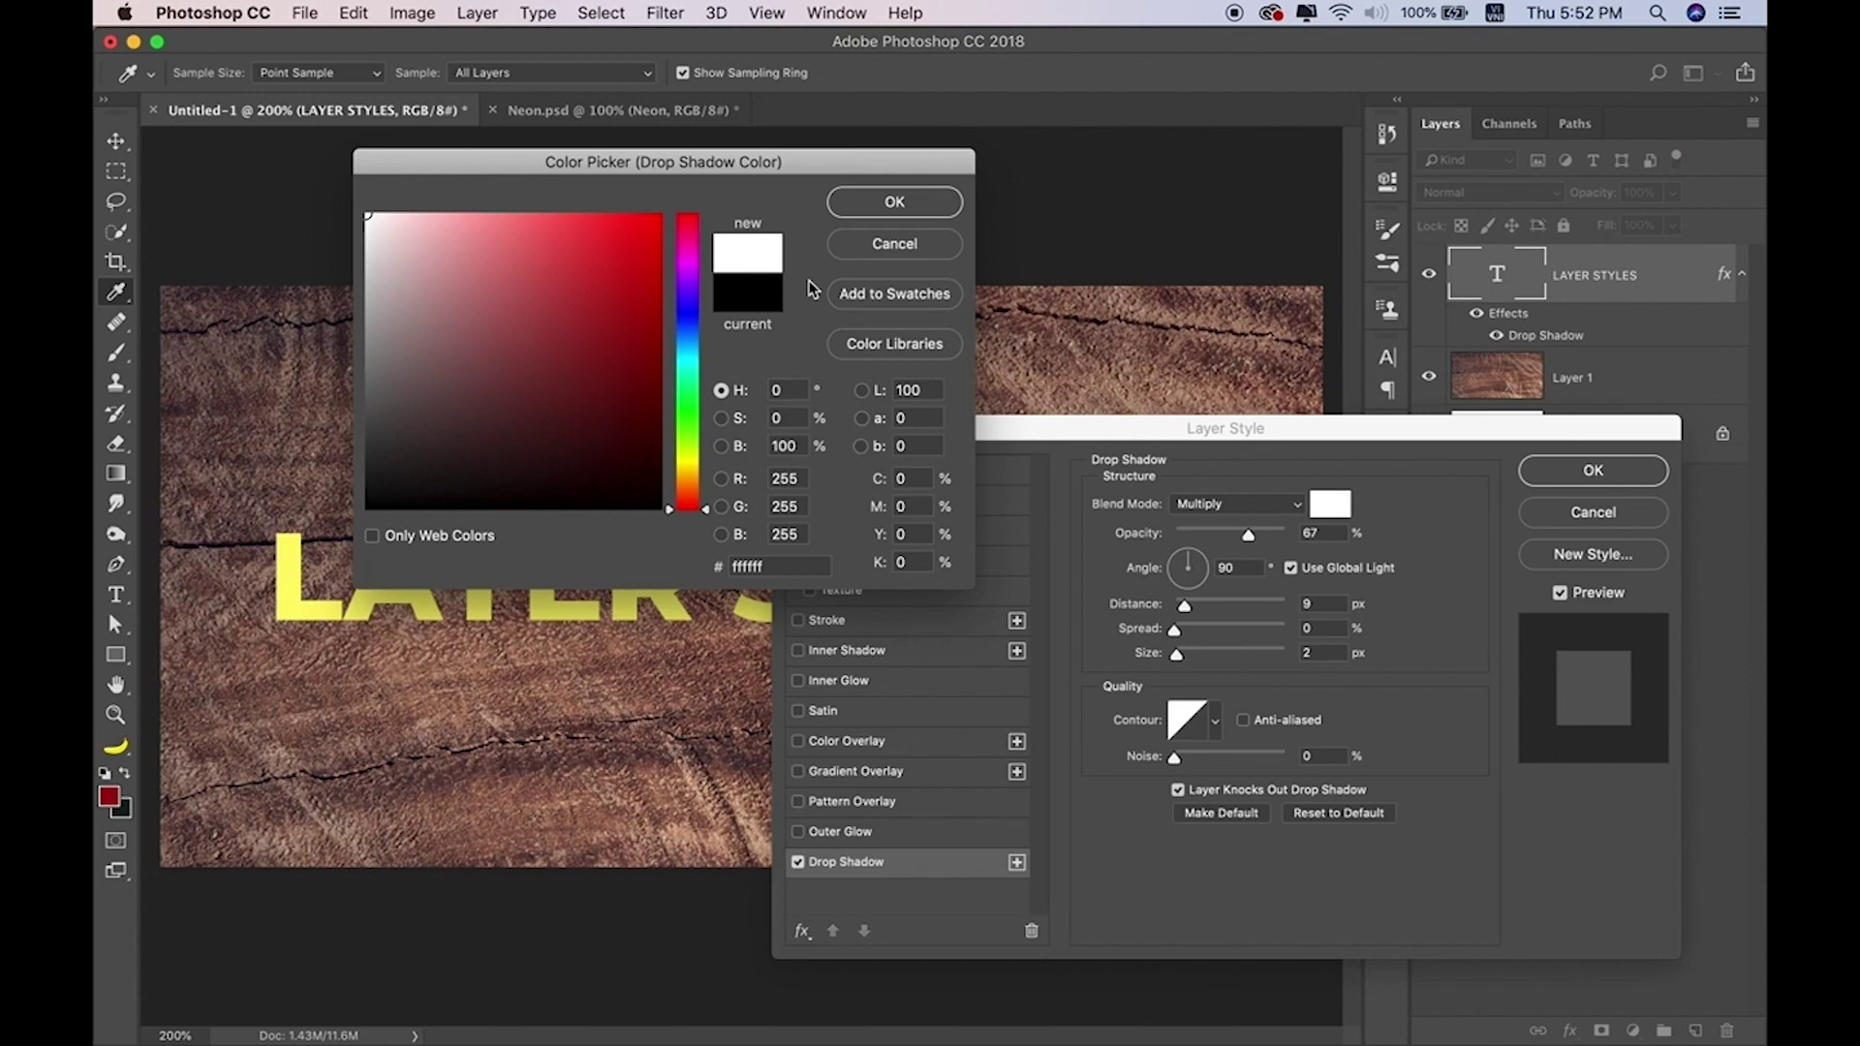
{"action": "key", "text": "Return"}
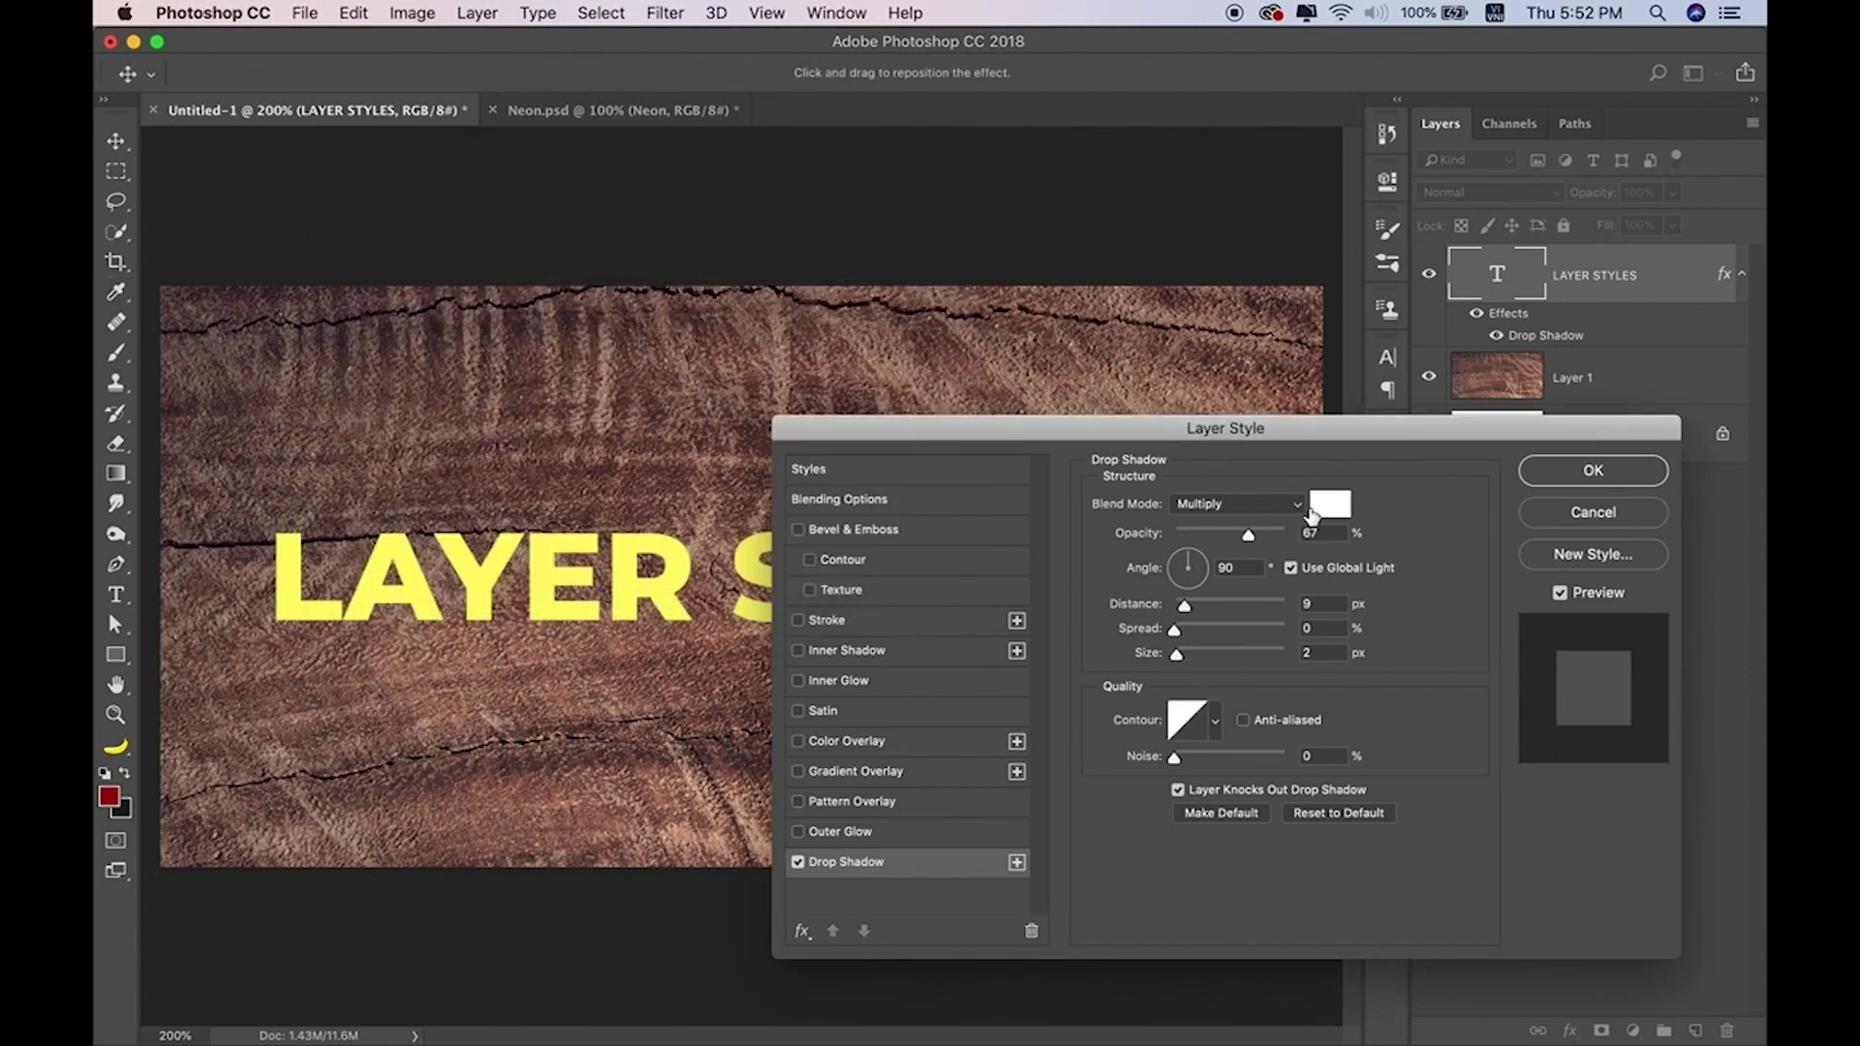
{"action": "left_click", "coordinate": [1240, 506]}
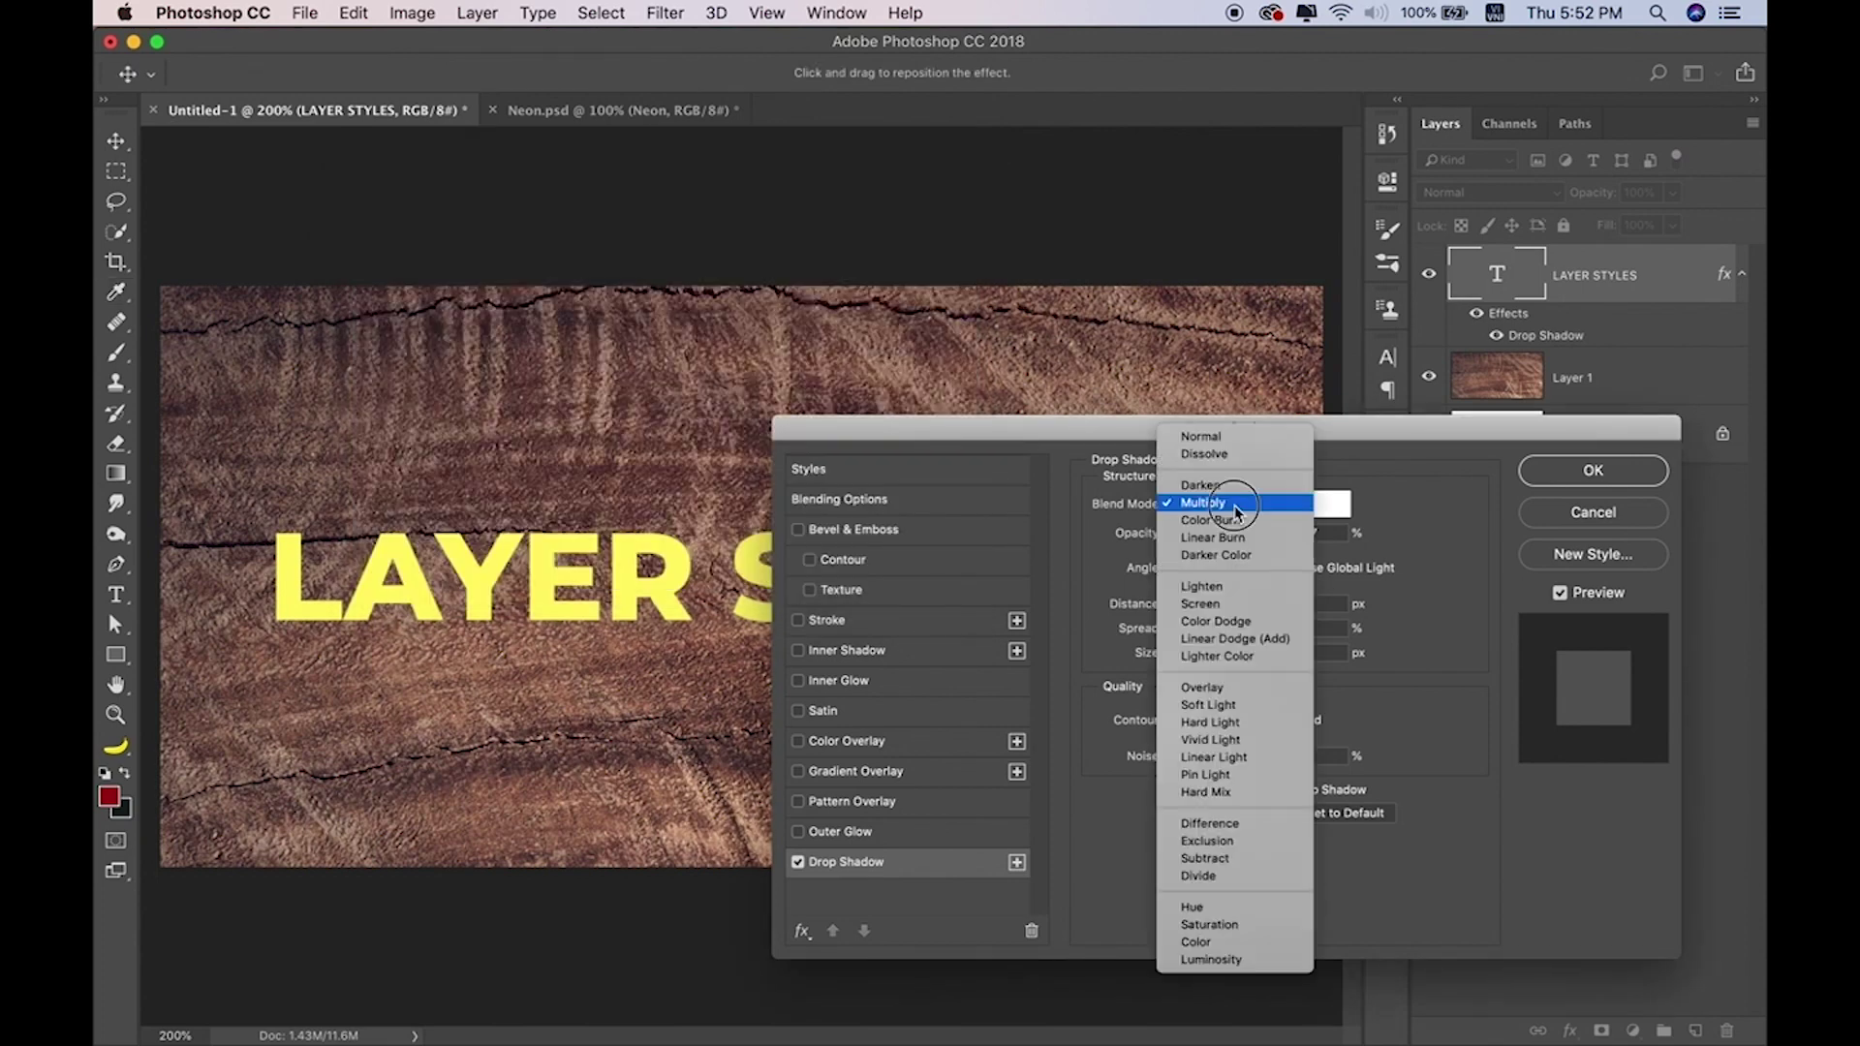
{"action": "left_click", "coordinate": [1235, 607]}
{"action": "left_click_drag", "start_coordinate": [1114, 429], "coordinate": [1404, 392]}
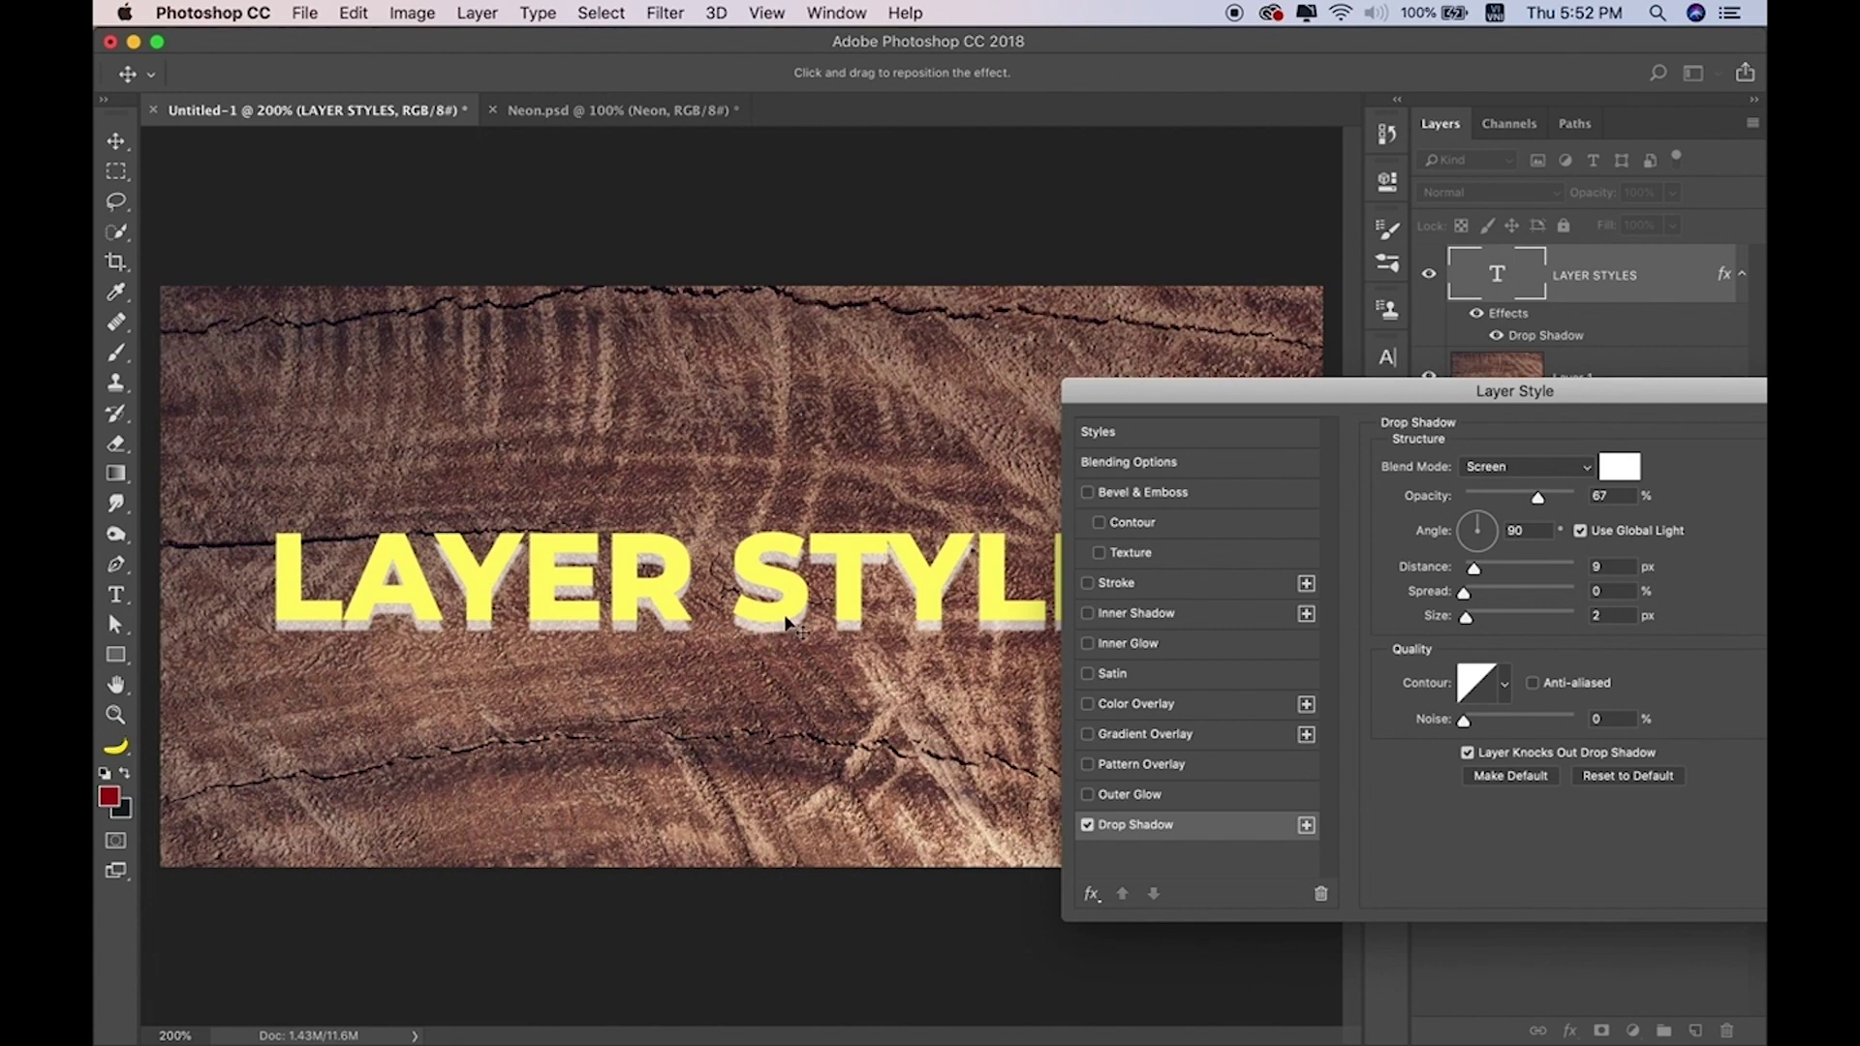
Revert the drop shadow to black with the Multiply blend mode.
{"action": "left_click", "coordinate": [1620, 468]}
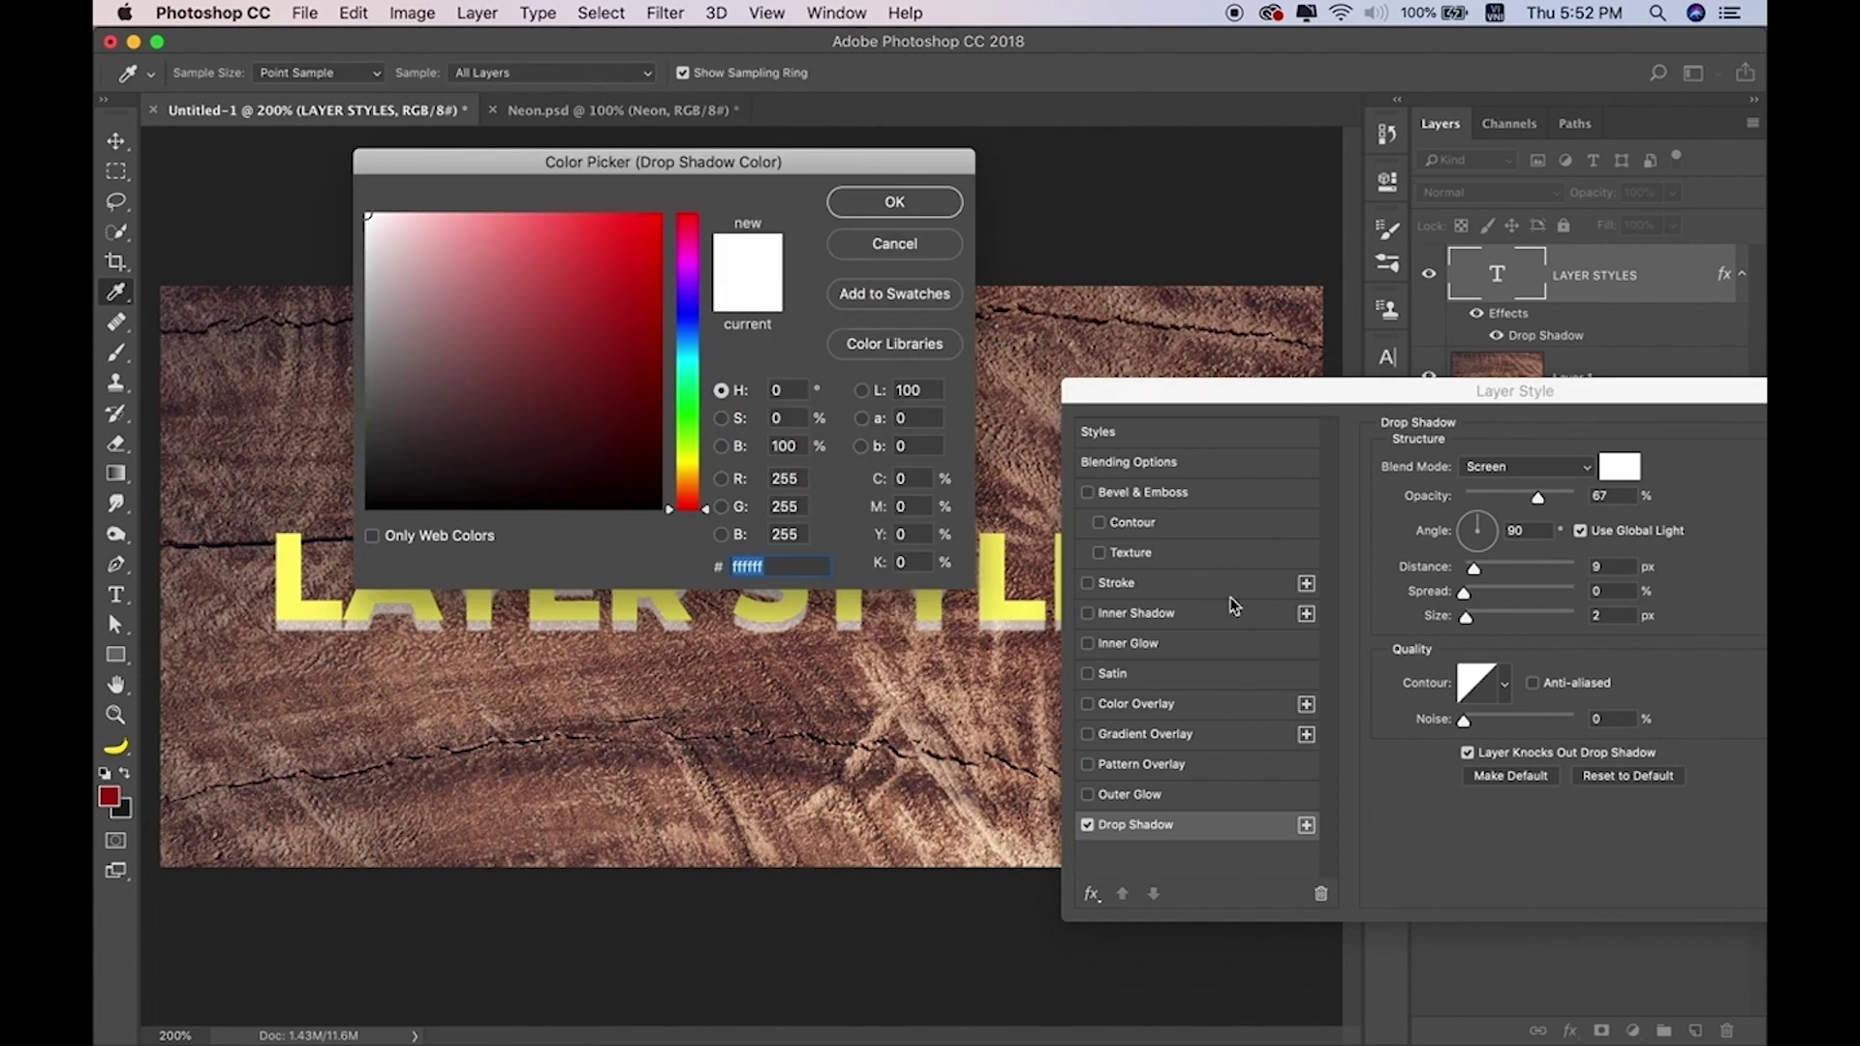
{"action": "left_click", "coordinate": [369, 507]}
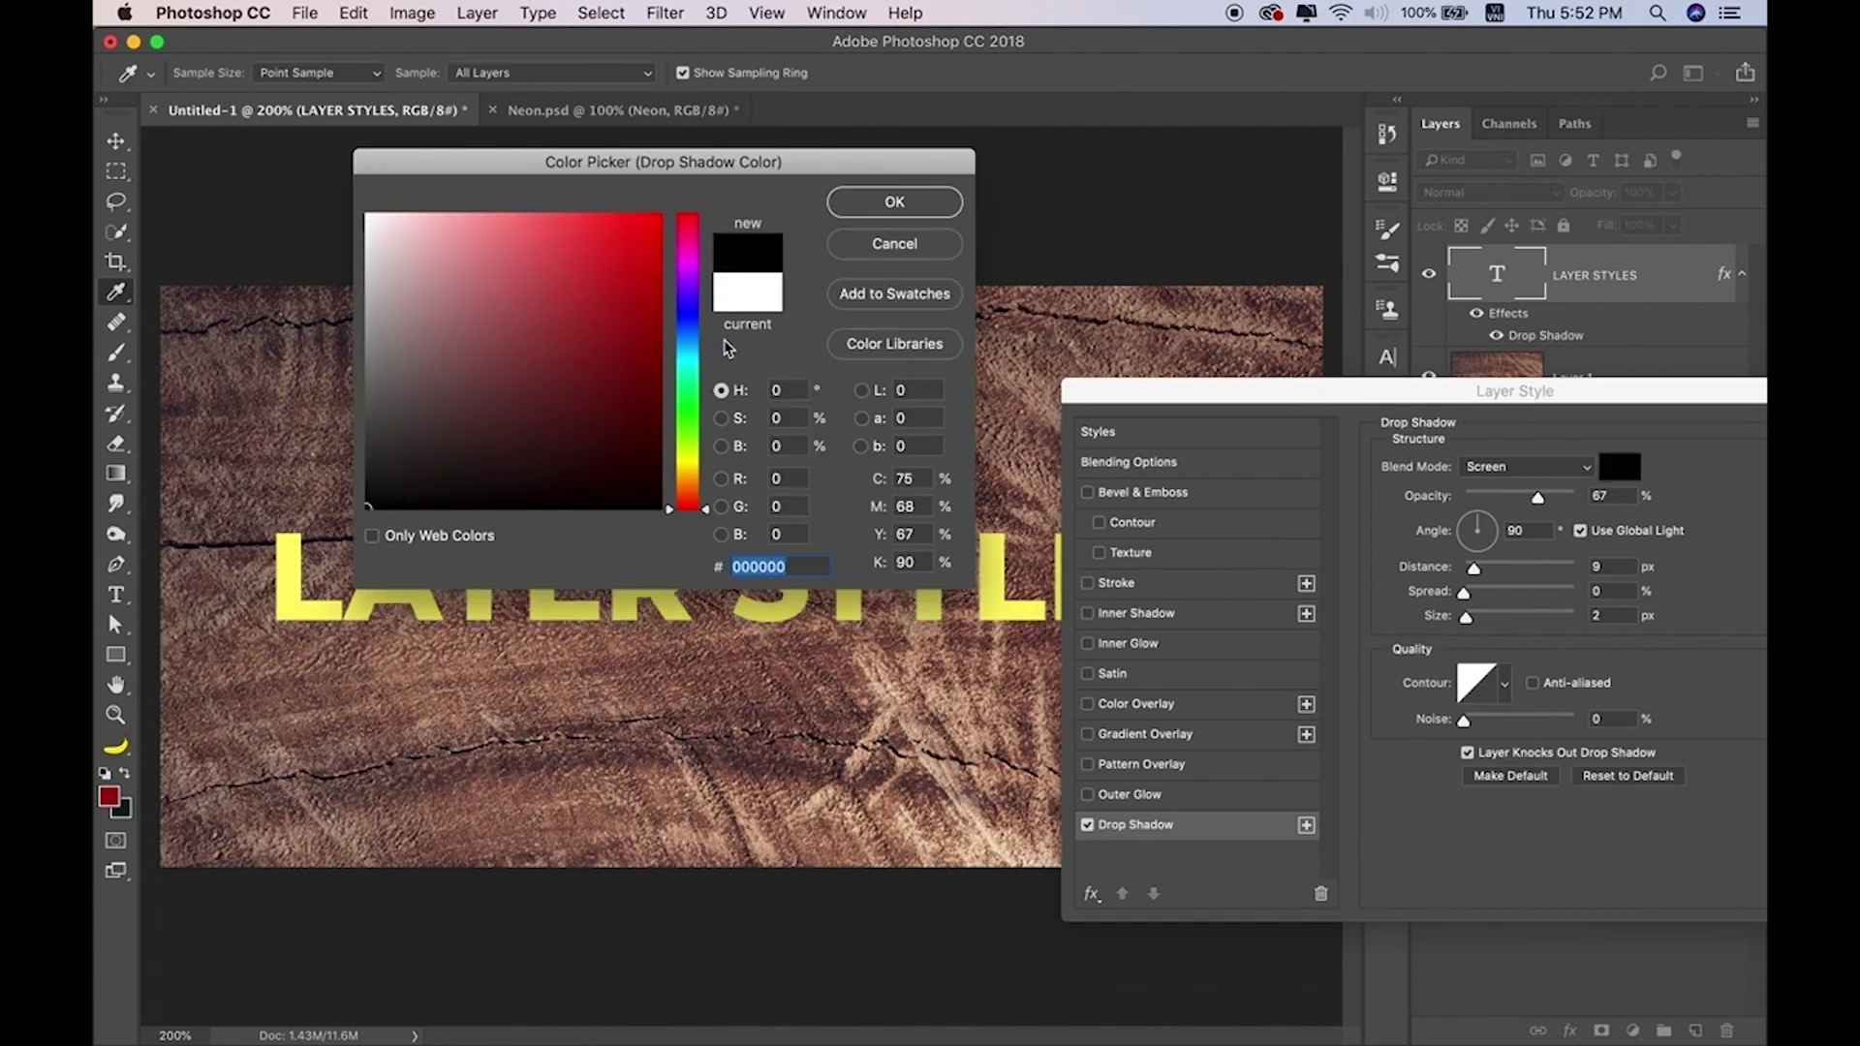
{"action": "left_click", "coordinate": [920, 211]}
{"action": "left_click", "coordinate": [1526, 467]}
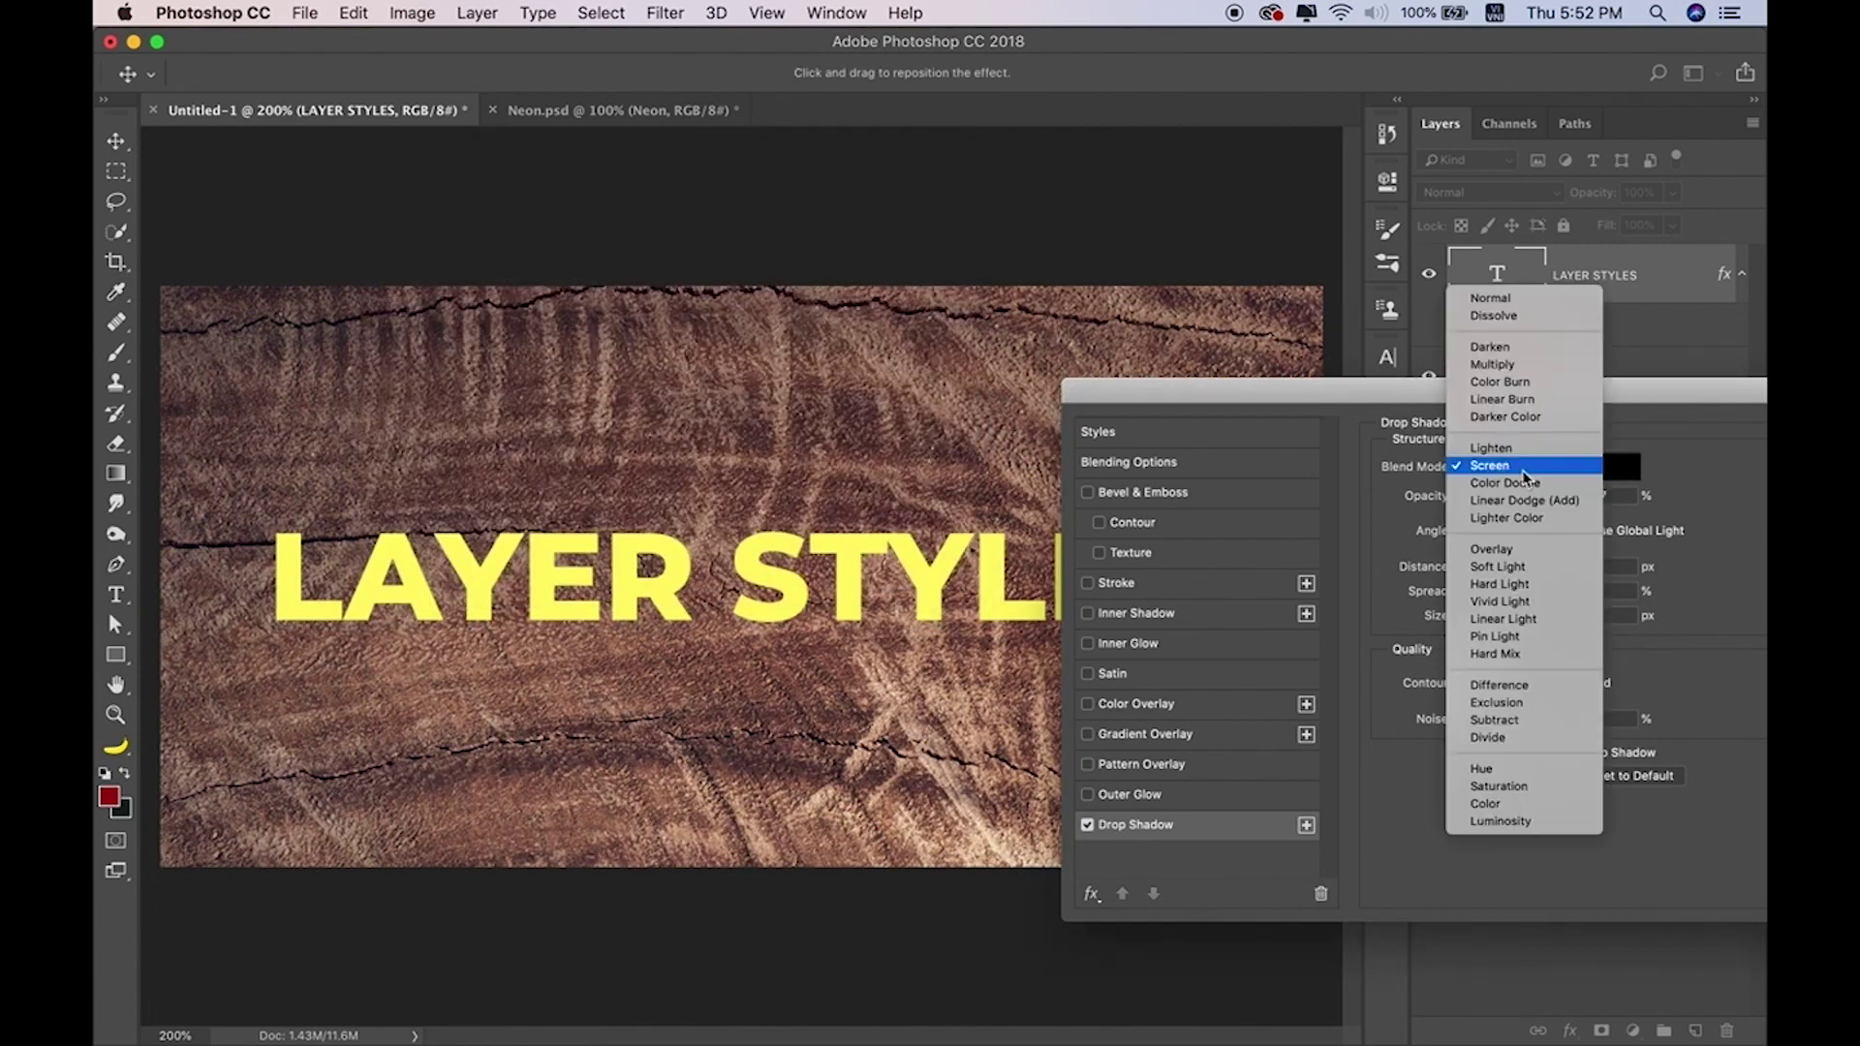
{"action": "left_click", "coordinate": [1511, 467]}
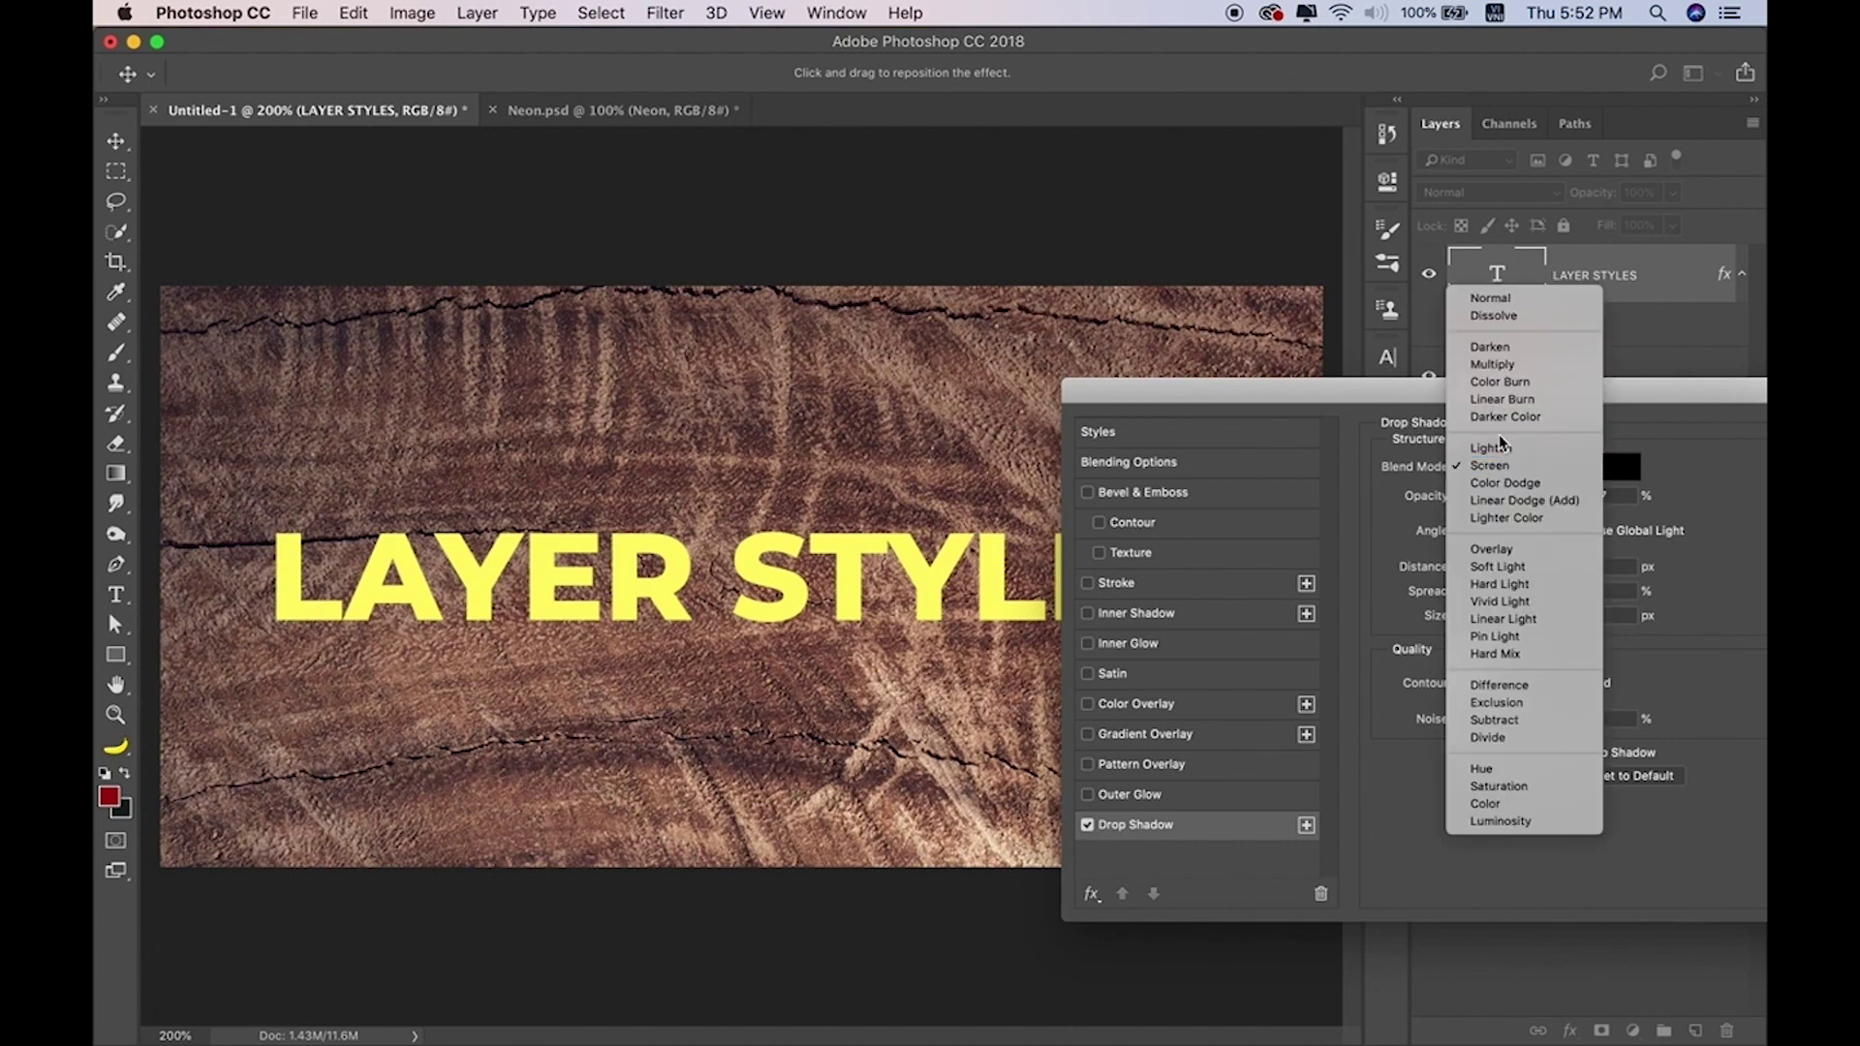
{"action": "left_click", "coordinate": [1493, 366]}
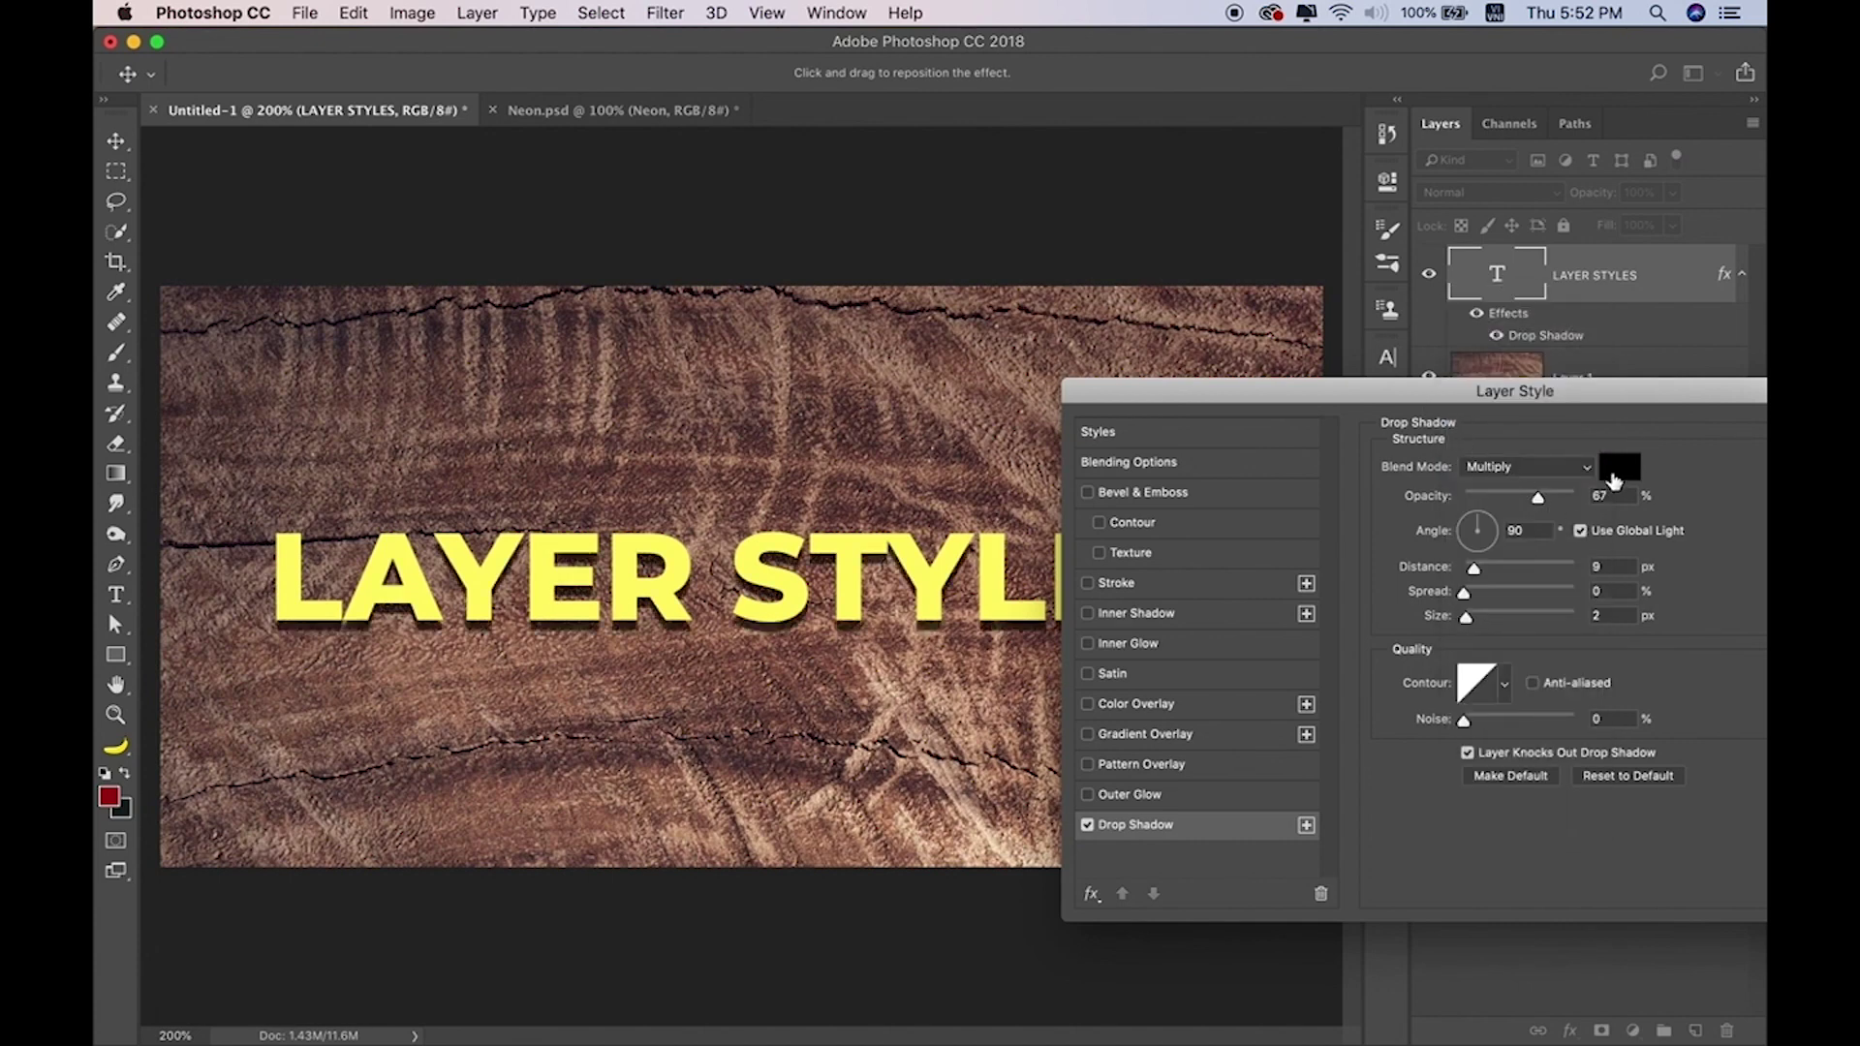
{"action": "left_click_drag", "start_coordinate": [1584, 401], "coordinate": [1558, 386]}
Set the drop shadow colour to dark red #3f1111.
{"action": "left_click", "coordinate": [1594, 452]}
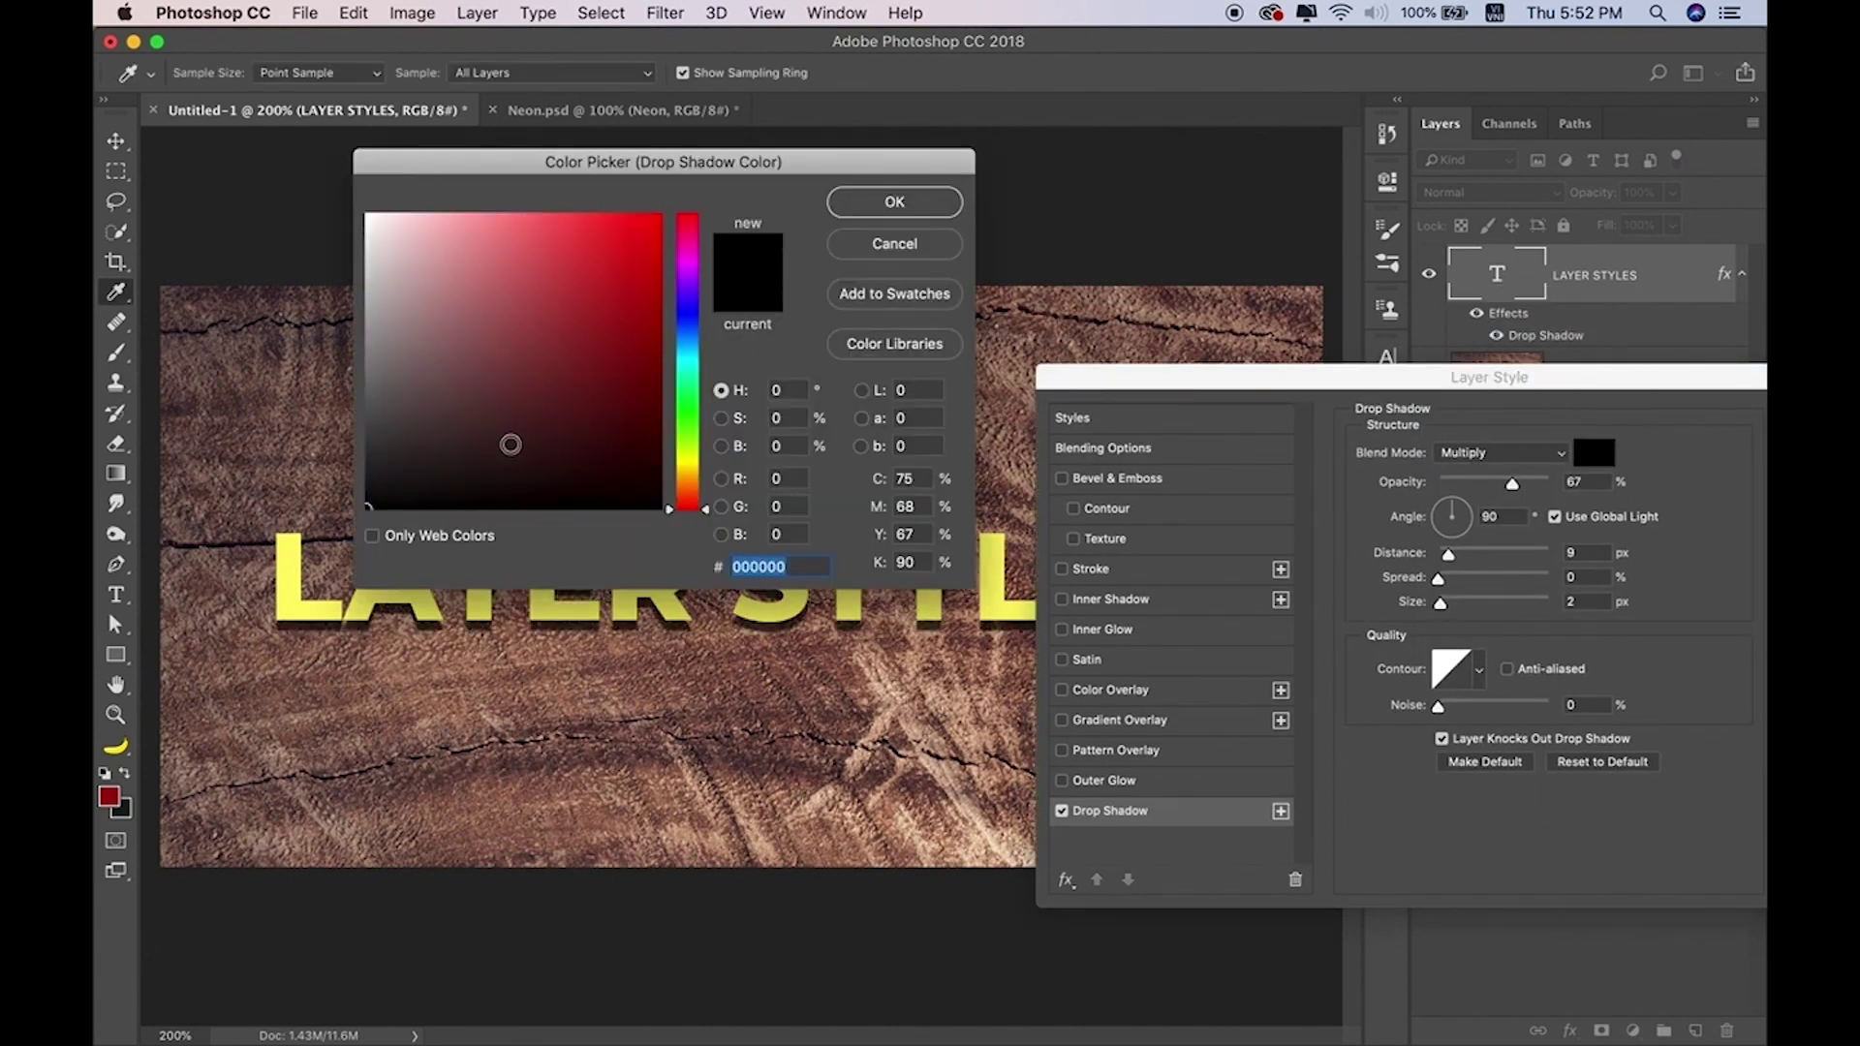
{"action": "left_click", "coordinate": [590, 439]}
{"action": "left_click", "coordinate": [586, 433]}
{"action": "left_click", "coordinate": [891, 202]}
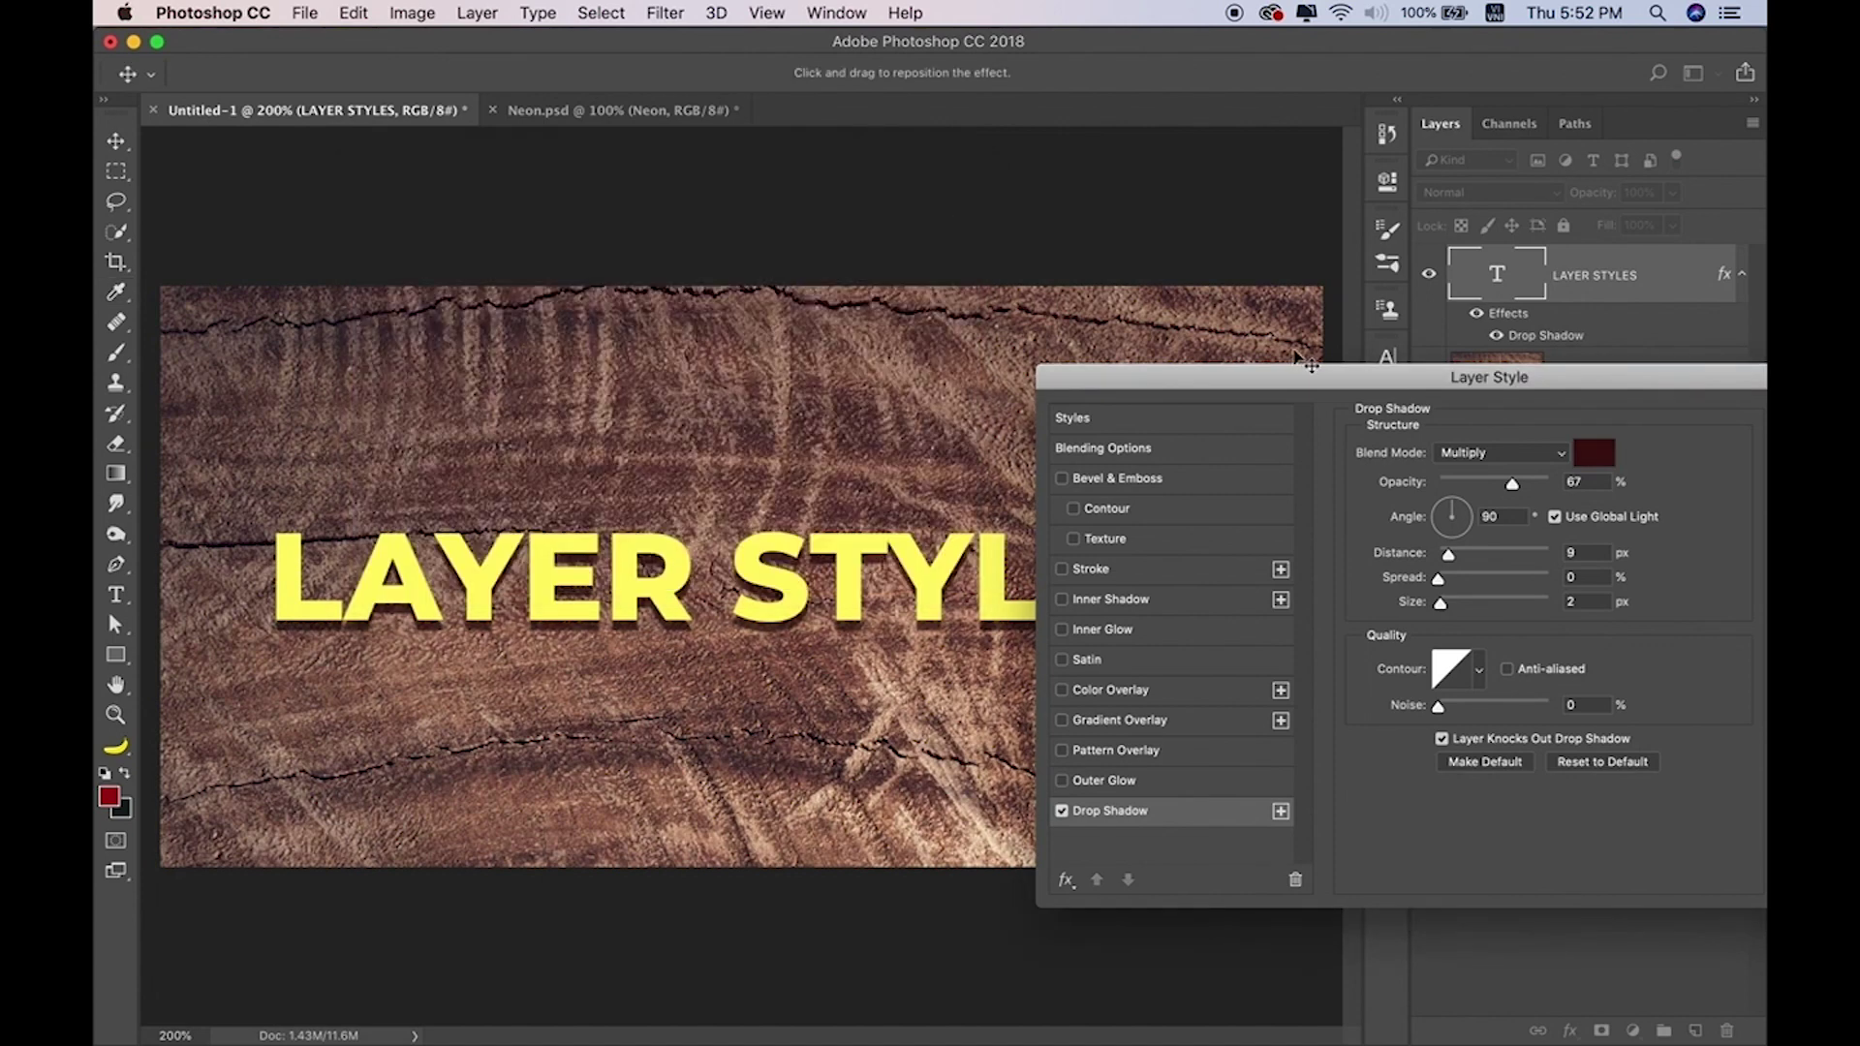
{"action": "left_click_drag", "start_coordinate": [1315, 382], "coordinate": [1423, 311]}
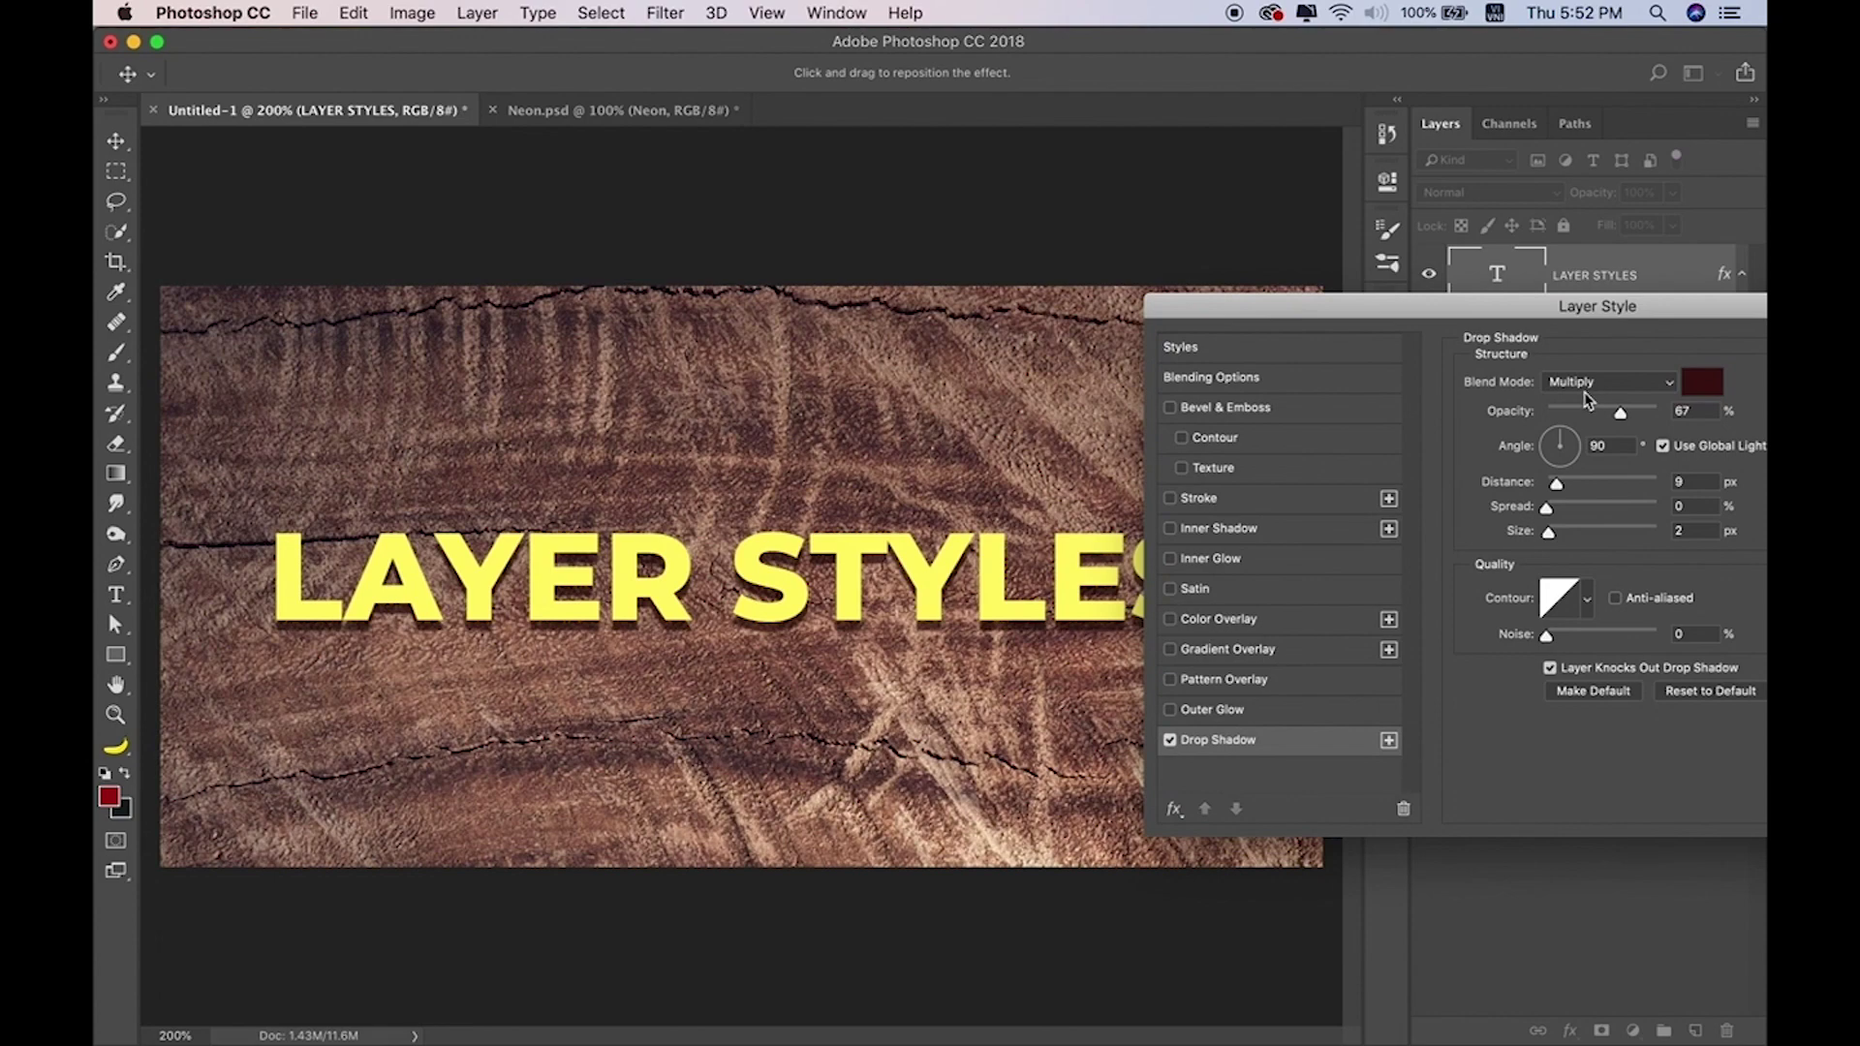
Set the drop shadow opacity to 100% and zoom out to 300%.
{"action": "left_click_drag", "start_coordinate": [1619, 411], "coordinate": [1654, 412]}
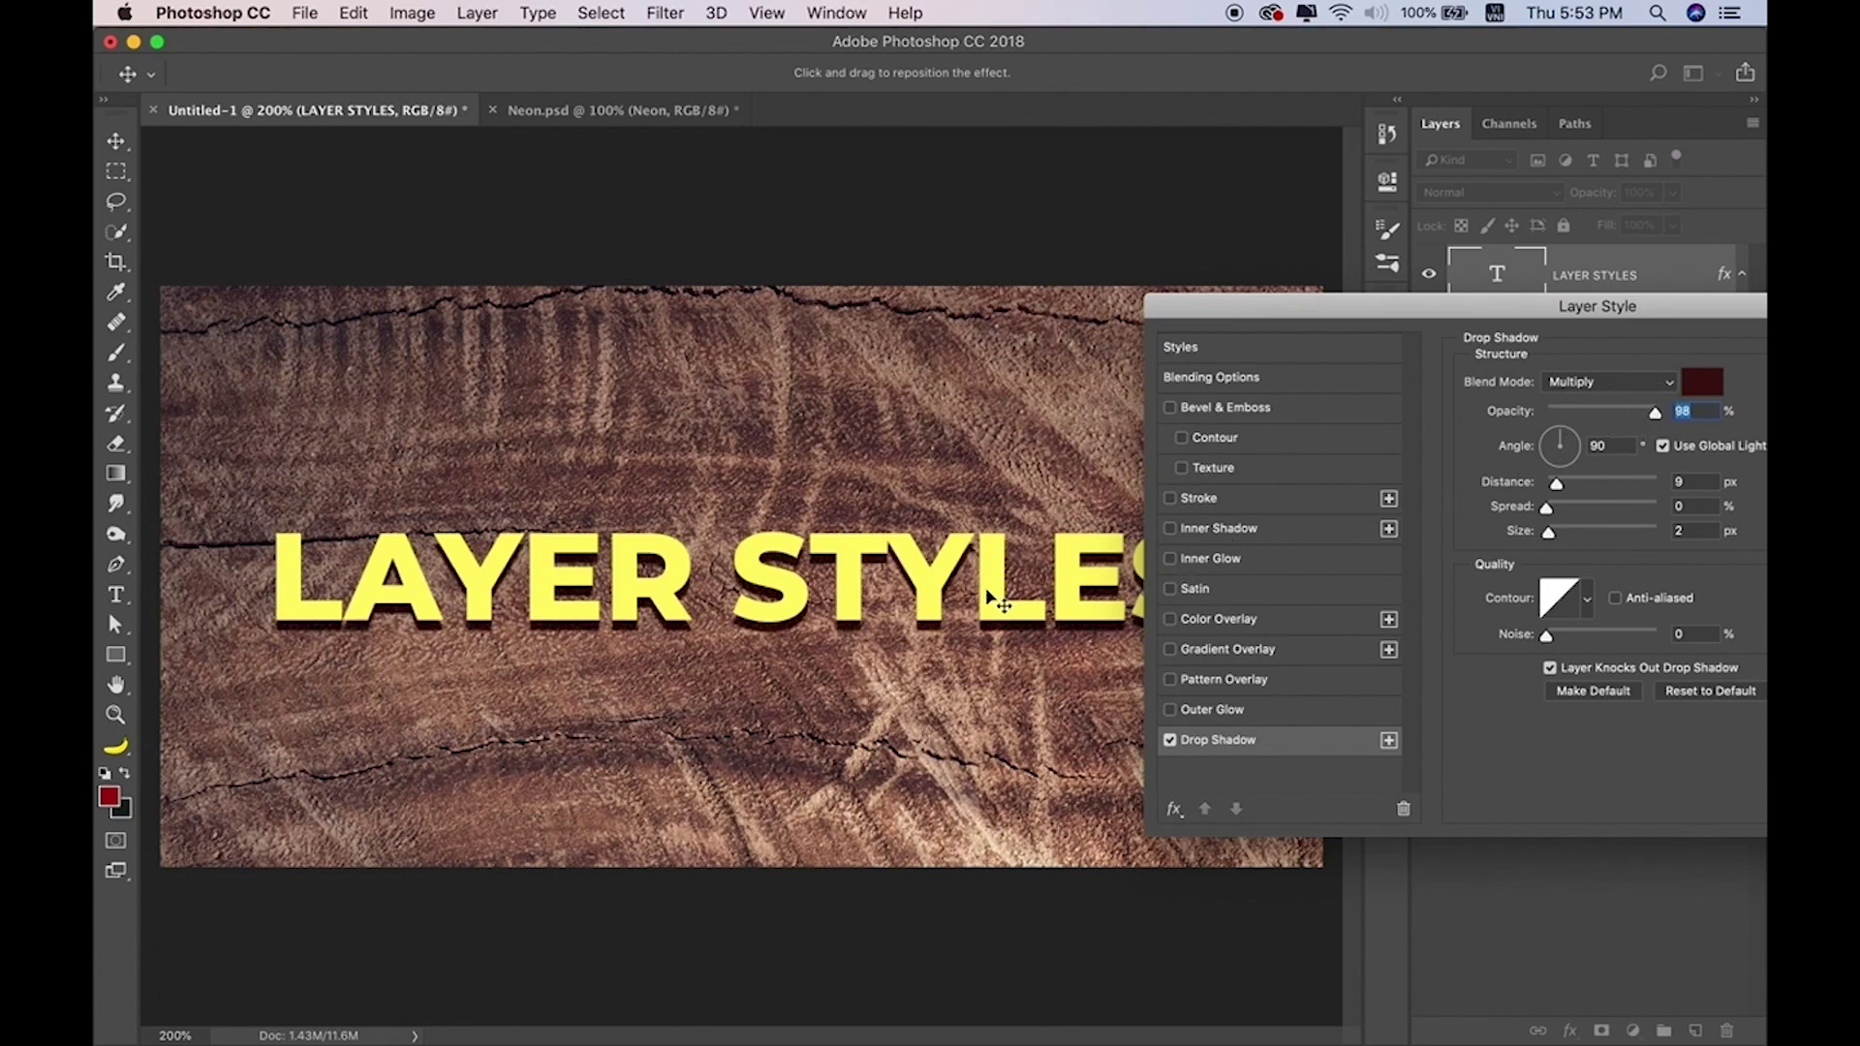
{"action": "left_click", "coordinate": [942, 615], "text": "super"}
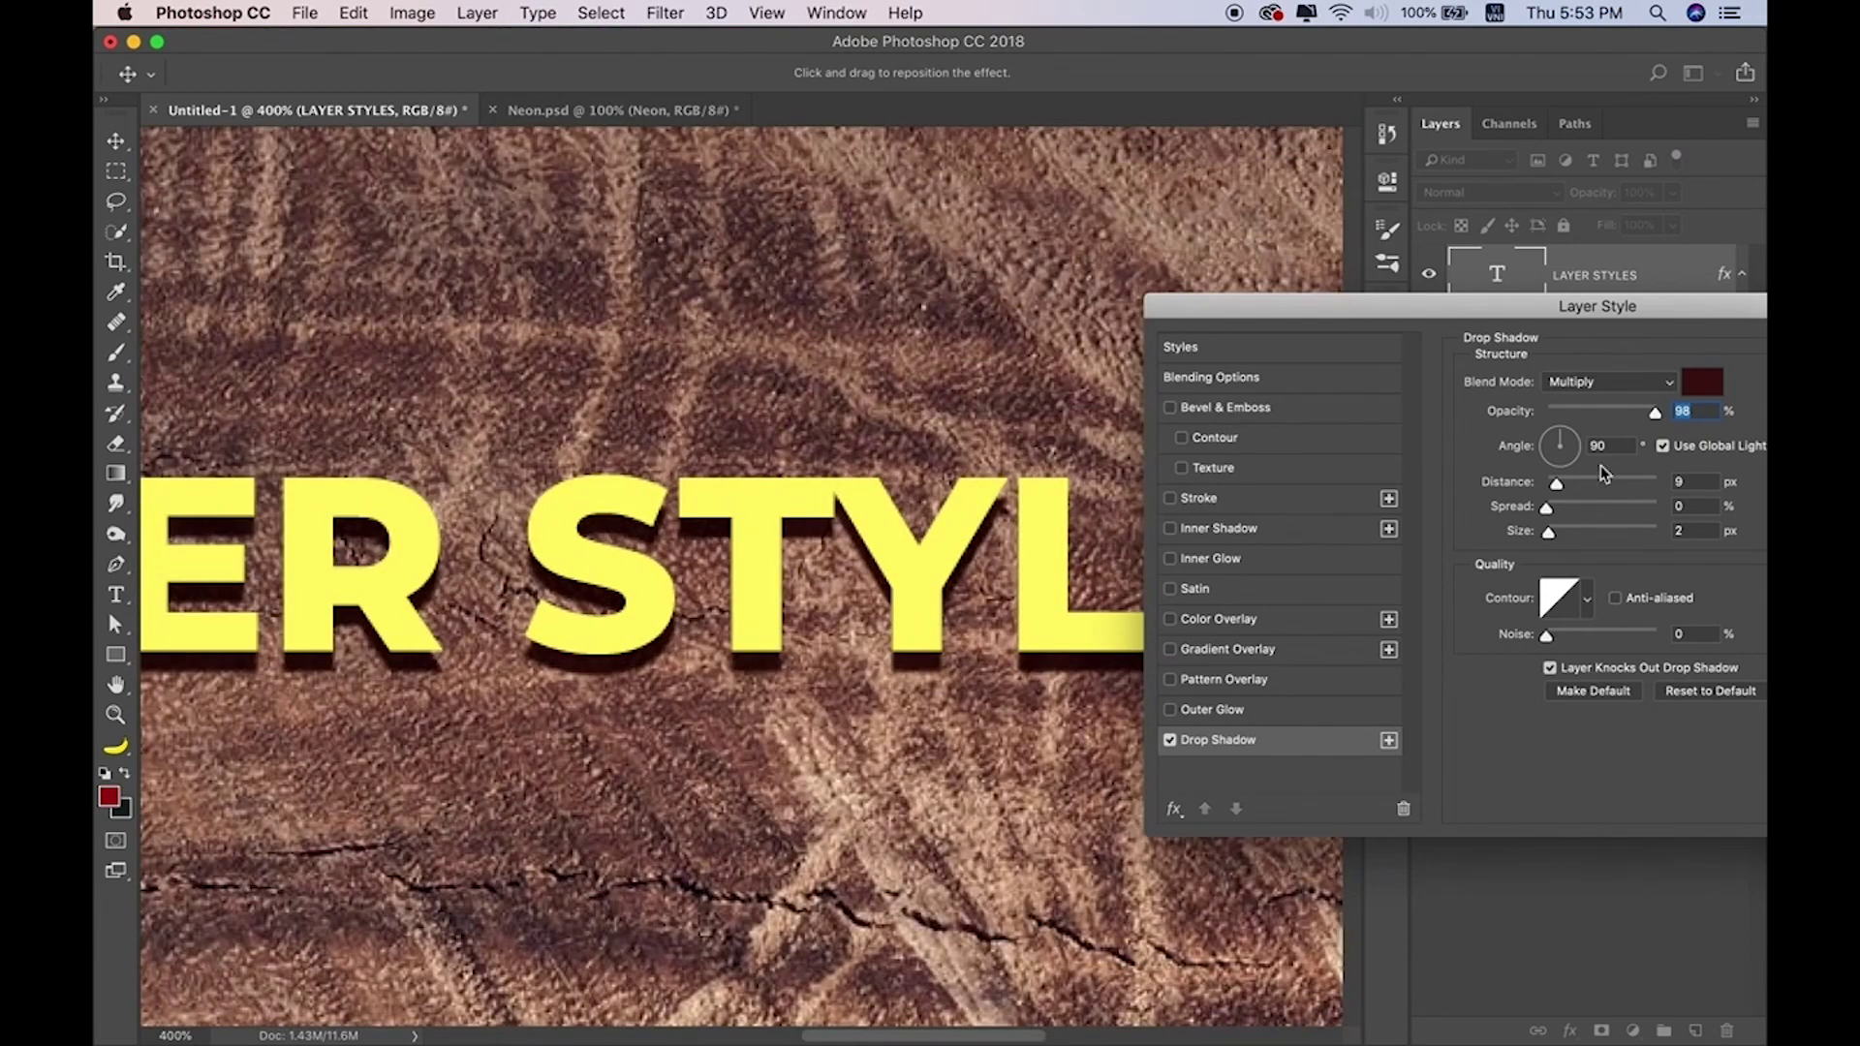
{"action": "left_click_drag", "start_coordinate": [1665, 416], "coordinate": [1585, 415]}
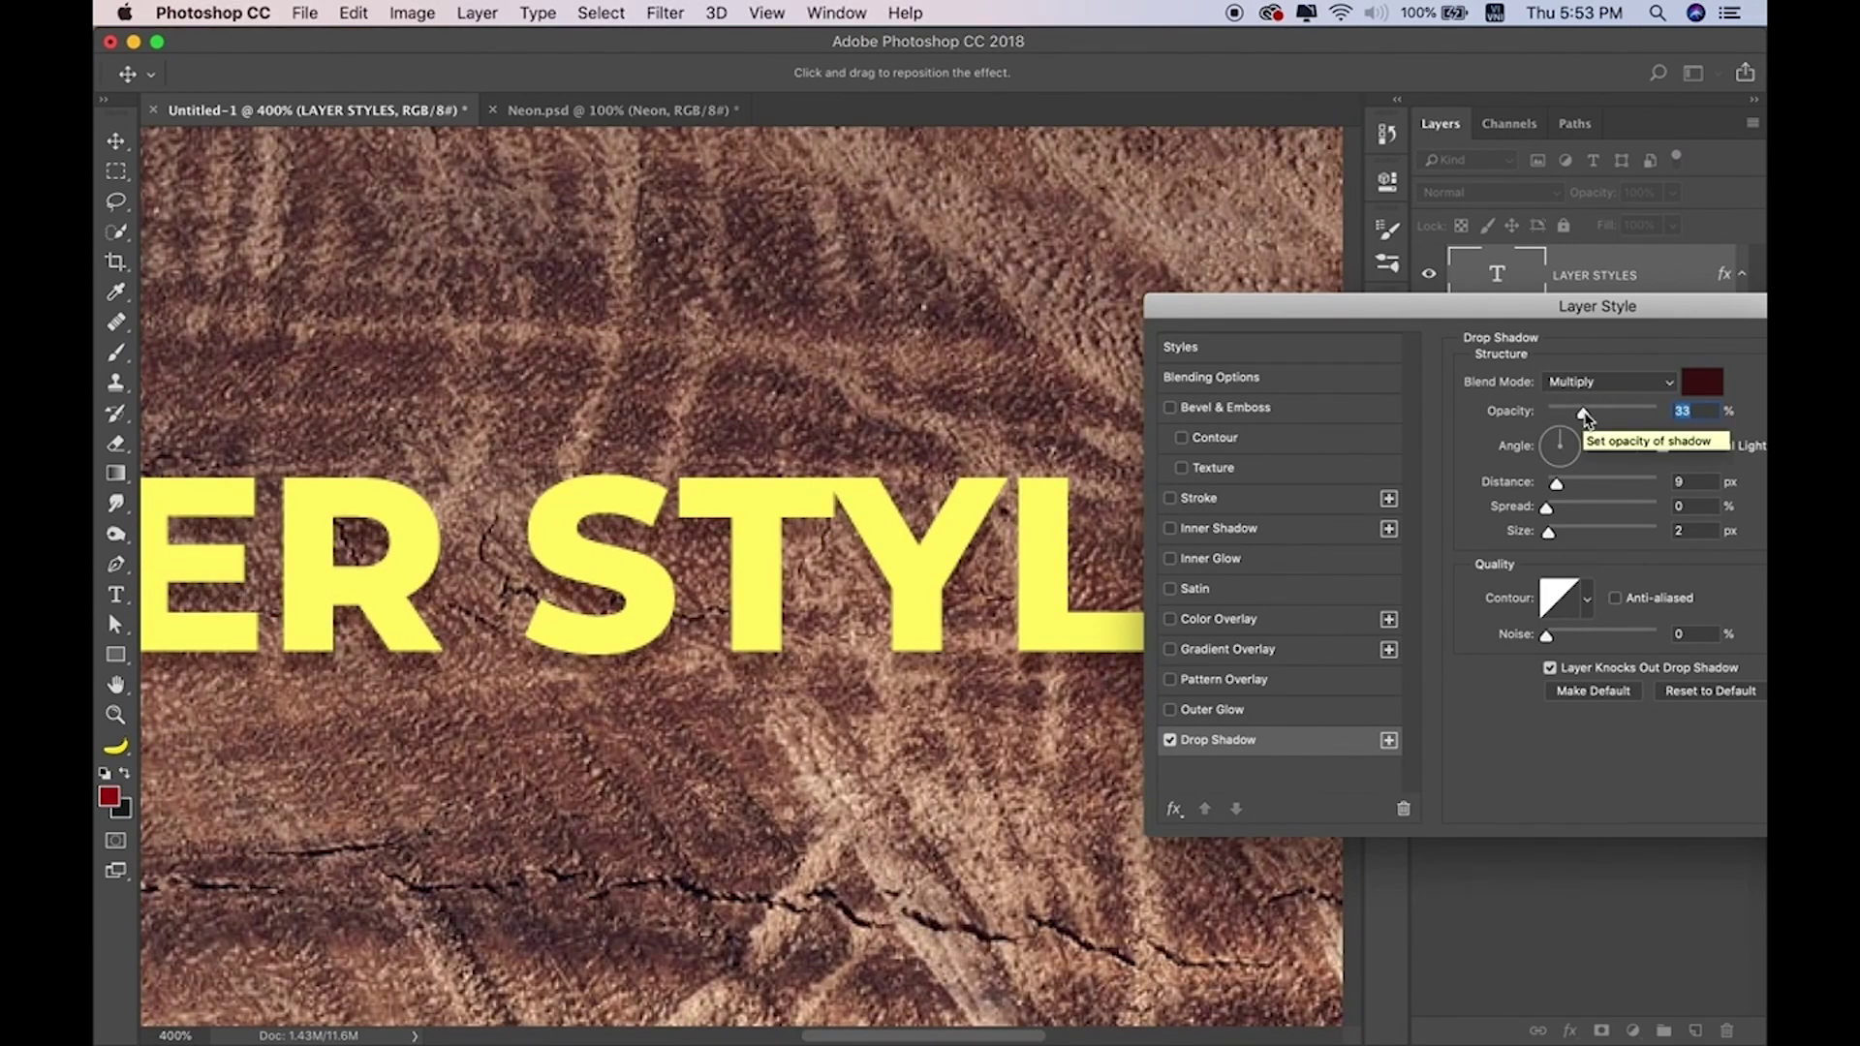
{"action": "left_click_drag", "start_coordinate": [1585, 414], "coordinate": [1669, 414]}
{"action": "key", "text": "super+minus"}
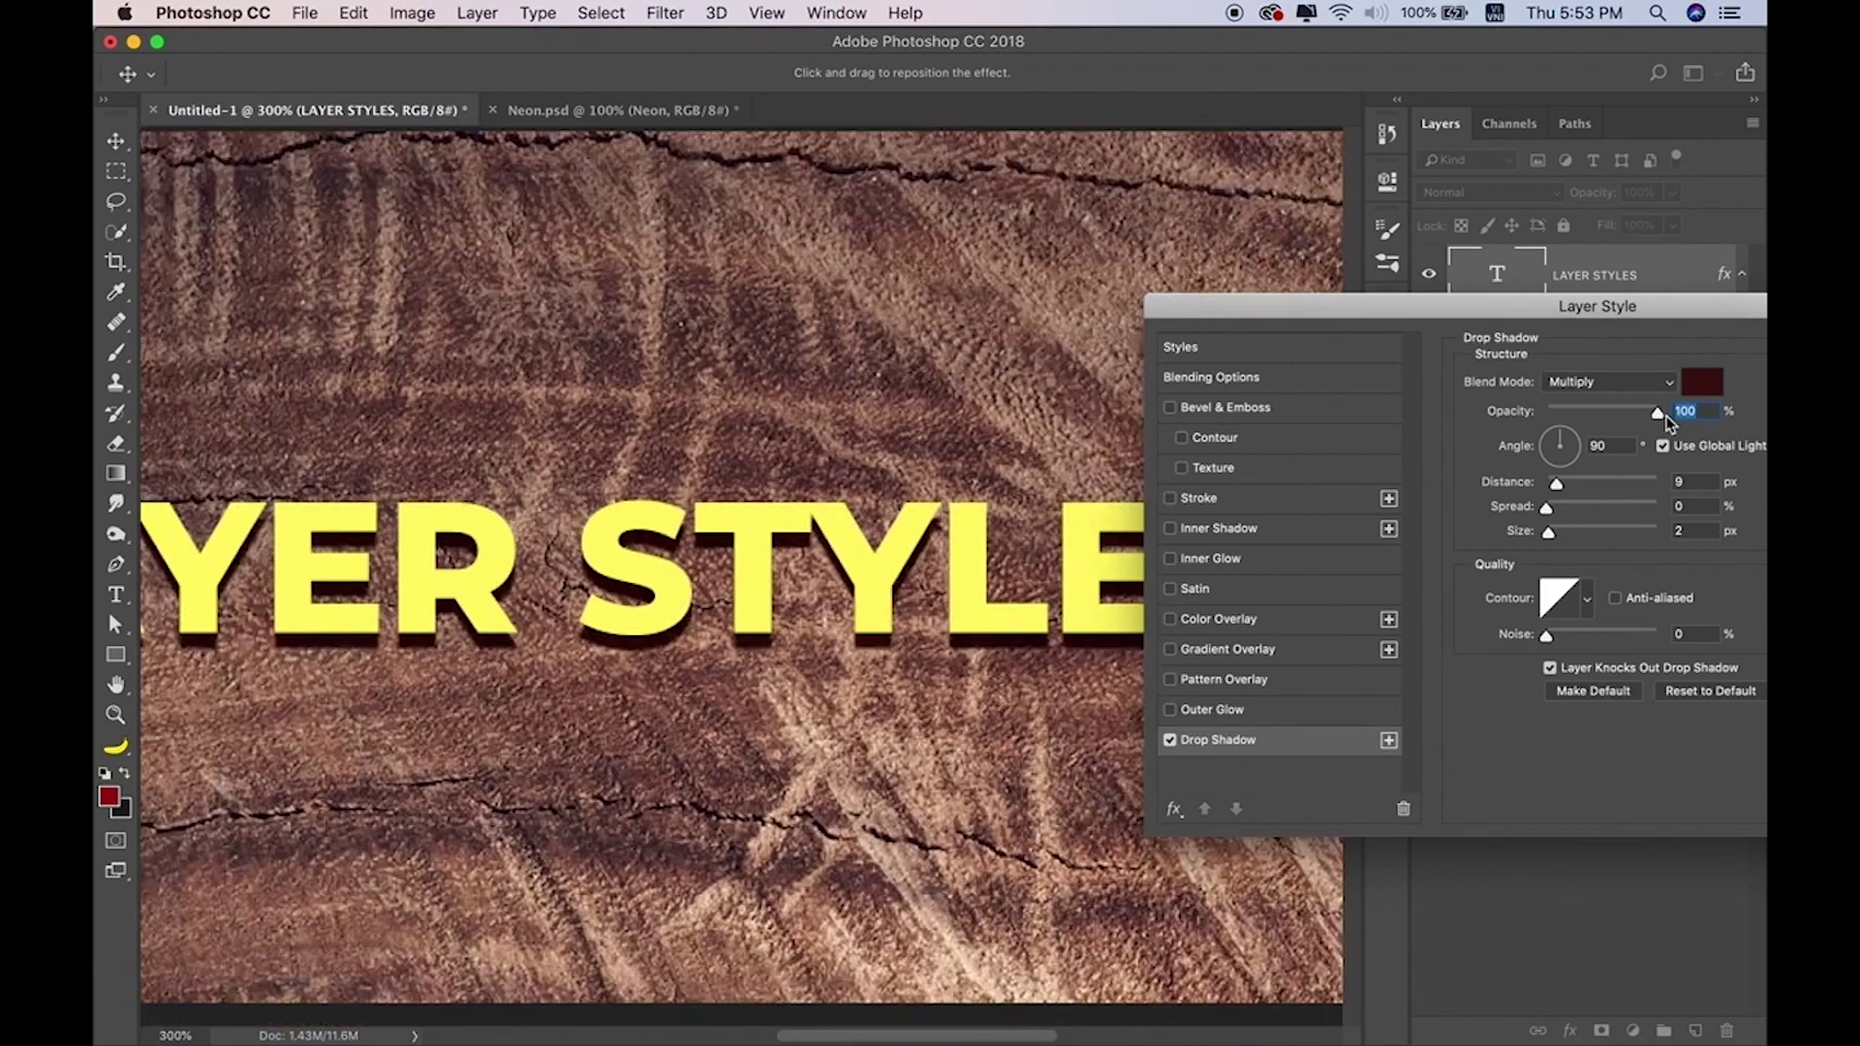
{"action": "scroll", "coordinate": [875, 478], "scroll_direction": "right", "scroll_amount": 5}
Set the drop shadow angle to -51° with a 12 px distance.
{"action": "scroll", "coordinate": [875, 477], "scroll_direction": "right", "scroll_amount": 5}
{"action": "scroll", "coordinate": [874, 478], "scroll_direction": "down", "scroll_amount": 2}
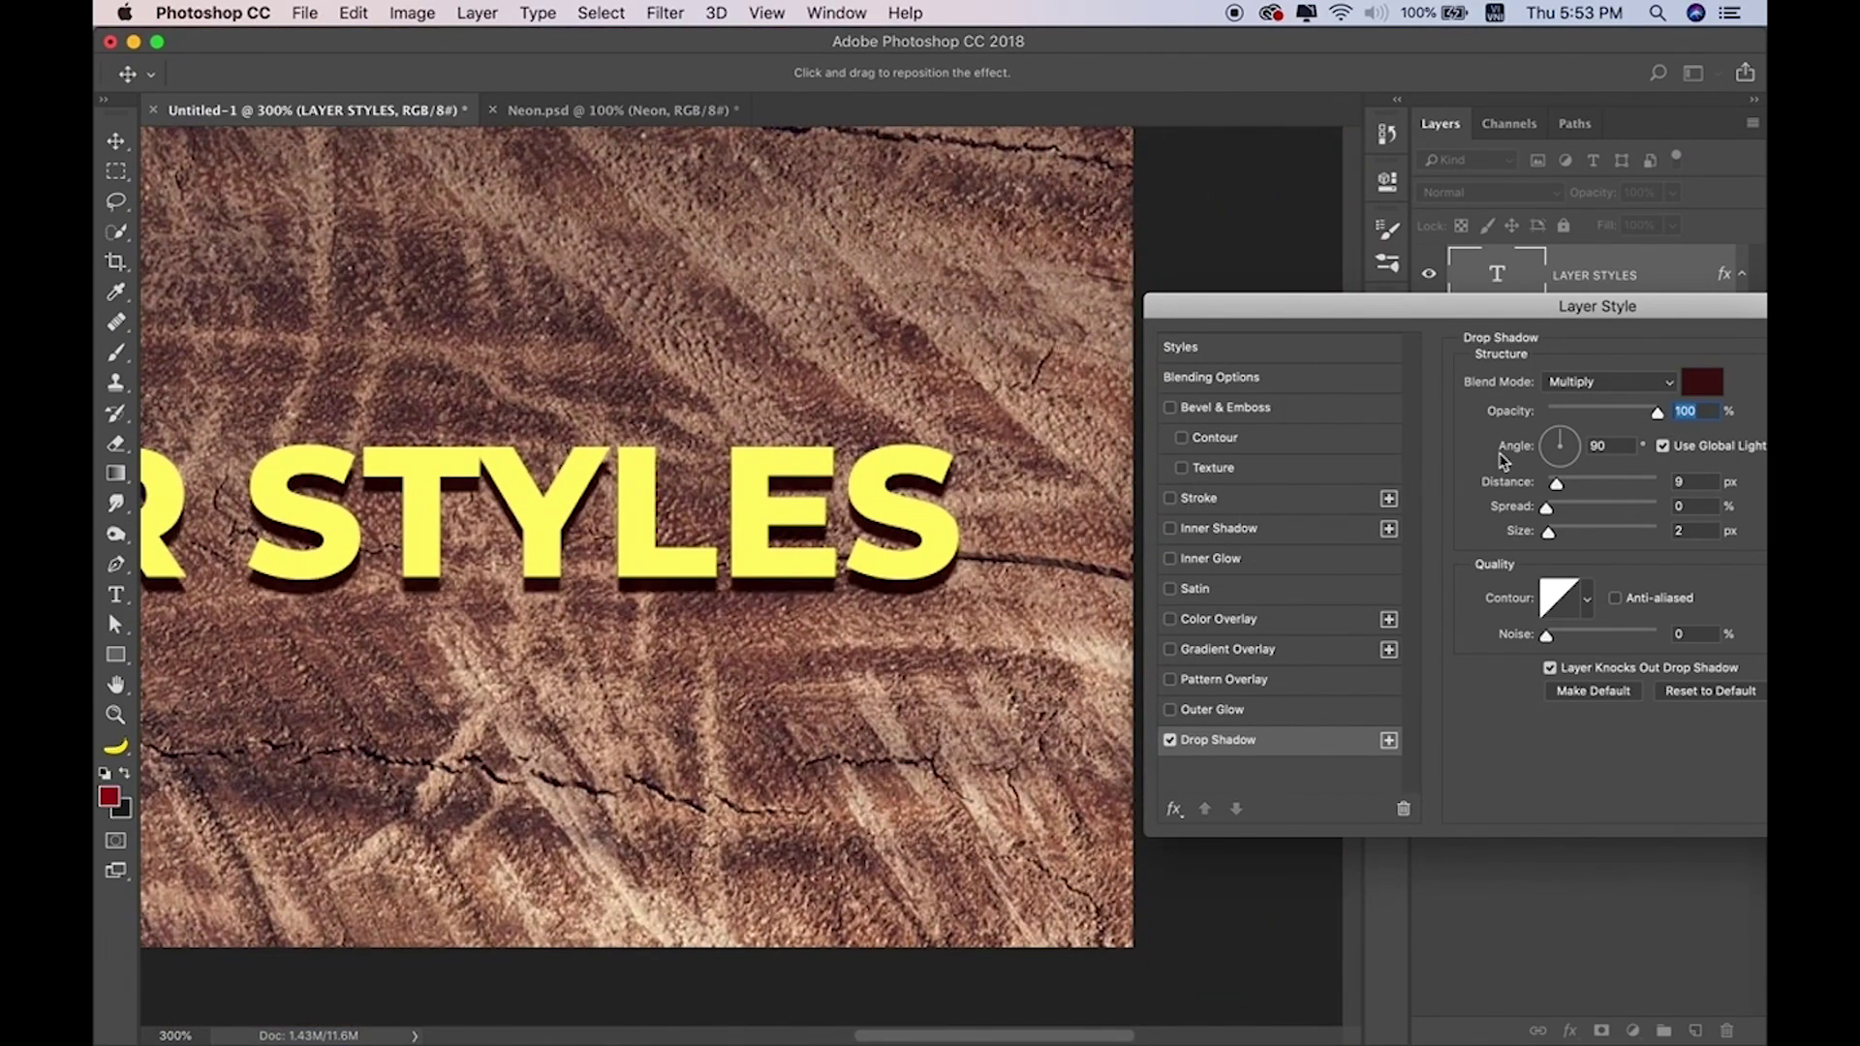
{"action": "left_click_drag", "start_coordinate": [932, 561], "coordinate": [944, 566]}
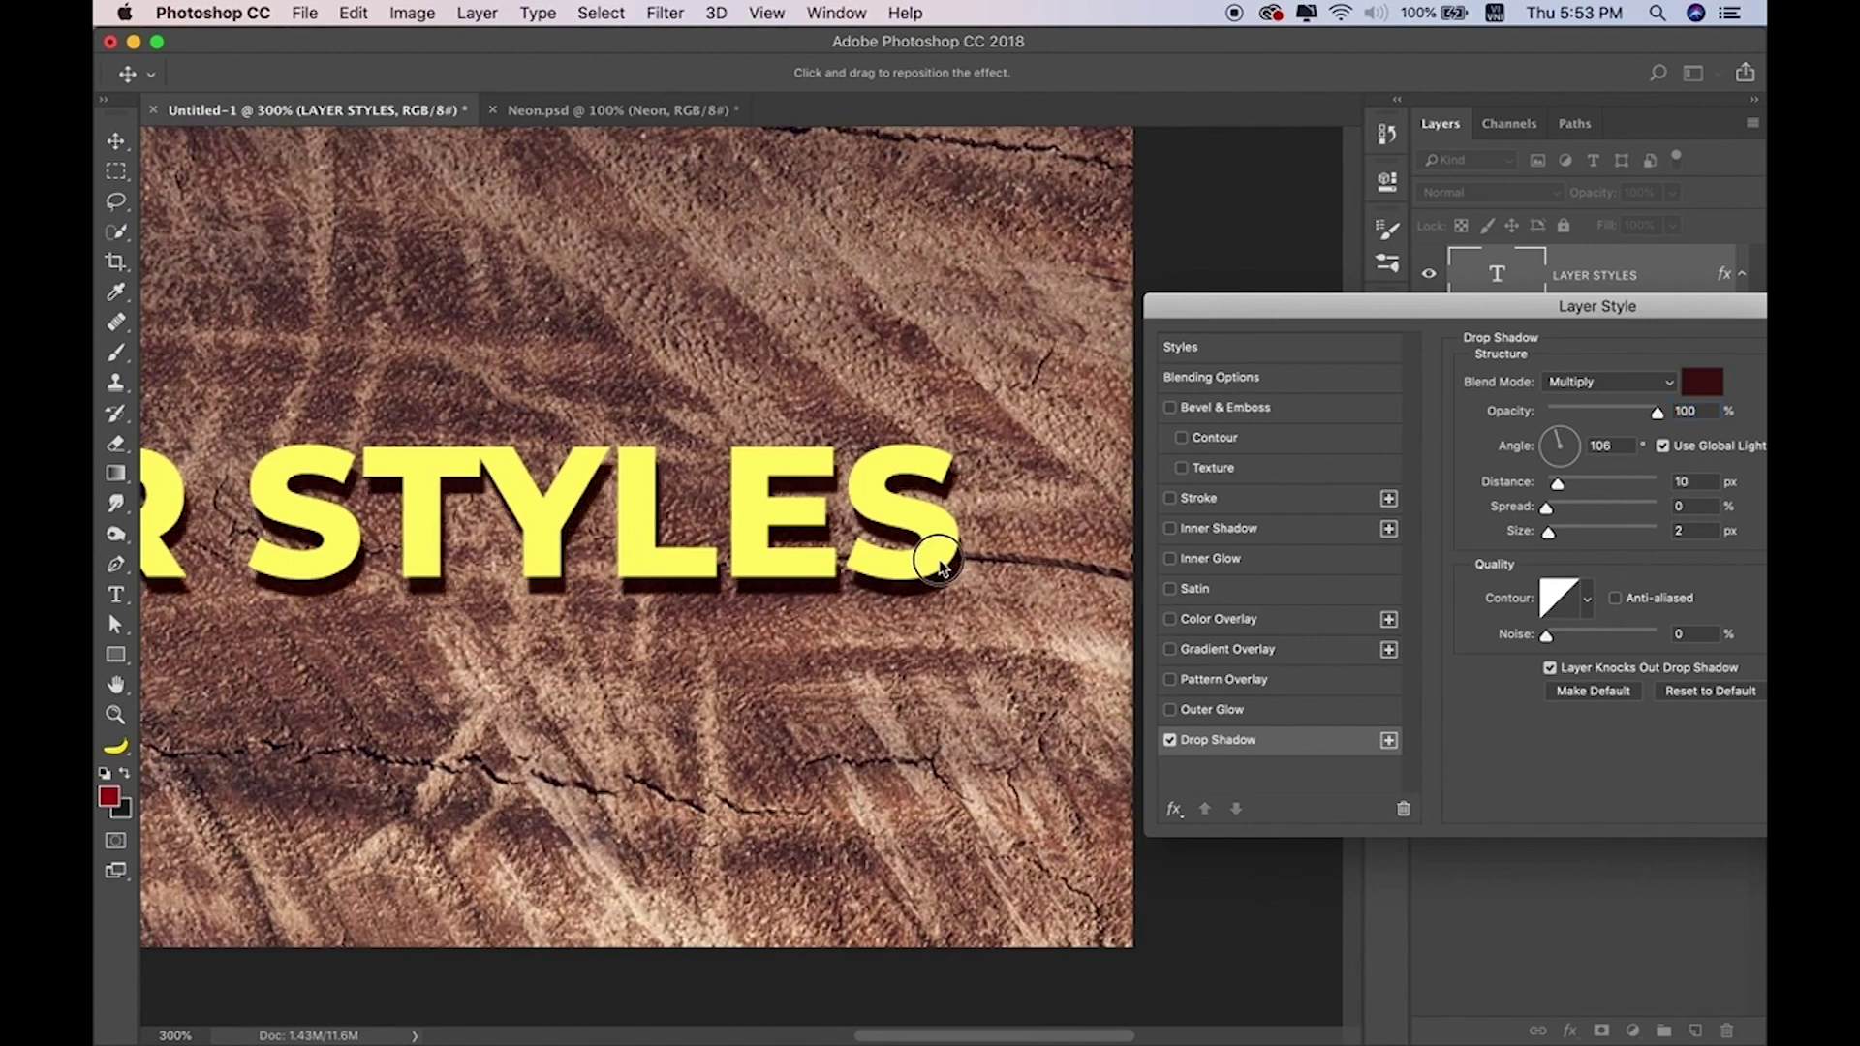
{"action": "left_click_drag", "start_coordinate": [1564, 438], "coordinate": [1553, 453]}
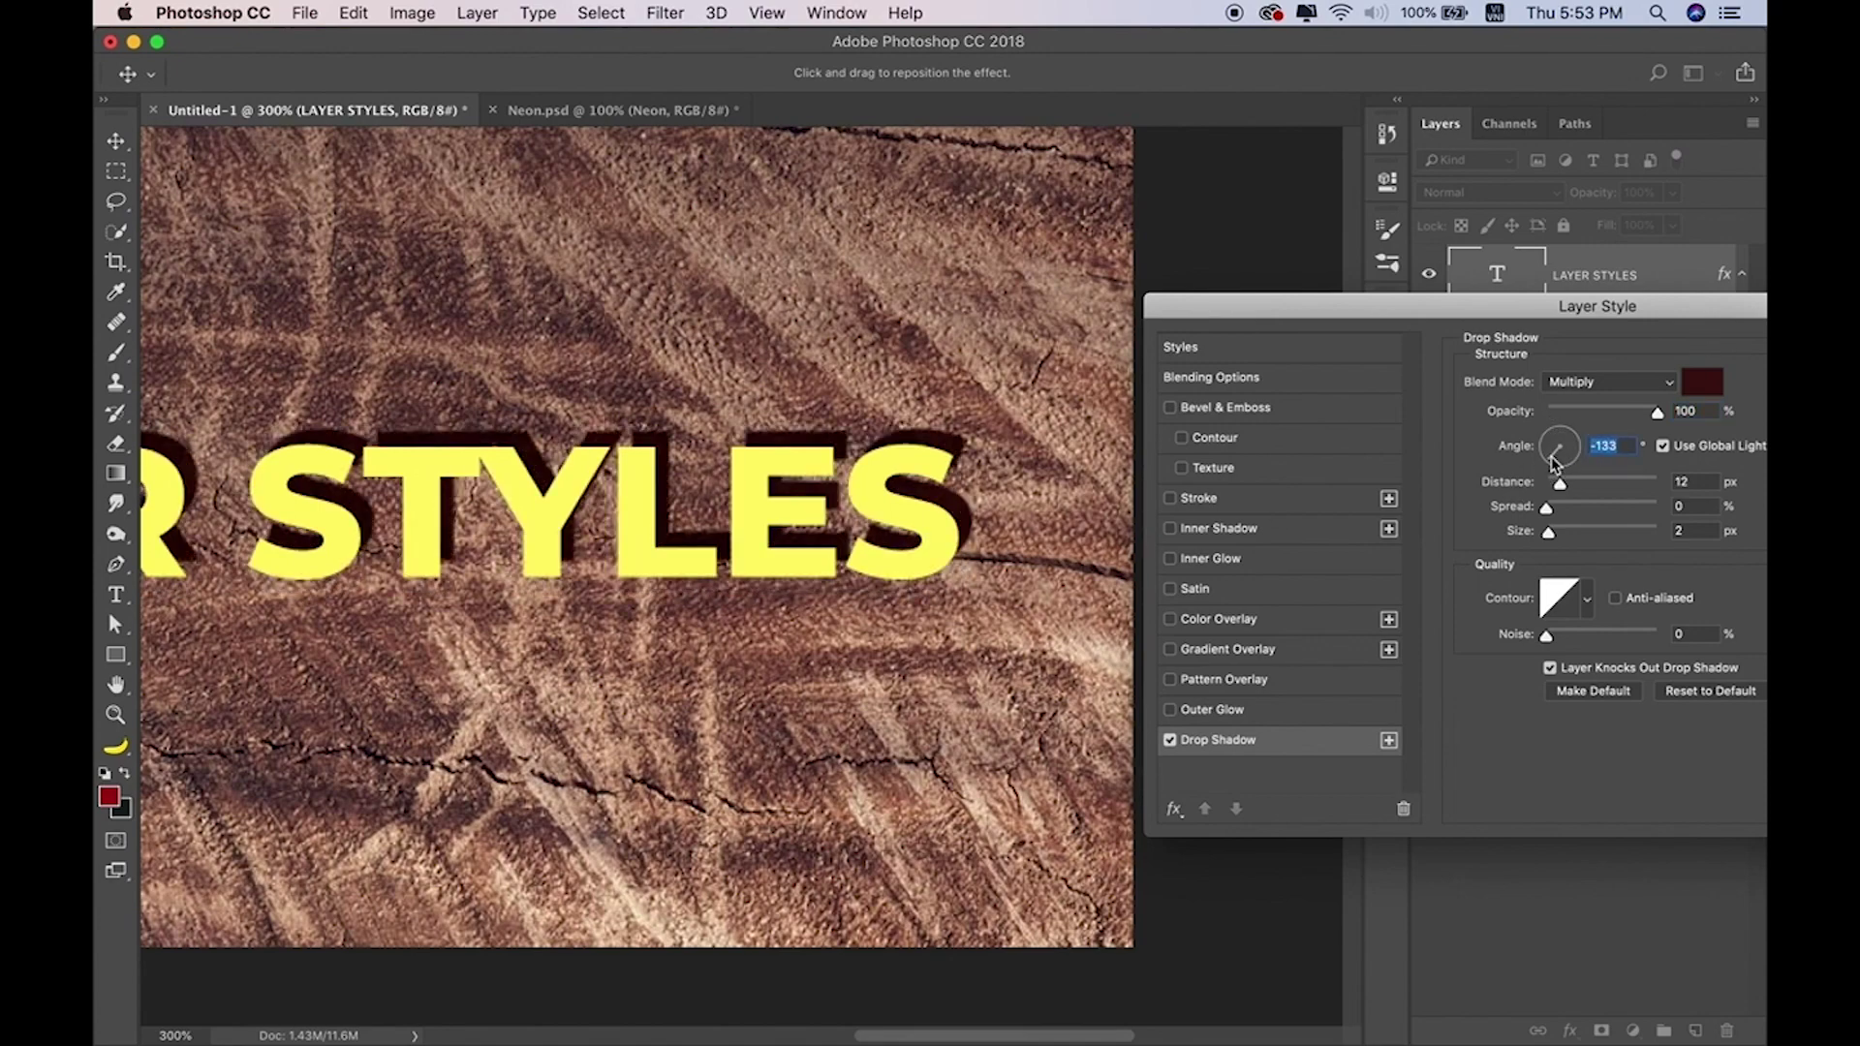
{"action": "left_click_drag", "start_coordinate": [1553, 453], "coordinate": [1570, 461]}
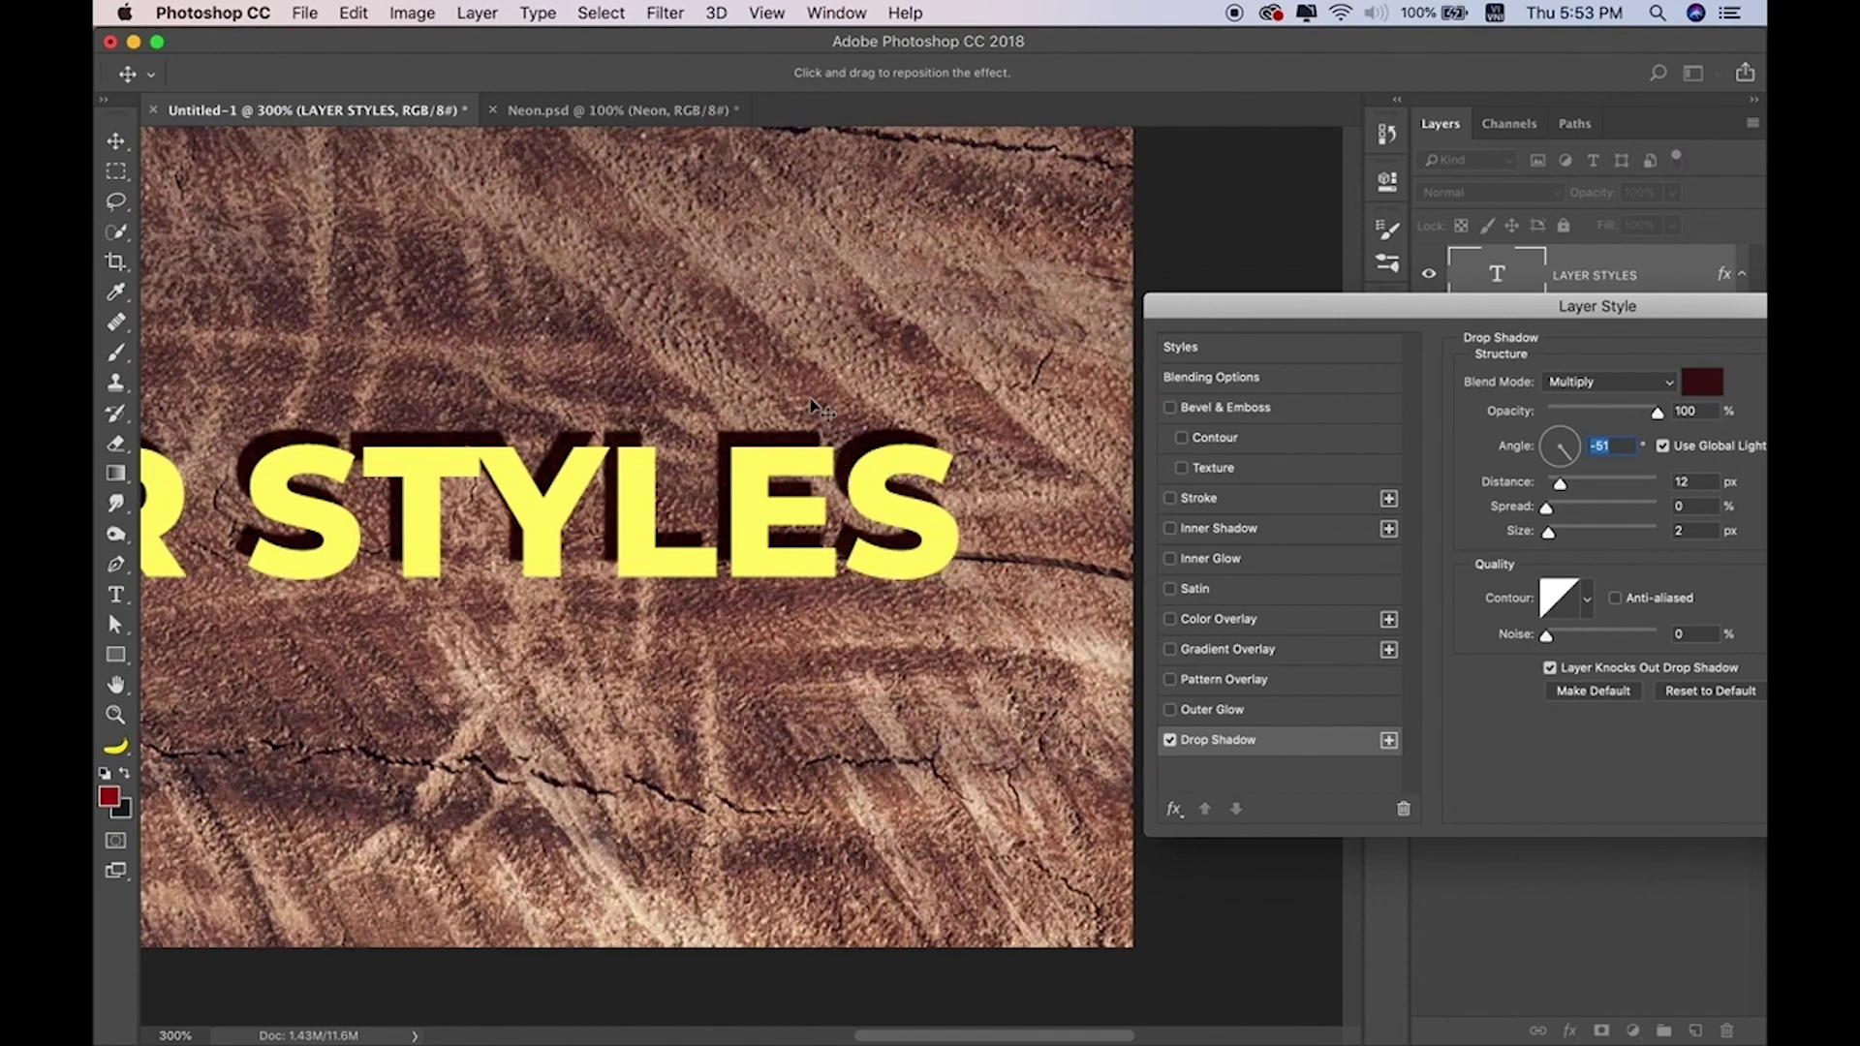
Rotate the drop shadow angle to 180° so it falls right of the letters.
{"action": "left_click_drag", "start_coordinate": [1574, 452], "coordinate": [1564, 444]}
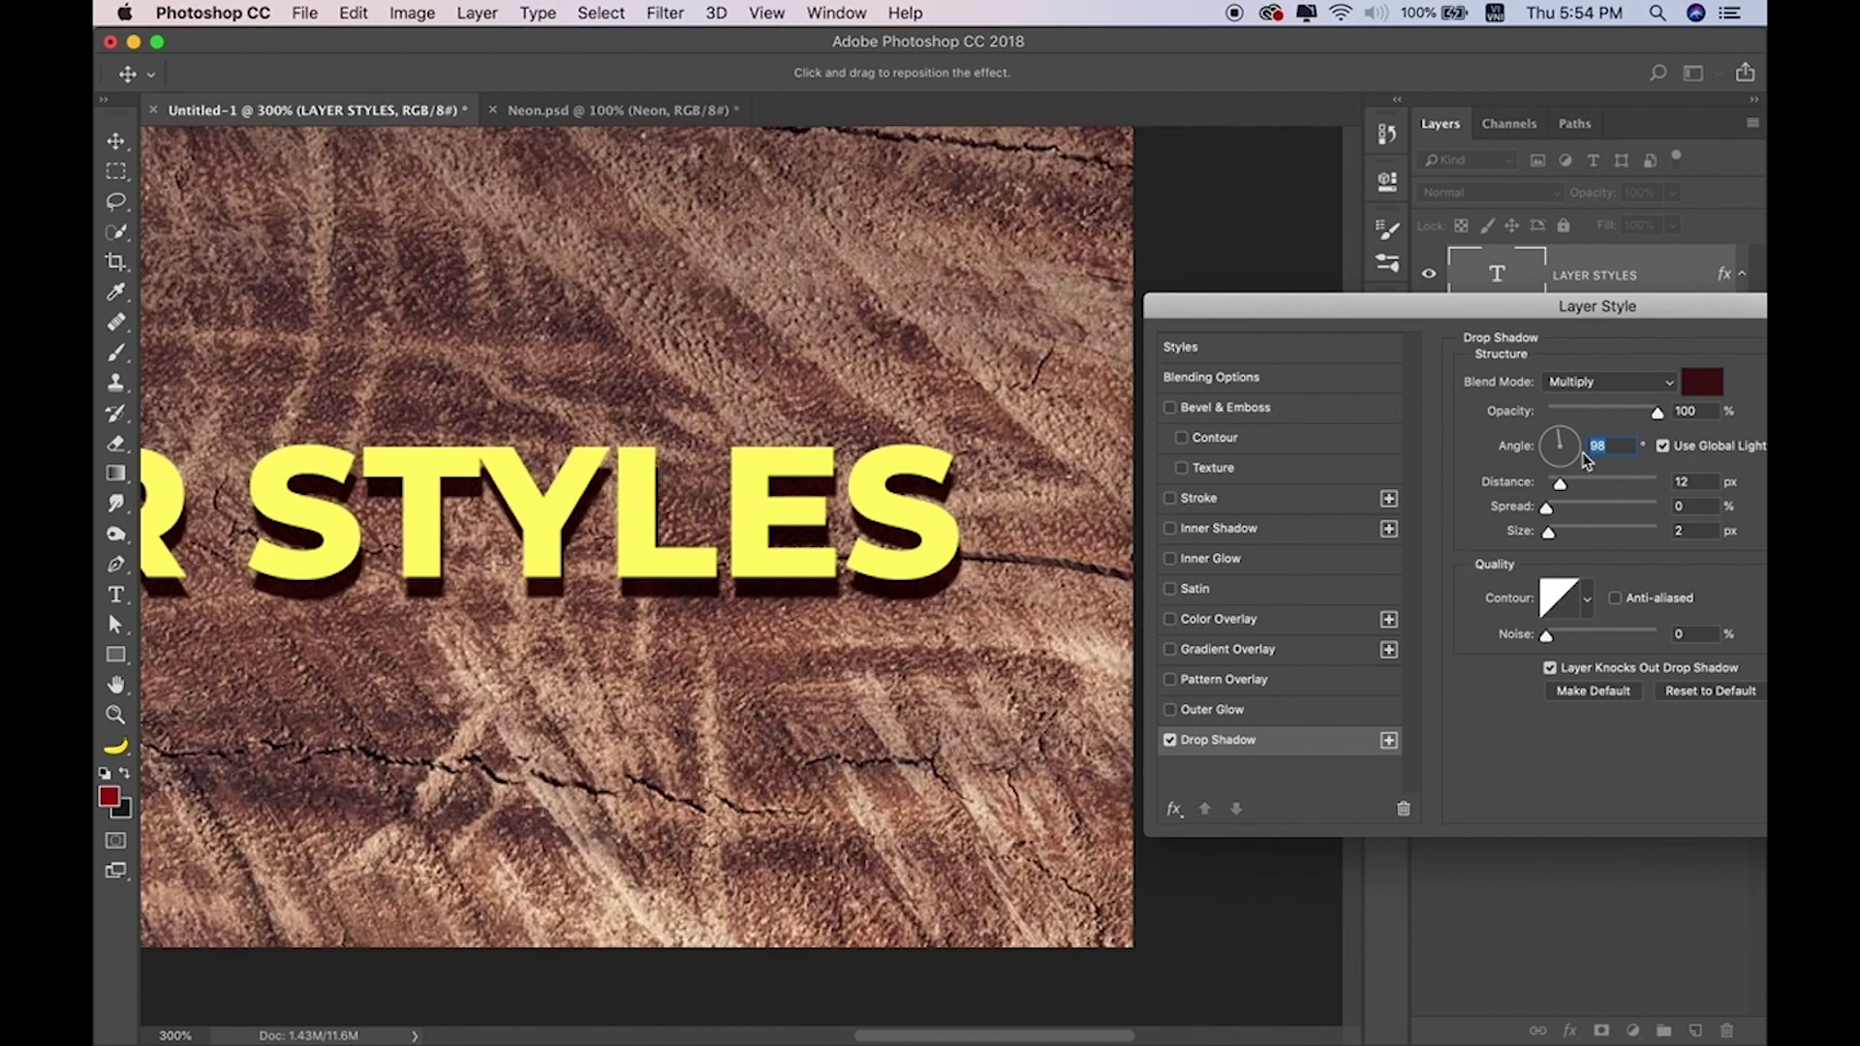
{"action": "mouse_move", "coordinate": [1563, 441]}
{"action": "left_mouse_down"}
{"action": "mouse_move", "coordinate": [1576, 462]}
{"action": "mouse_move", "coordinate": [1542, 447]}
{"action": "left_mouse_up"}
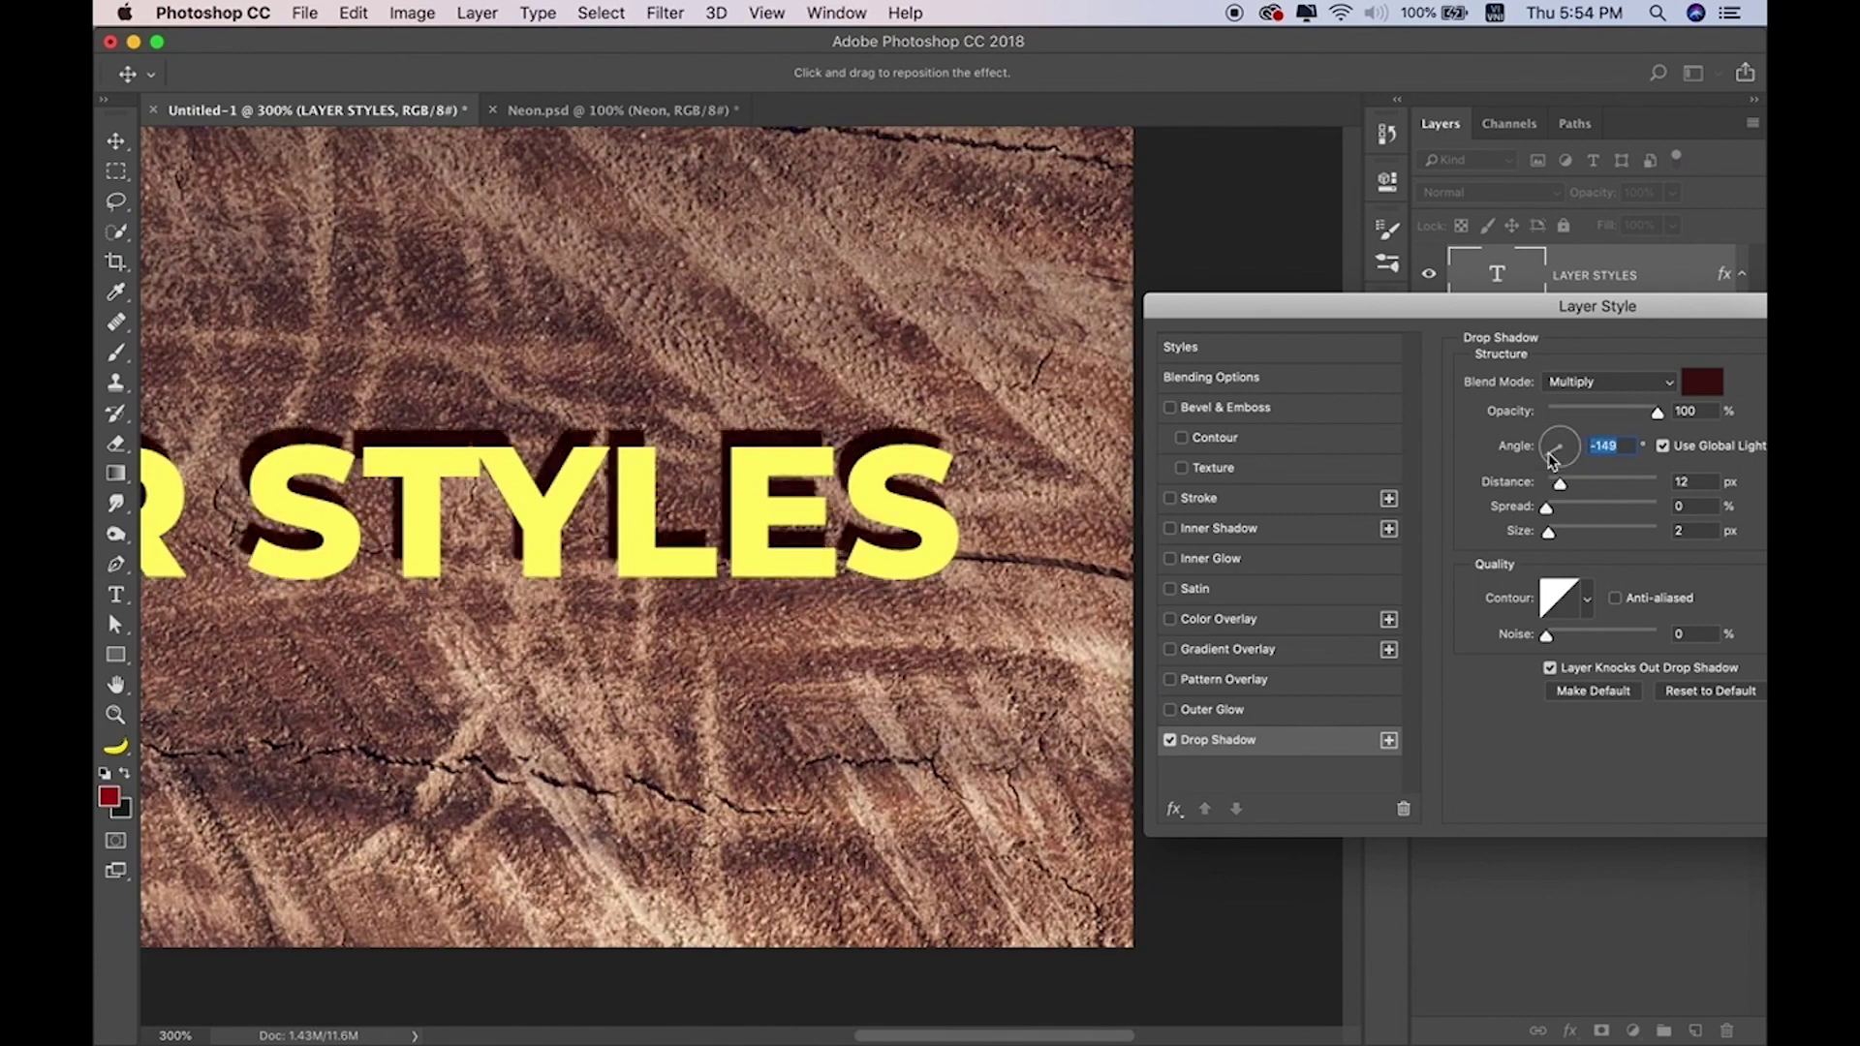
{"action": "left_click_drag", "start_coordinate": [1656, 306], "coordinate": [1496, 218]}
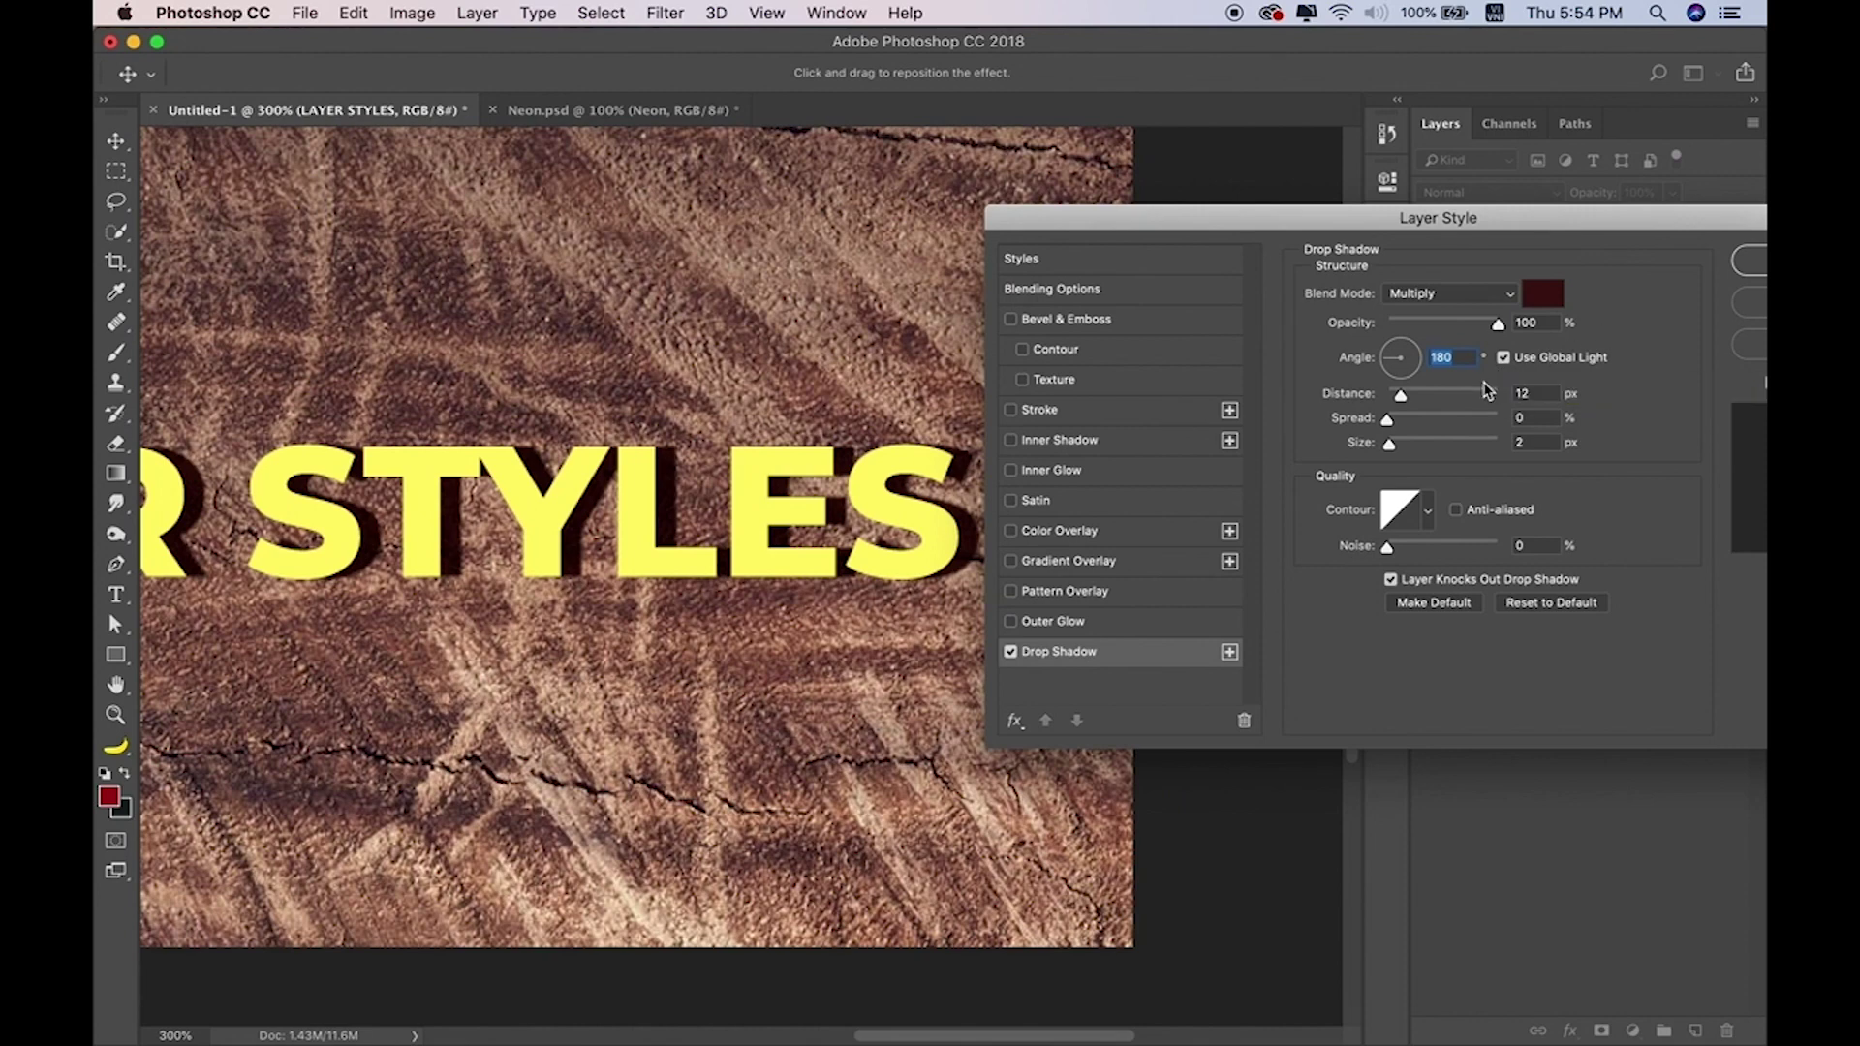
Set the drop shadow distance to 5 px and zoom in to 600%.
{"action": "left_click_drag", "start_coordinate": [1458, 225], "coordinate": [1471, 199]}
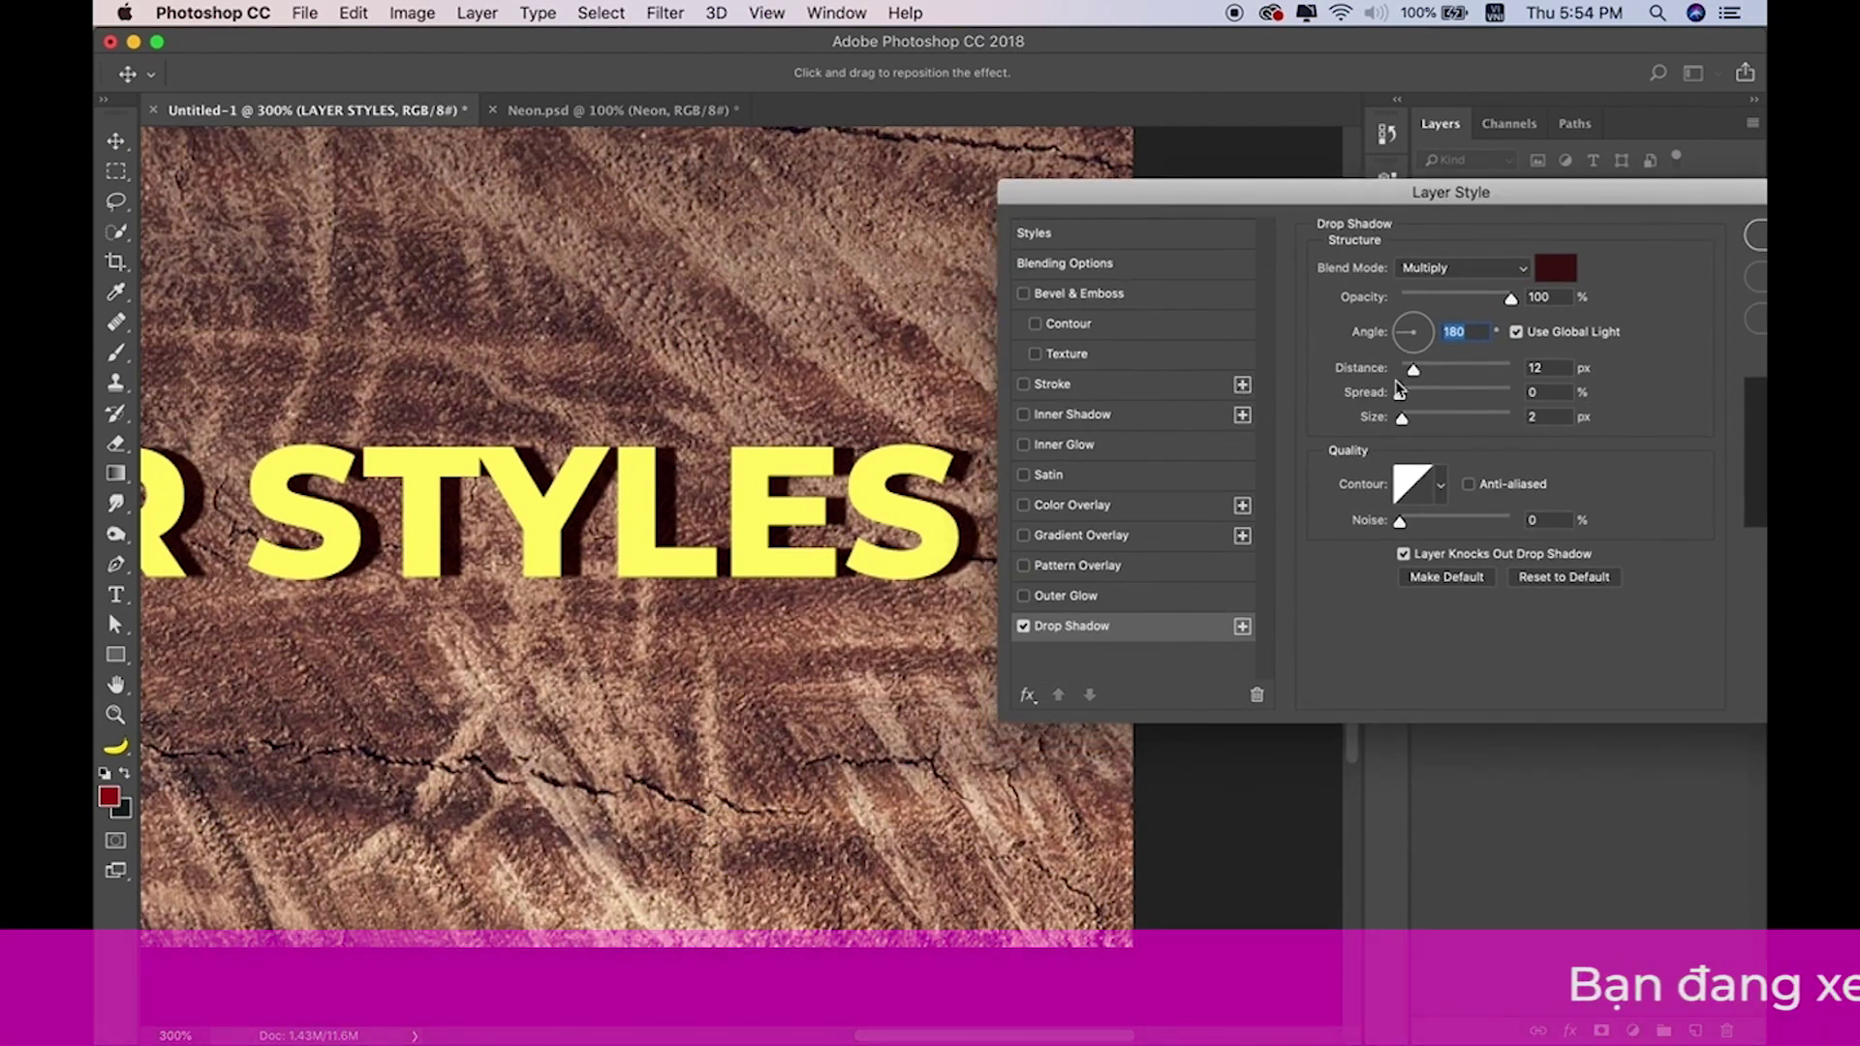
{"action": "left_click_drag", "start_coordinate": [1410, 374], "coordinate": [1453, 376]}
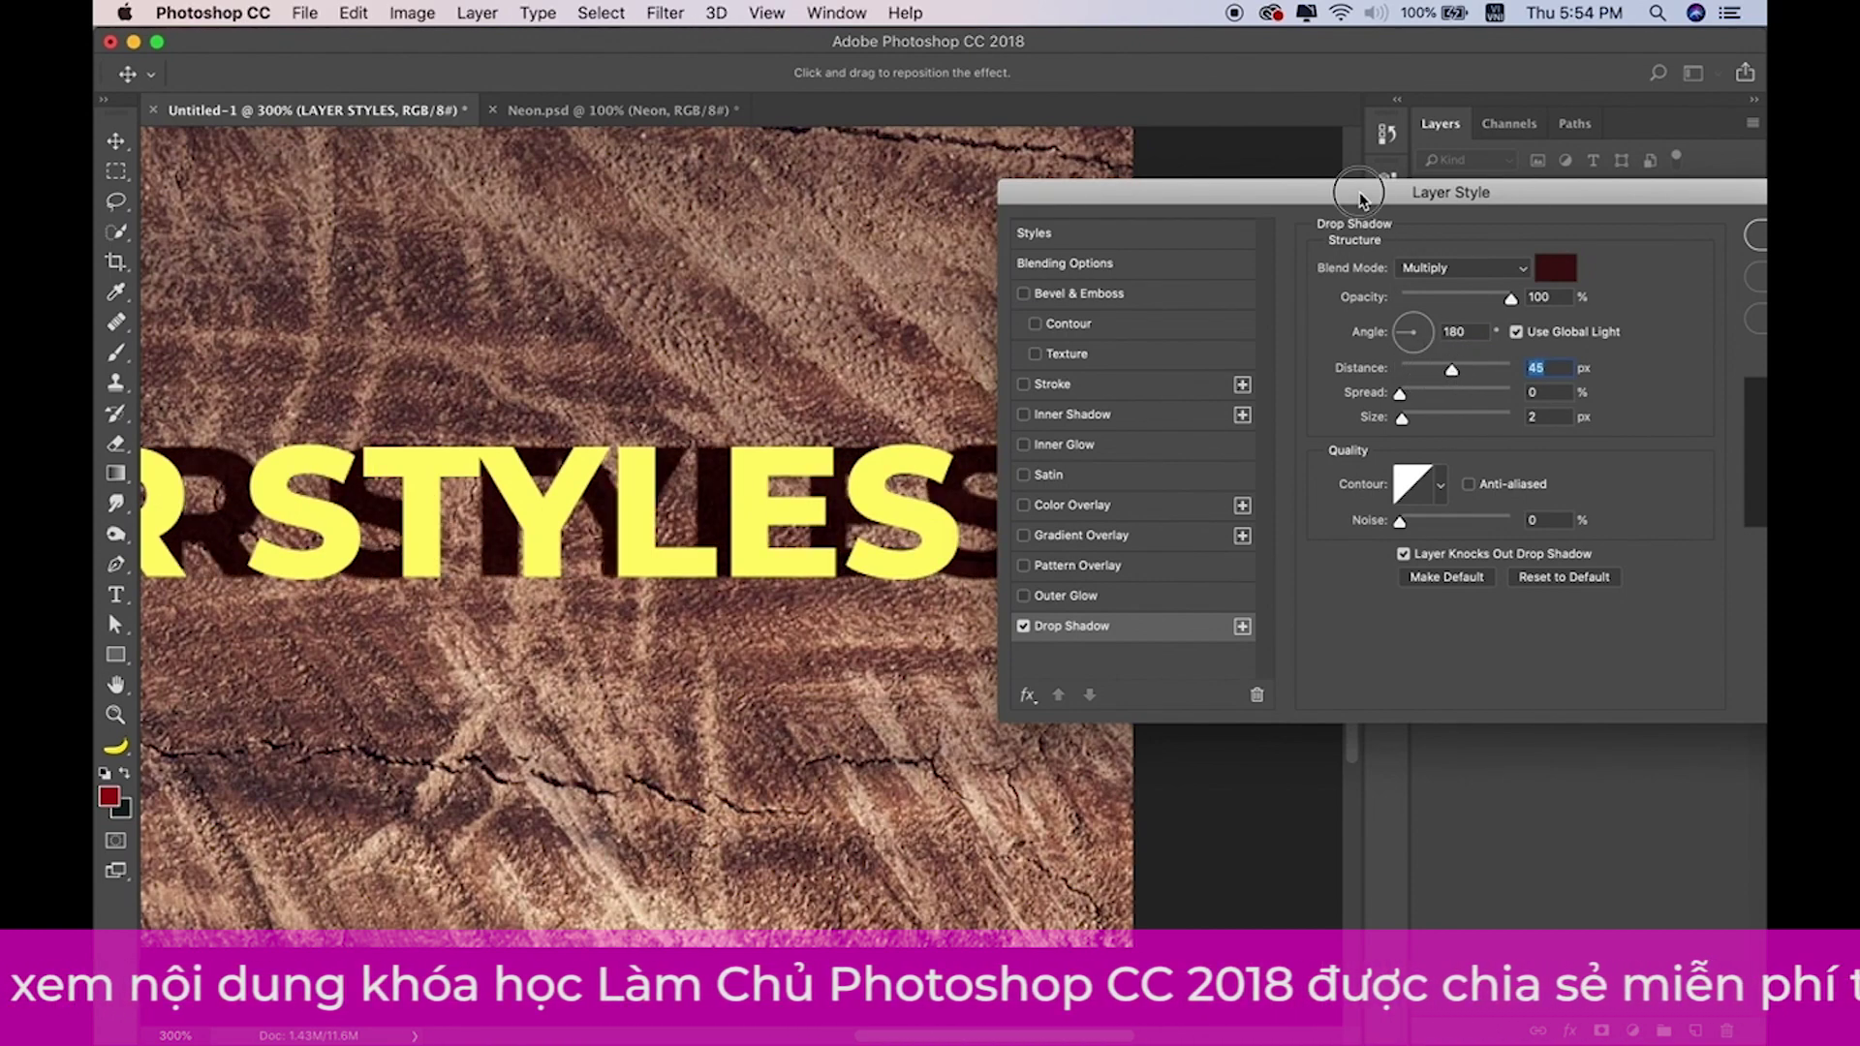
{"action": "left_click_drag", "start_coordinate": [1349, 190], "coordinate": [1475, 222]}
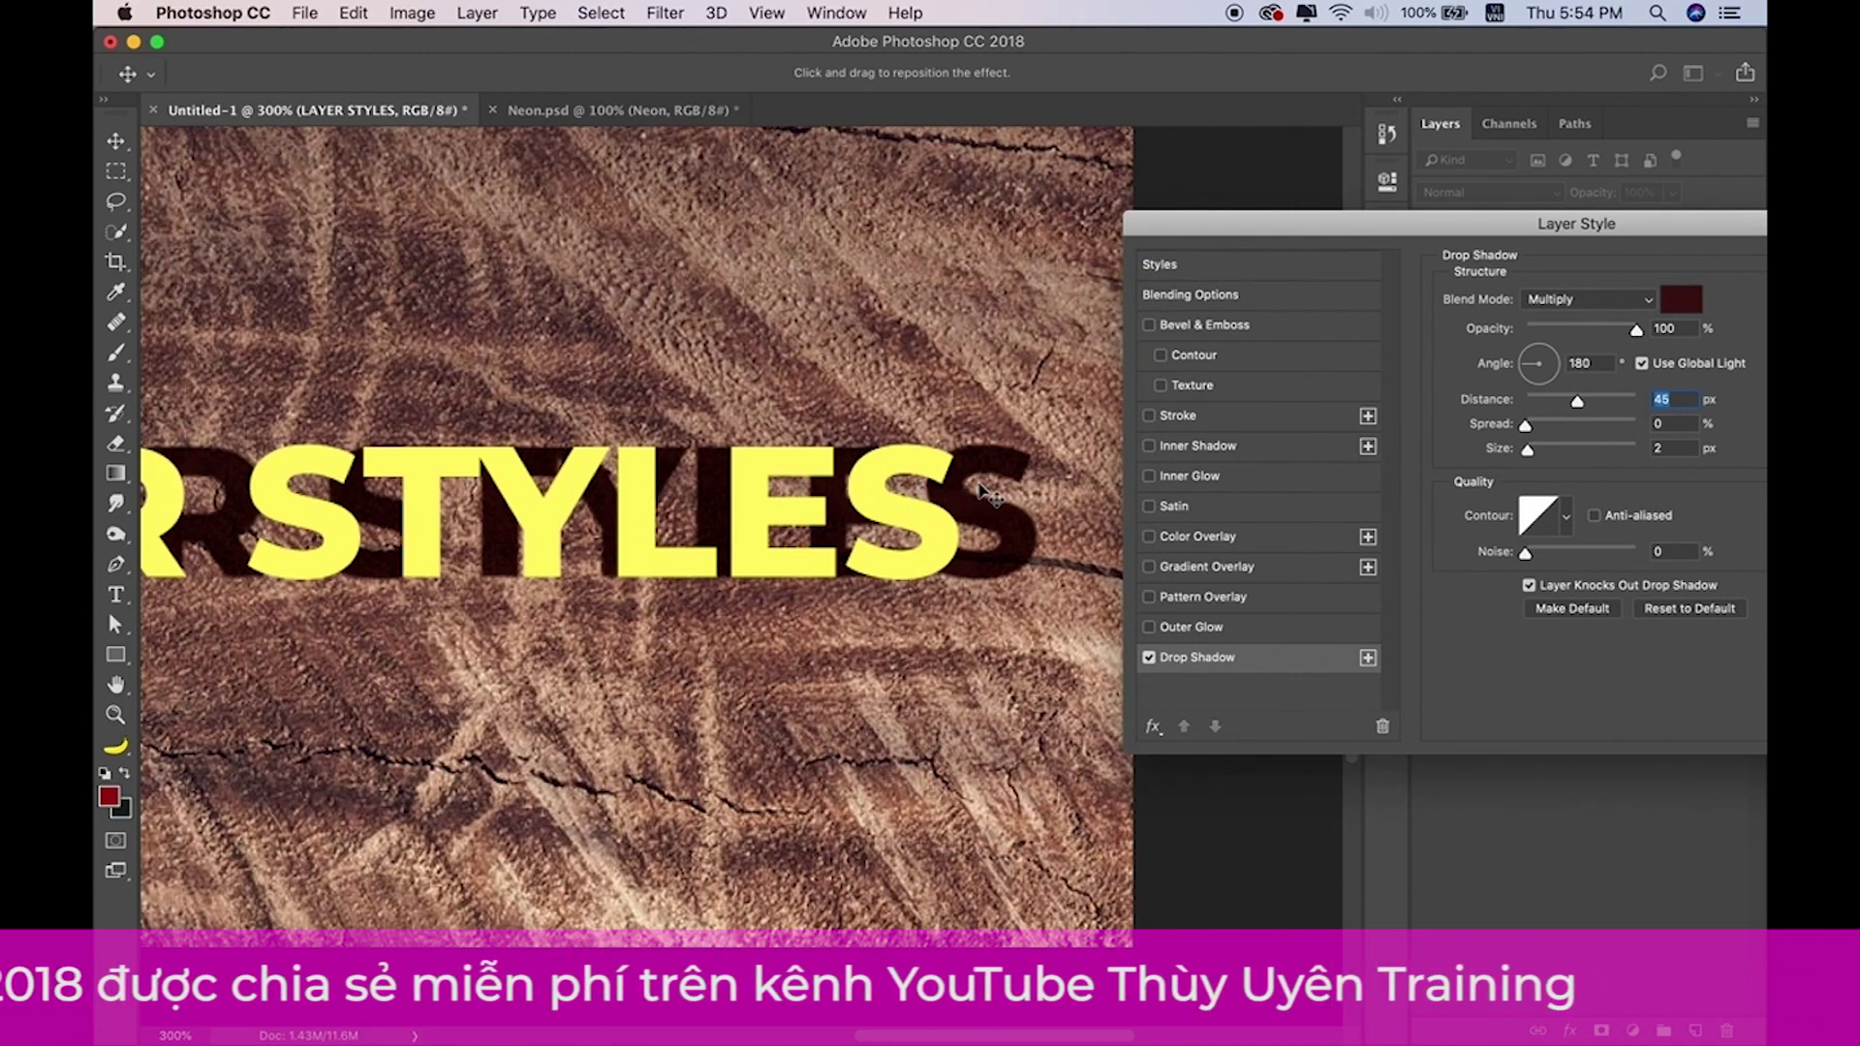
{"action": "left_click_drag", "start_coordinate": [1578, 400], "coordinate": [1530, 402]}
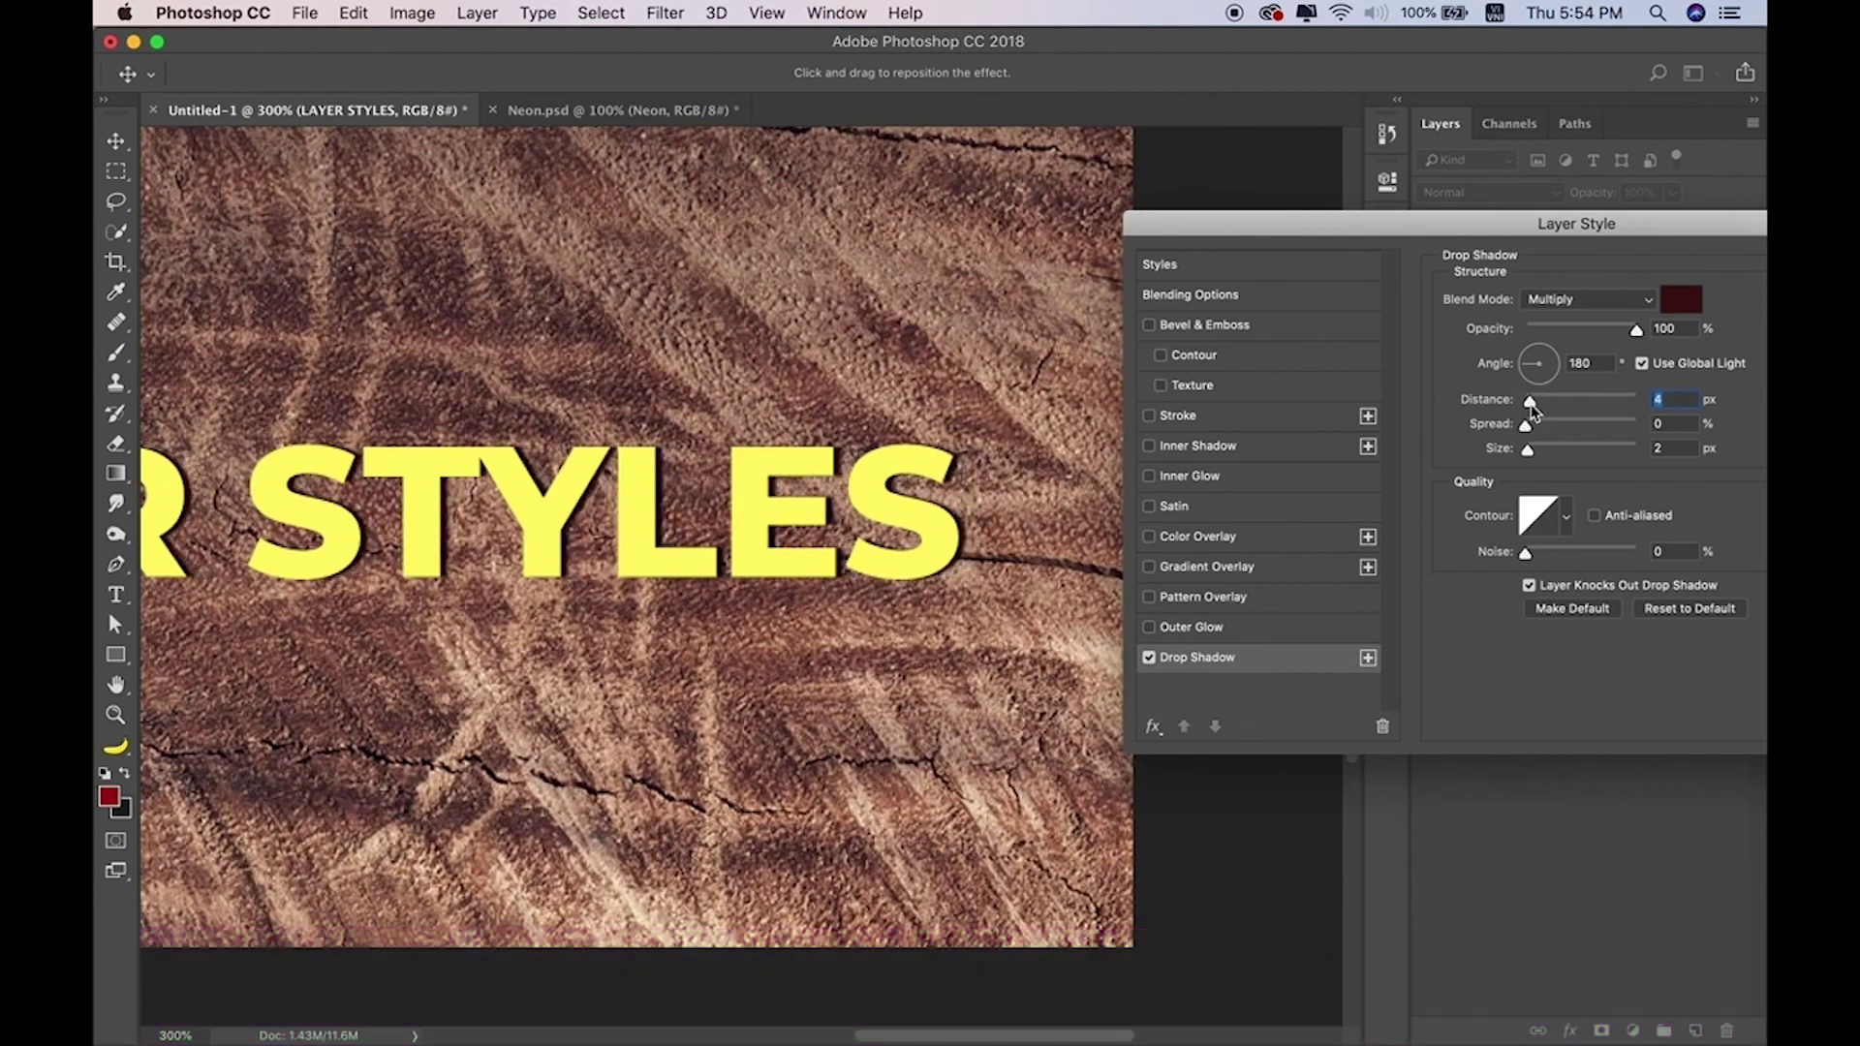
{"action": "left_click", "coordinate": [1532, 408]}
{"action": "mouse_move", "coordinate": [1537, 407]}
{"action": "left_mouse_down"}
{"action": "mouse_move", "coordinate": [1556, 409]}
{"action": "mouse_move", "coordinate": [1533, 408]}
{"action": "left_mouse_up"}
{"action": "key", "text": "super+equal"}
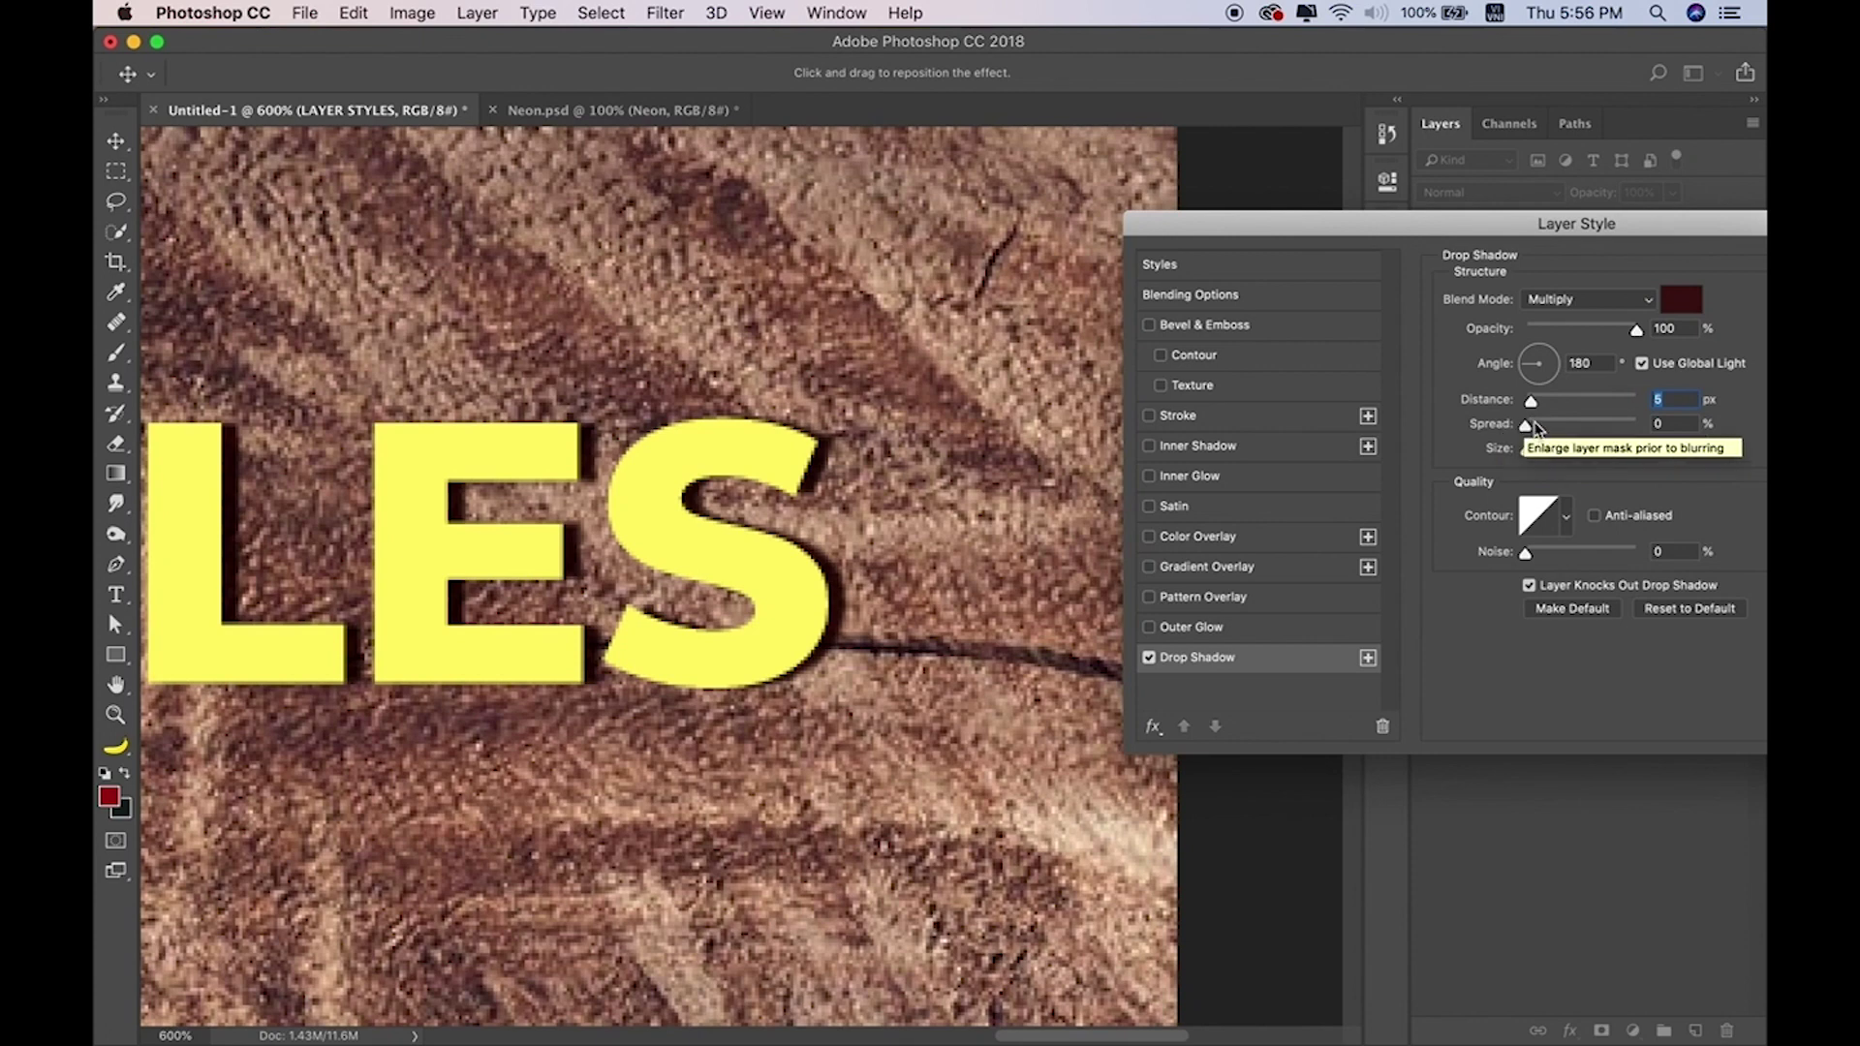
Give the drop shadow 25 px distance, 48% spread and 3 px size.
{"action": "left_click_drag", "start_coordinate": [1532, 403], "coordinate": [1555, 405]}
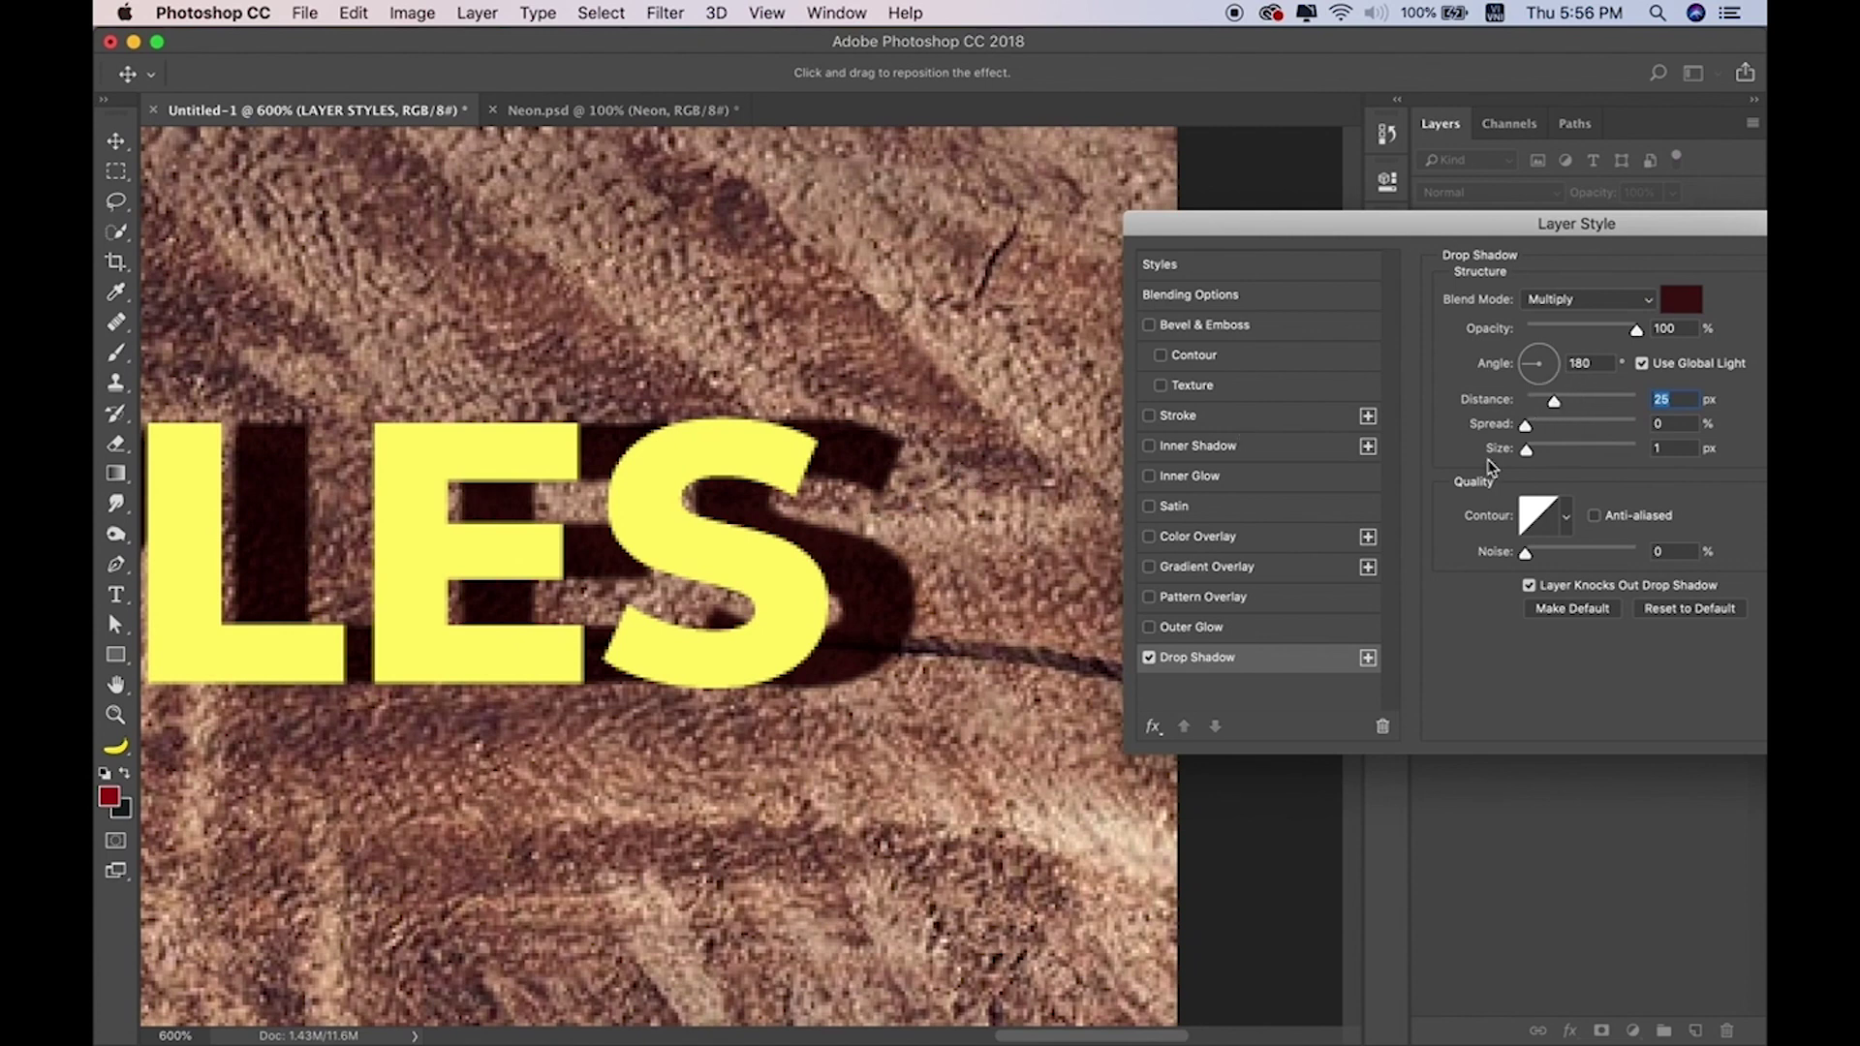
{"action": "mouse_move", "coordinate": [1526, 426]}
{"action": "left_mouse_down"}
{"action": "mouse_move", "coordinate": [1597, 427]}
{"action": "mouse_move", "coordinate": [1580, 427]}
{"action": "left_mouse_up"}
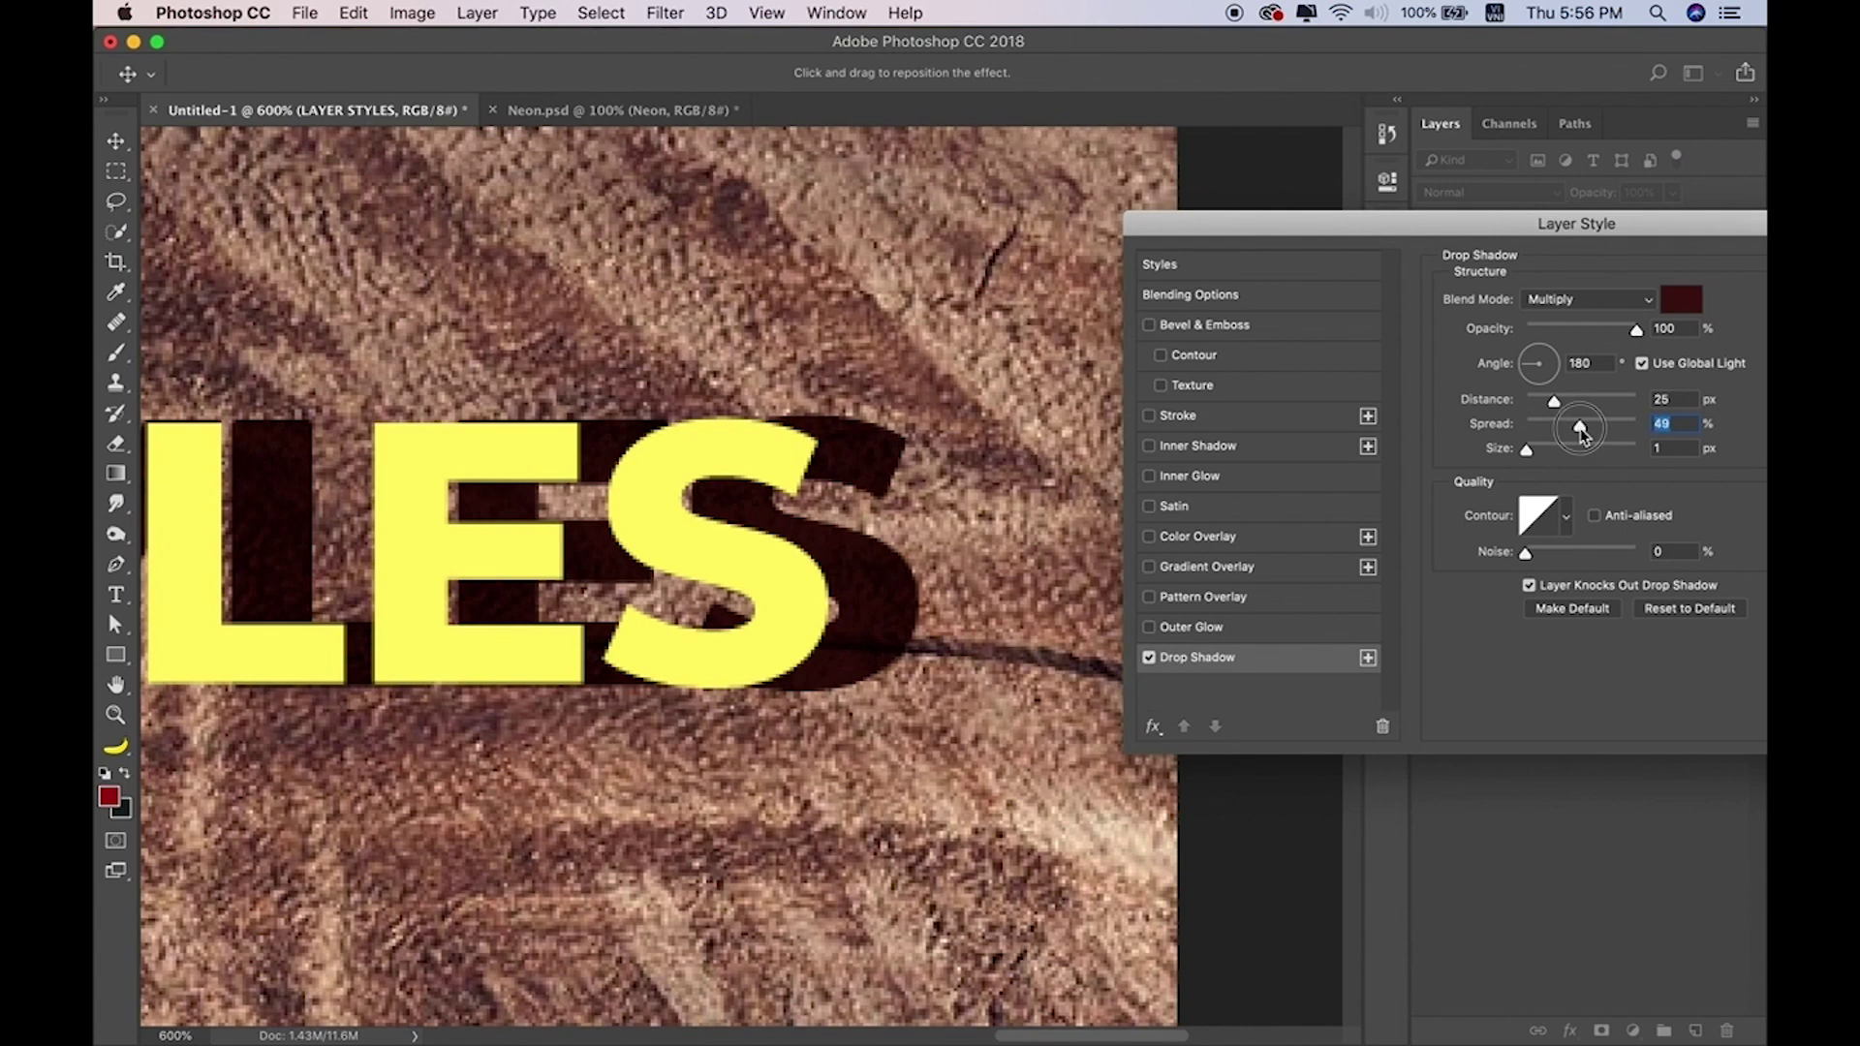
{"action": "left_click_drag", "start_coordinate": [1583, 428], "coordinate": [1549, 438]}
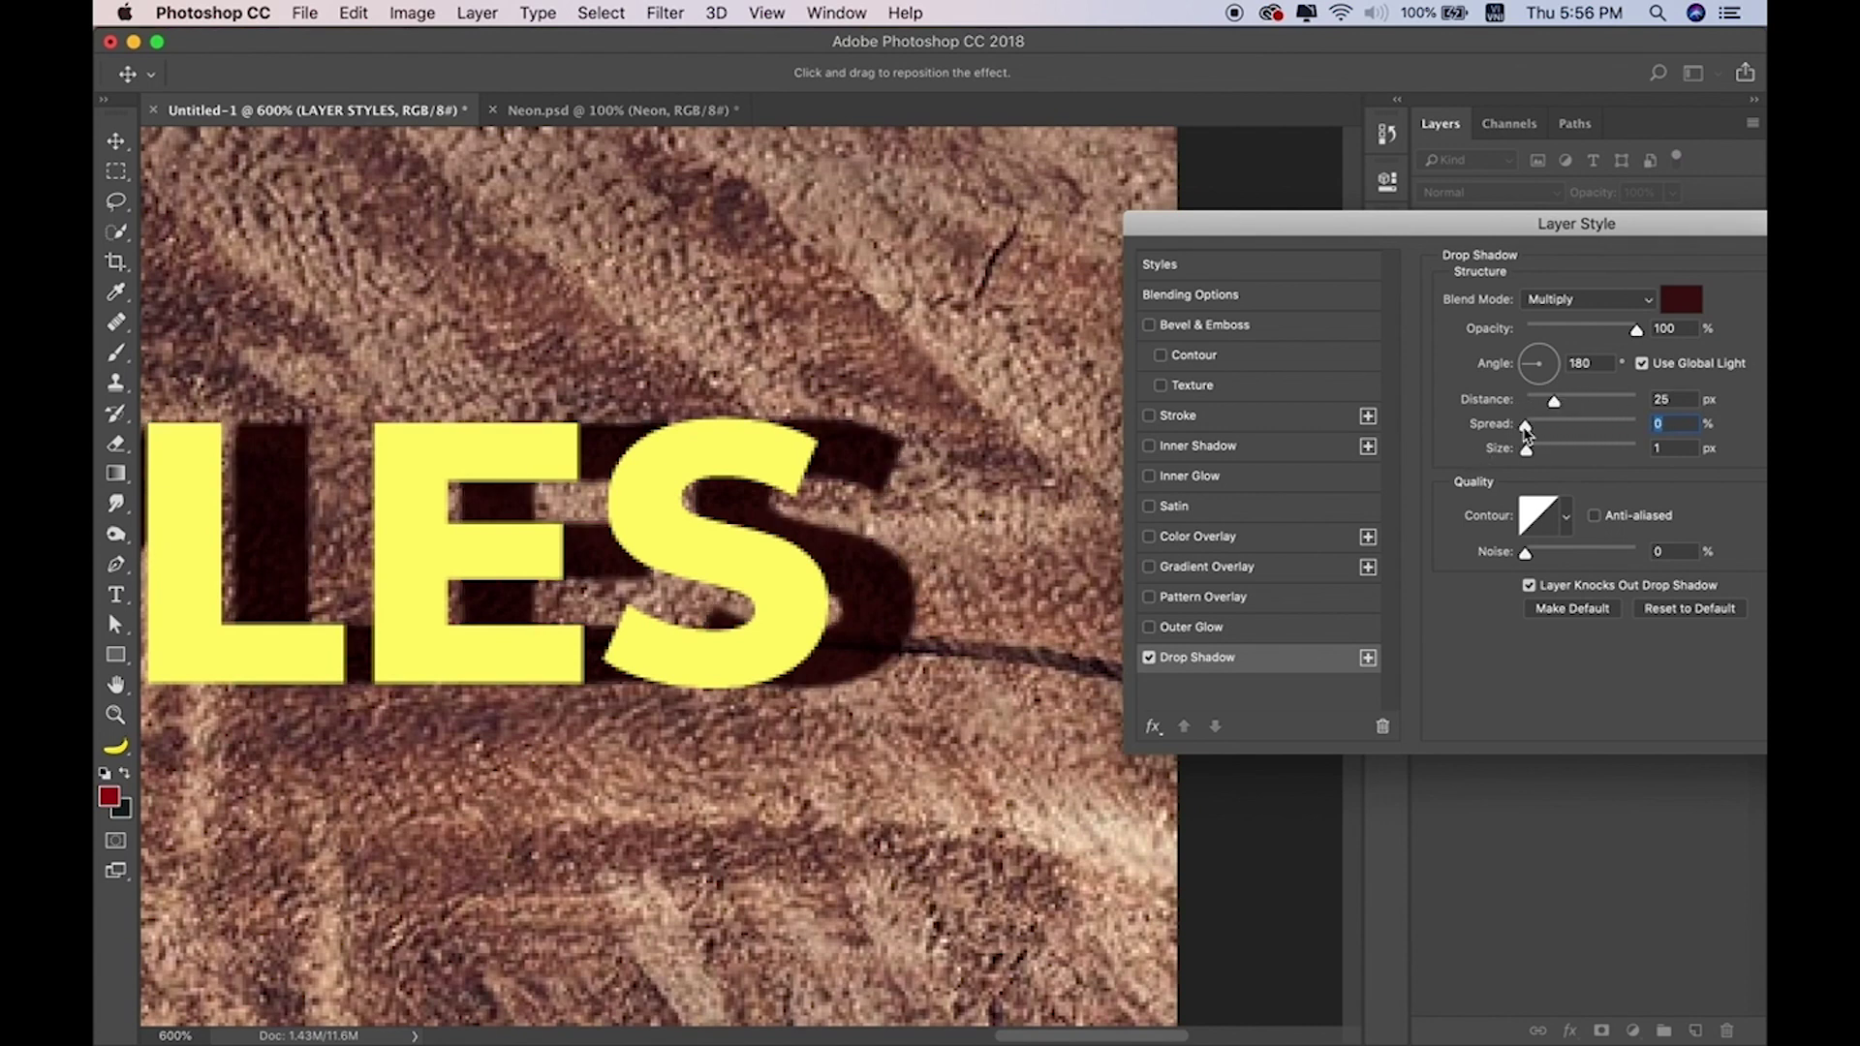
{"action": "mouse_move", "coordinate": [1545, 436]}
{"action": "left_mouse_down"}
{"action": "mouse_move", "coordinate": [1640, 427]}
{"action": "mouse_move", "coordinate": [1532, 451]}
{"action": "left_mouse_up"}
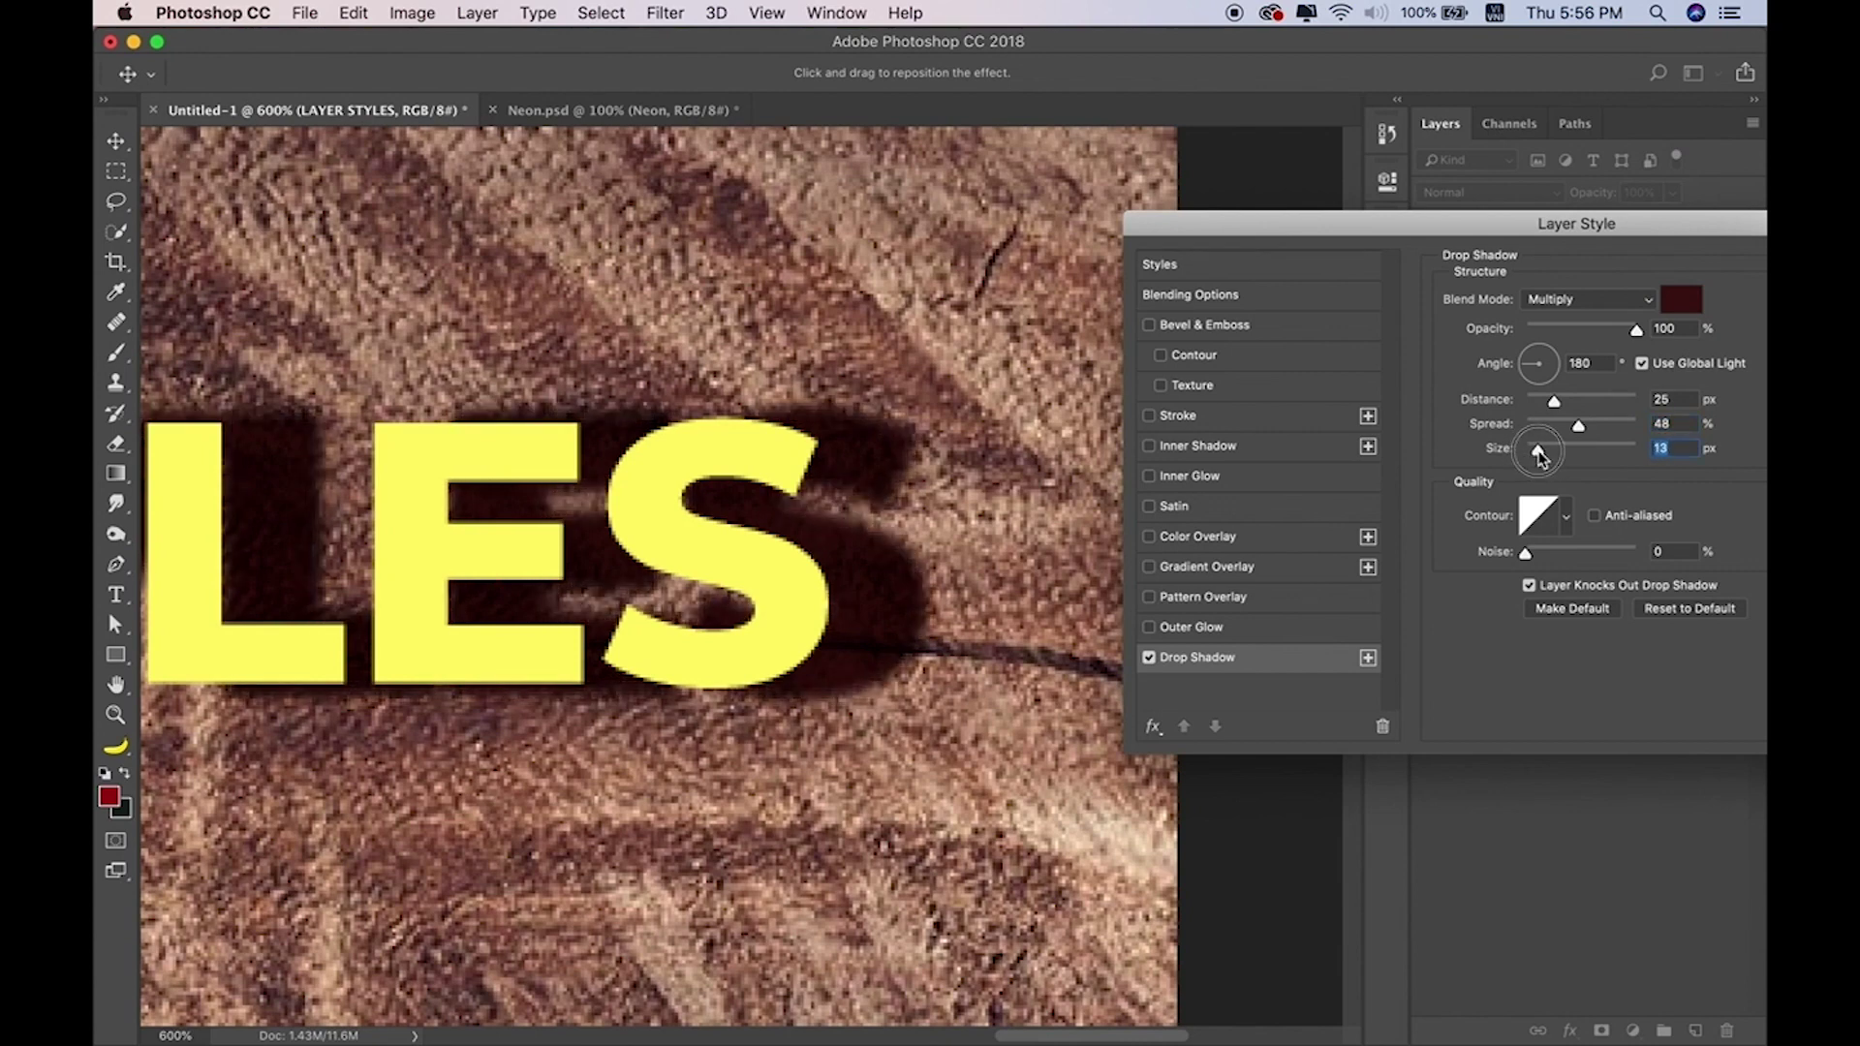
{"action": "left_click_drag", "start_coordinate": [1534, 452], "coordinate": [1548, 459]}
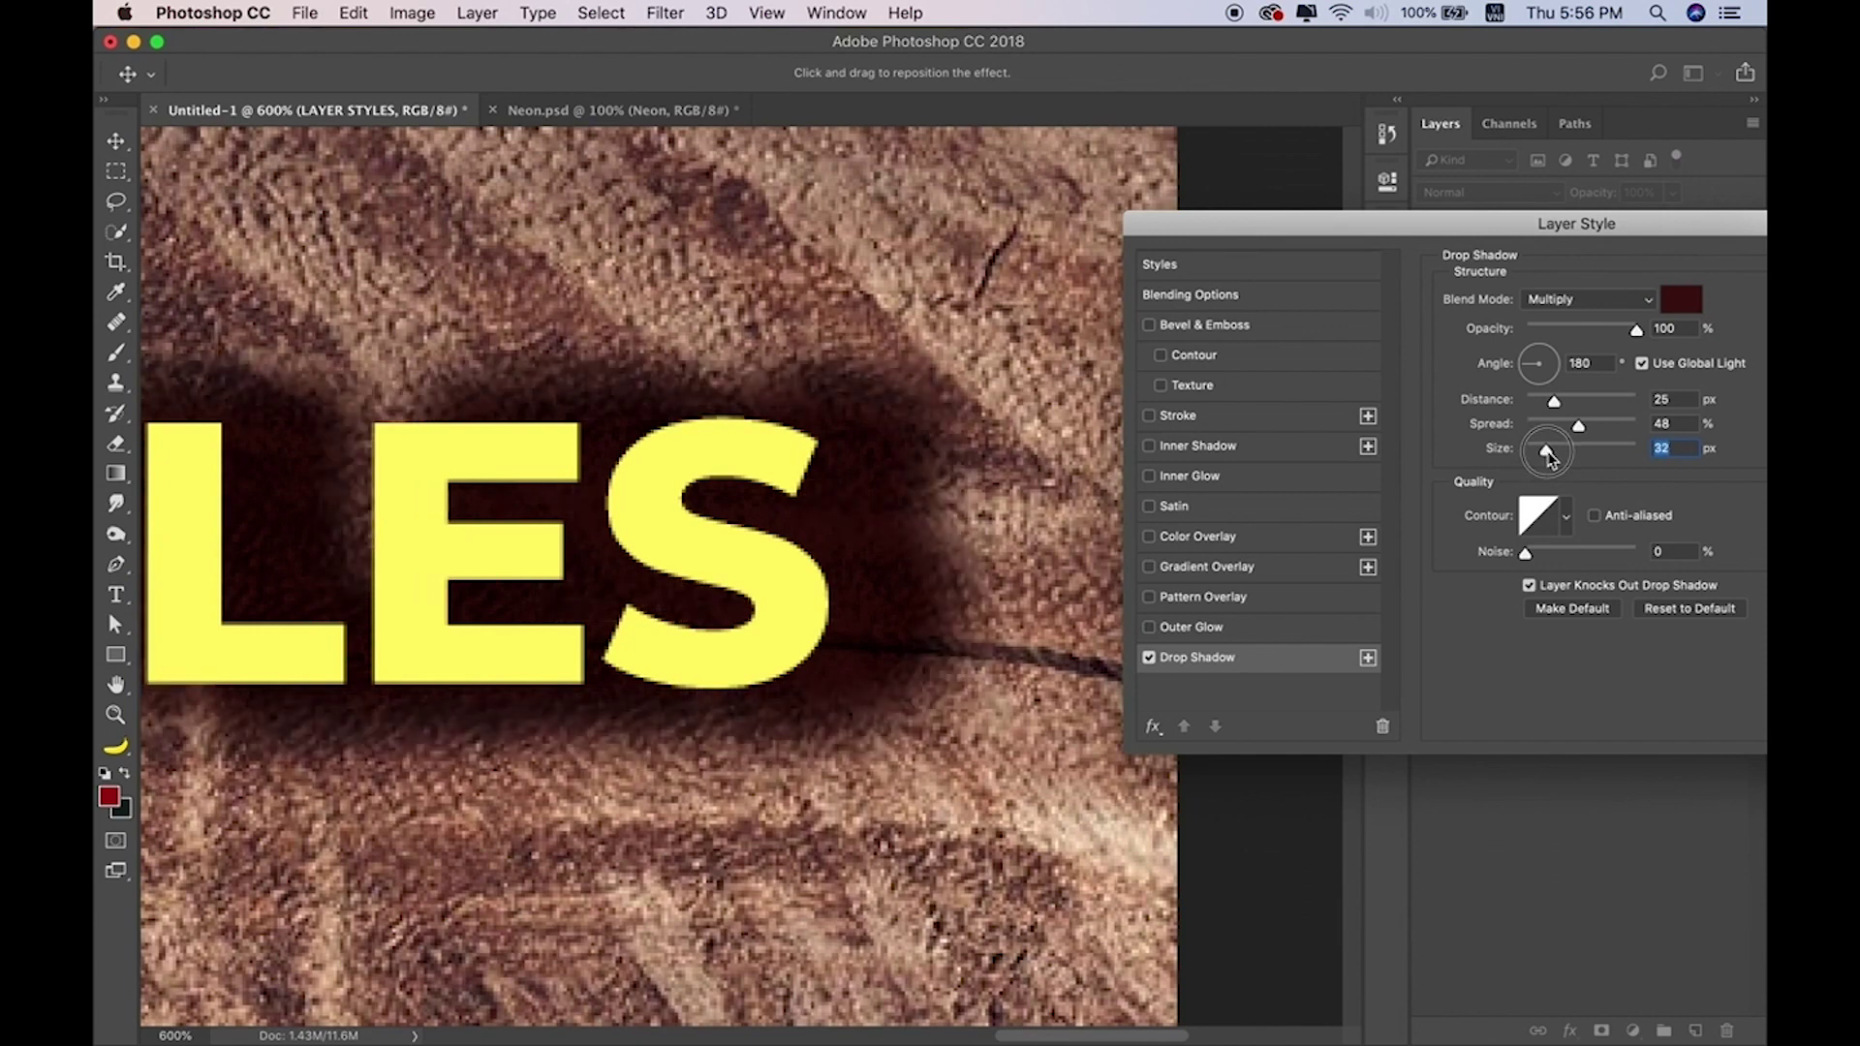
{"action": "left_click_drag", "start_coordinate": [1549, 459], "coordinate": [1524, 463]}
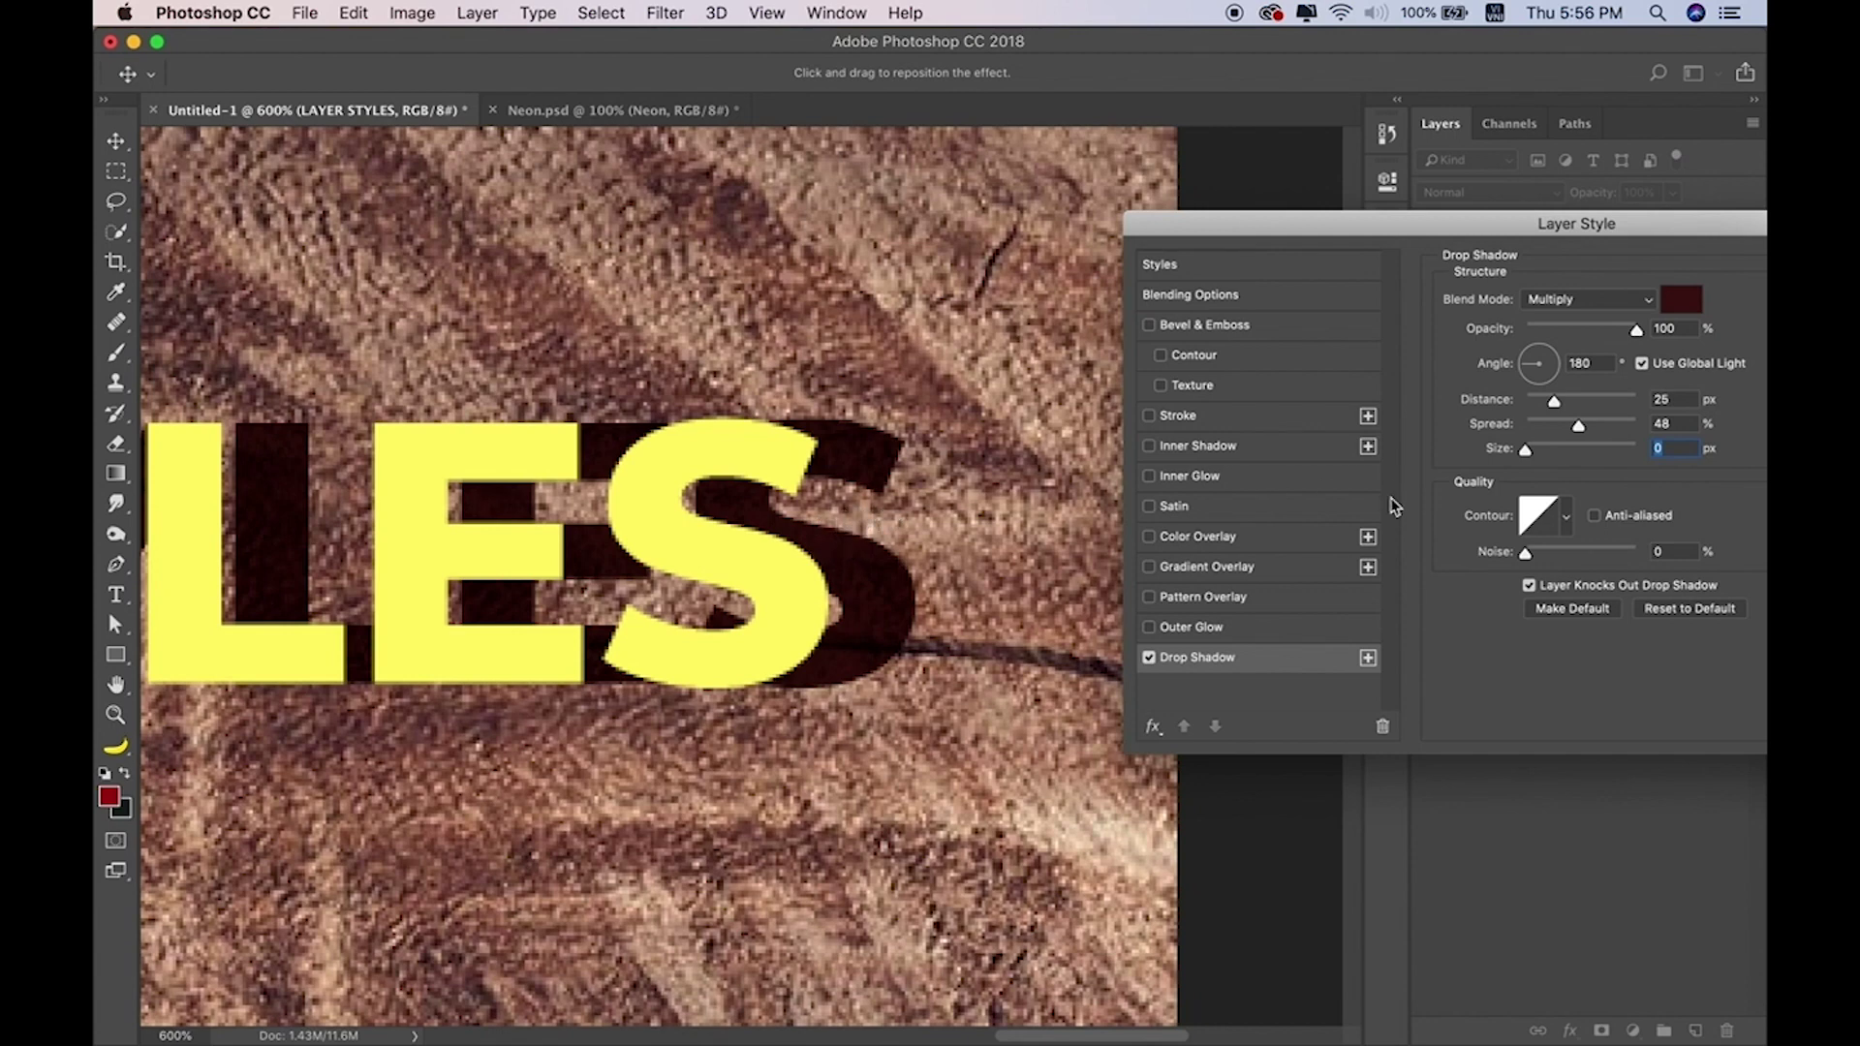
{"action": "left_click_drag", "start_coordinate": [1526, 451], "coordinate": [1539, 449]}
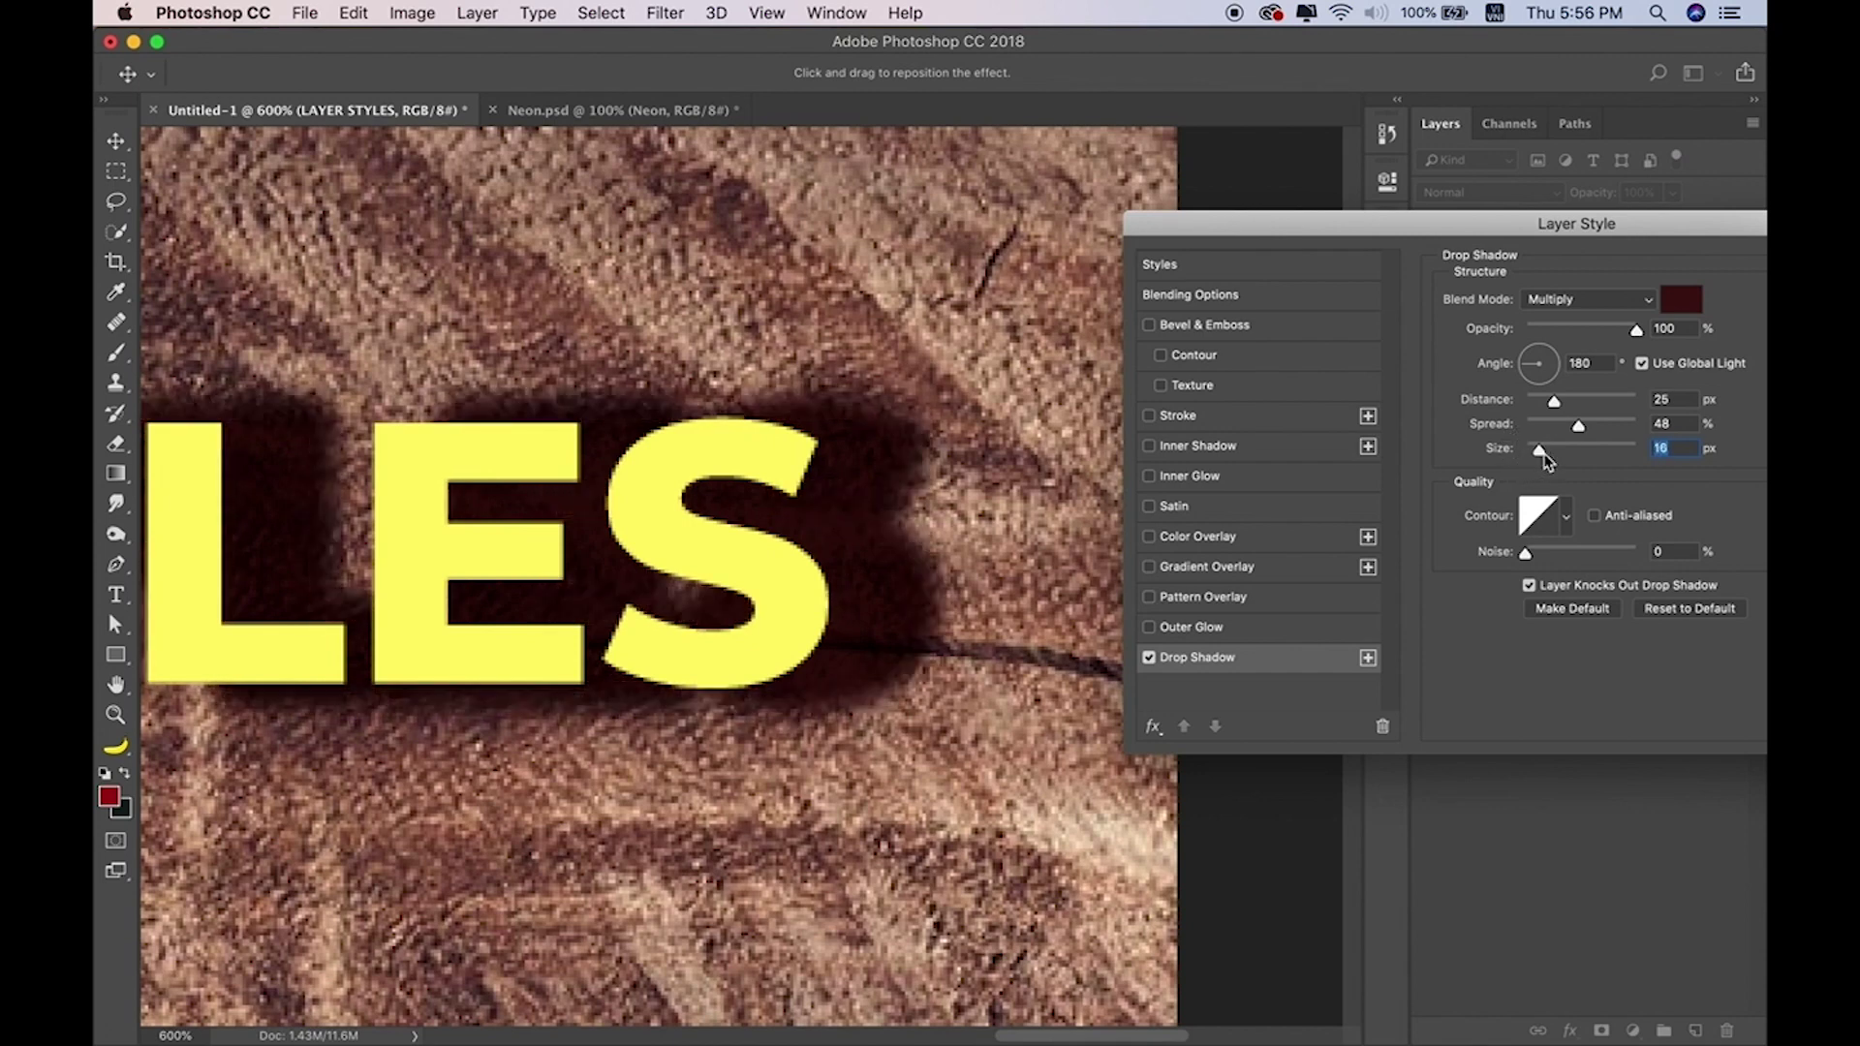
{"action": "left_click_drag", "start_coordinate": [1545, 461], "coordinate": [1529, 461]}
{"action": "mouse_move", "coordinate": [1620, 239]}
{"action": "left_mouse_down"}
{"action": "mouse_move", "coordinate": [1242, 236]}
{"action": "mouse_move", "coordinate": [1191, 254]}
{"action": "left_mouse_up"}
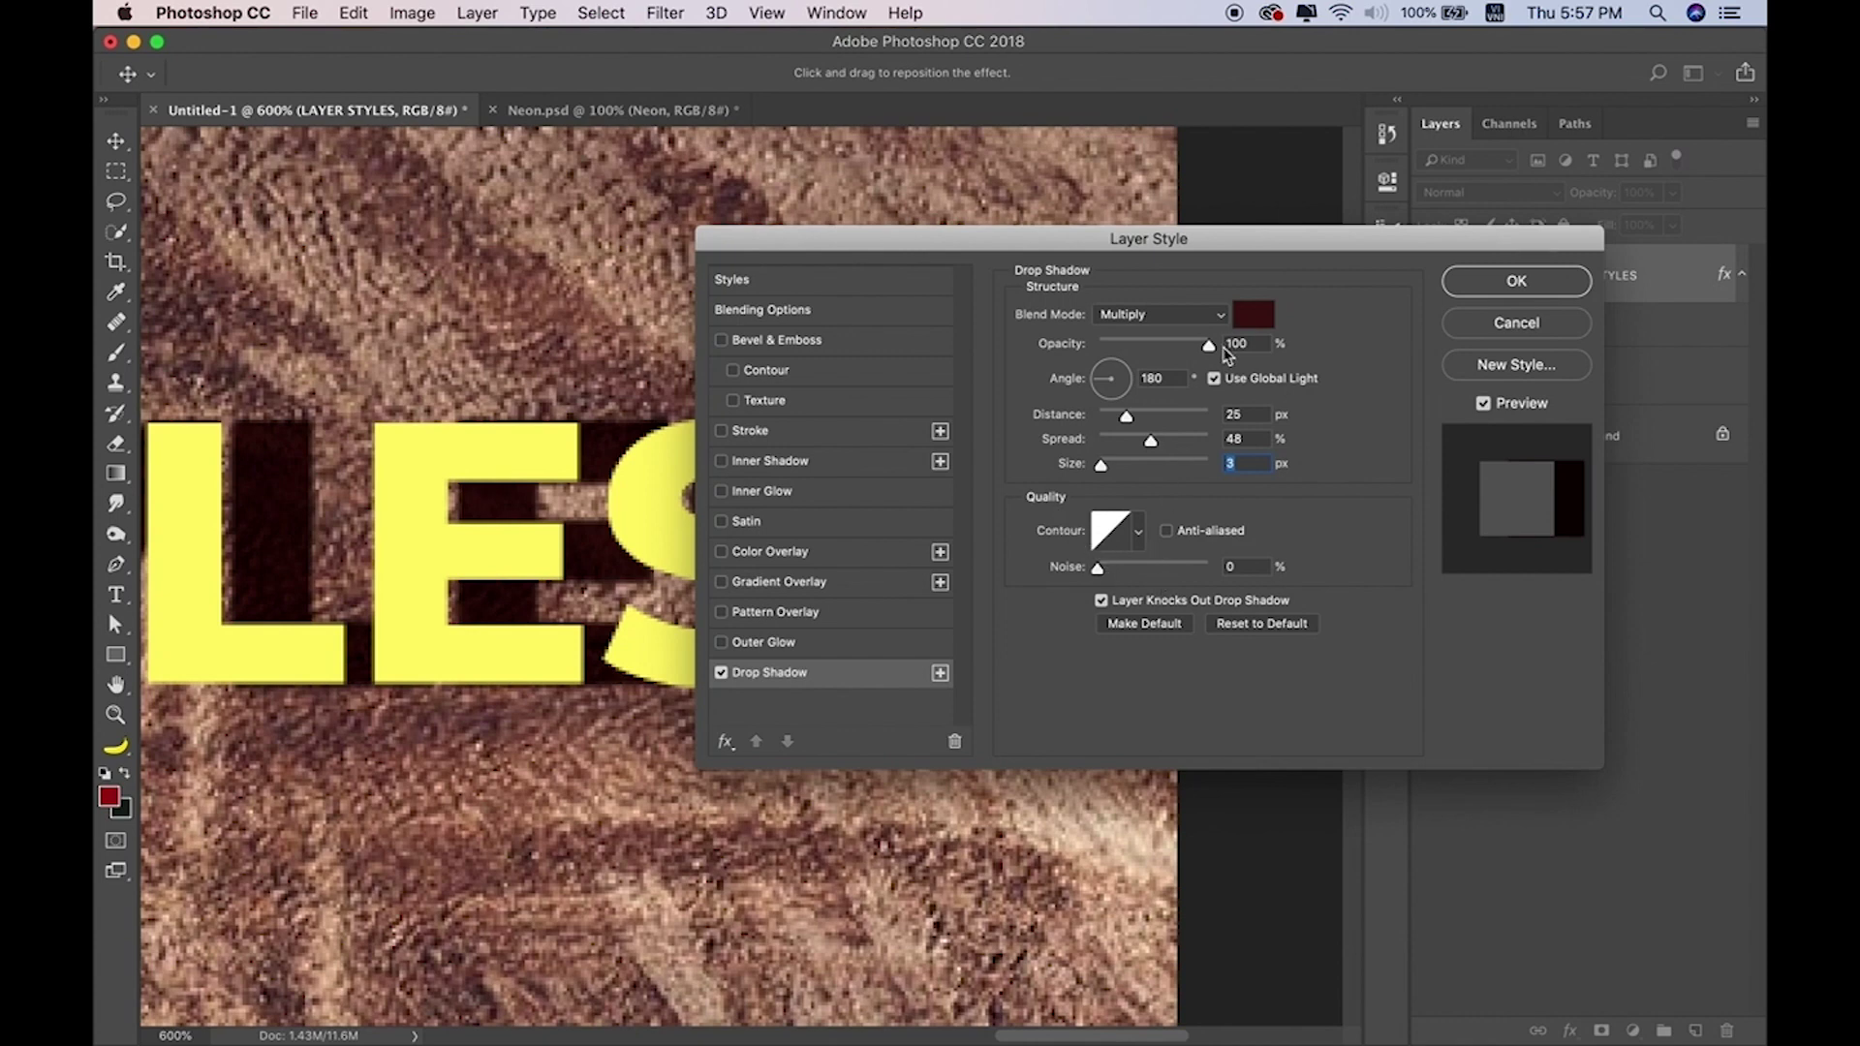
Set the drop shadow Noise to about 18%.
{"action": "left_click_drag", "start_coordinate": [1170, 250], "coordinate": [1327, 181]}
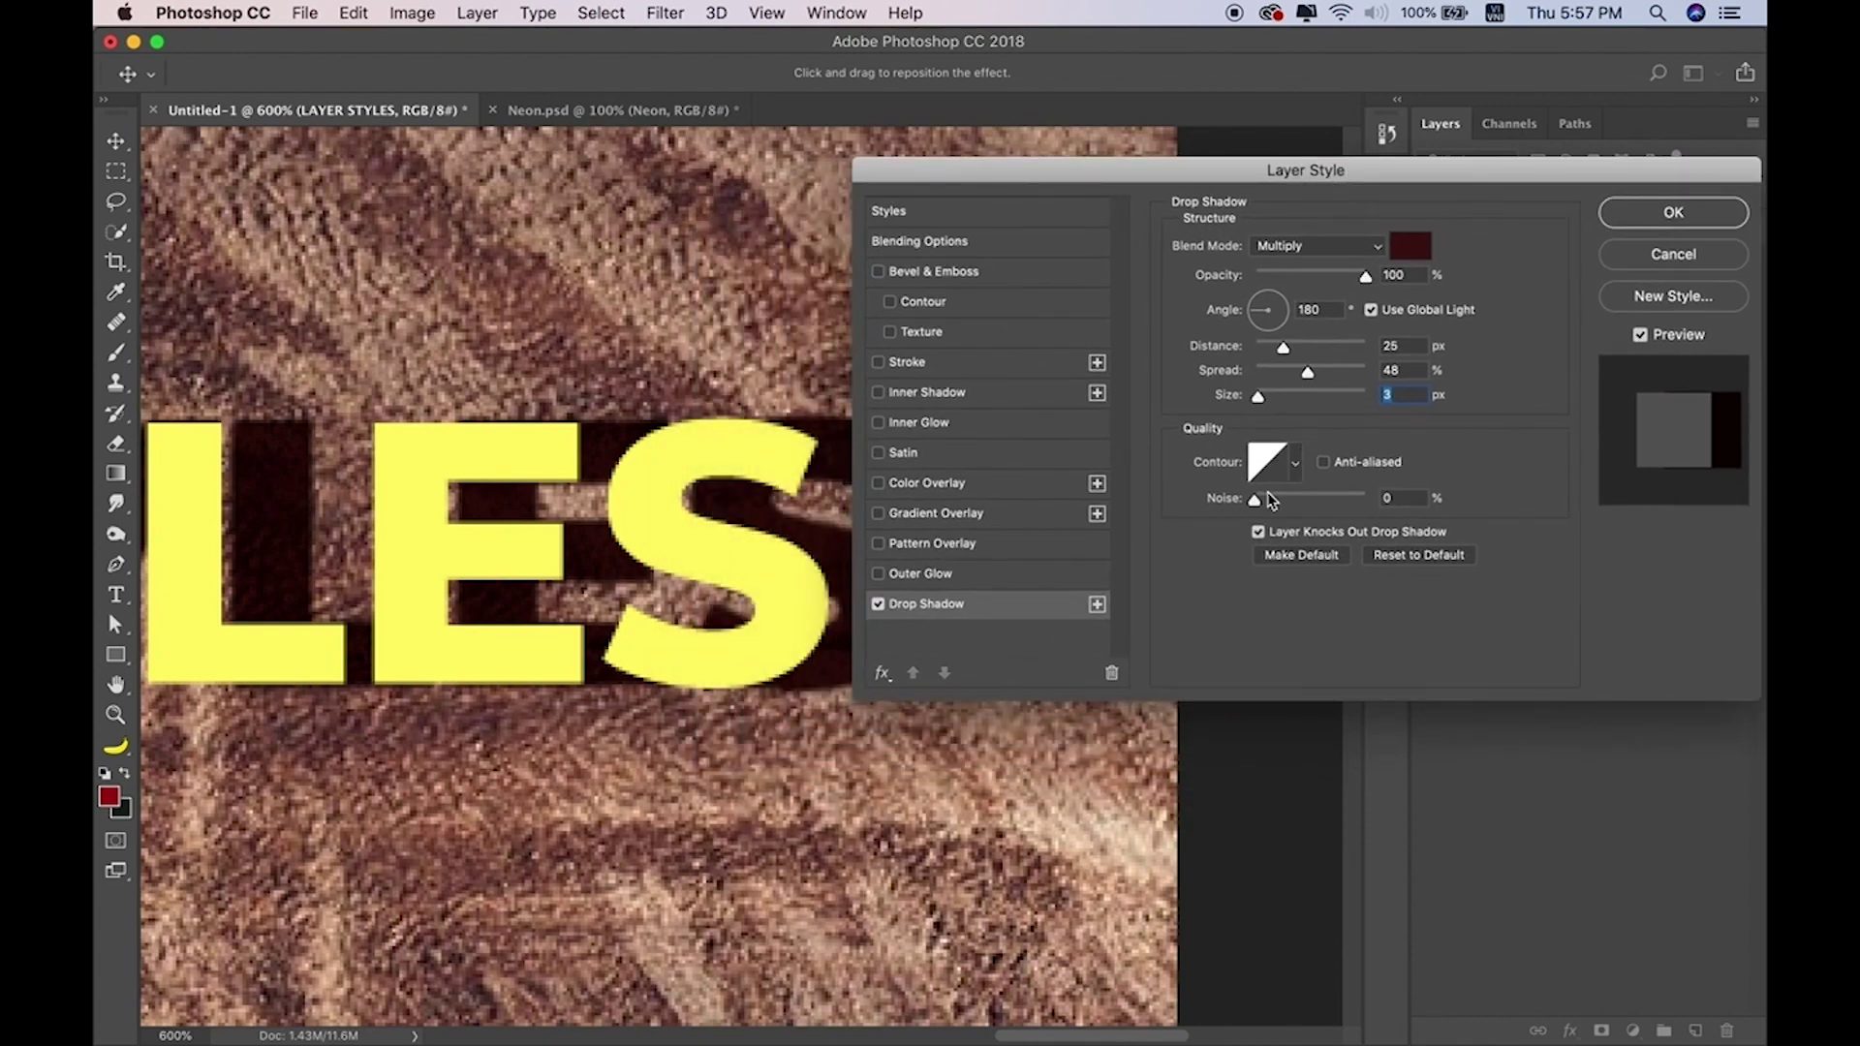
{"action": "left_click_drag", "start_coordinate": [1255, 500], "coordinate": [1288, 502]}
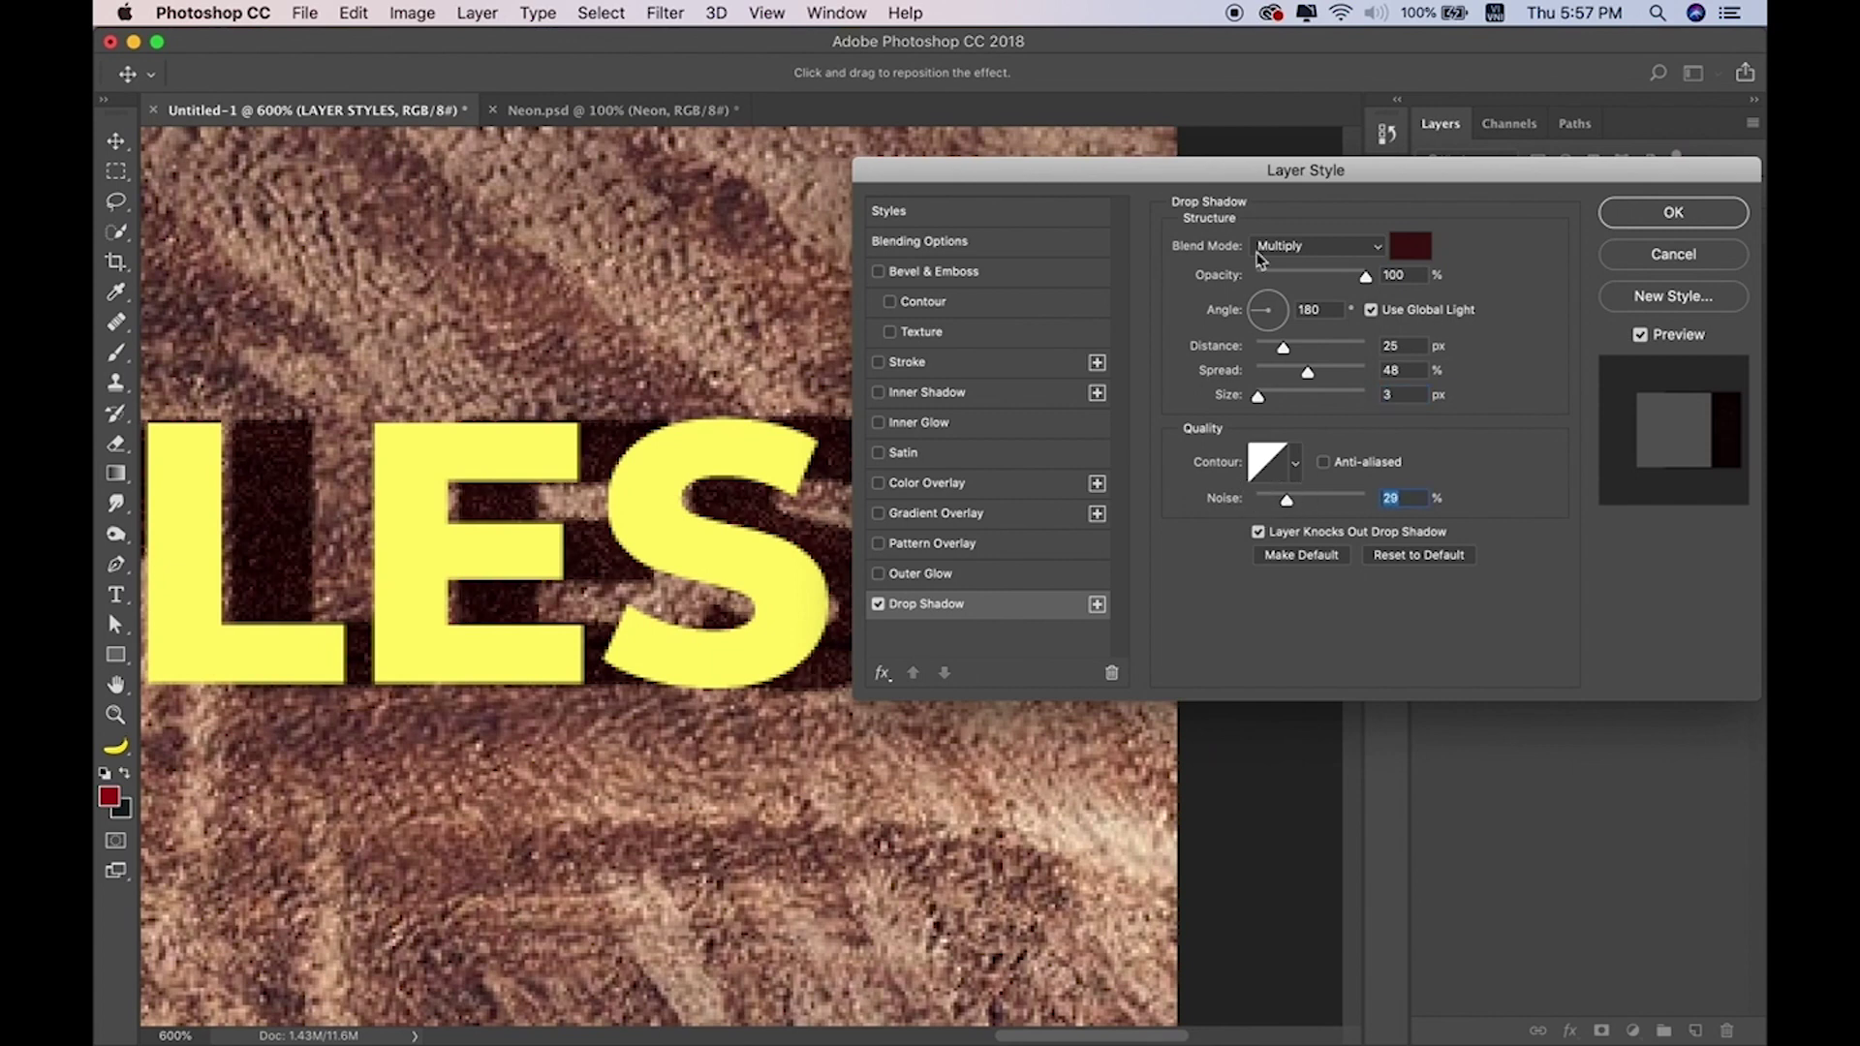
{"action": "left_click_drag", "start_coordinate": [1211, 171], "coordinate": [1408, 167]}
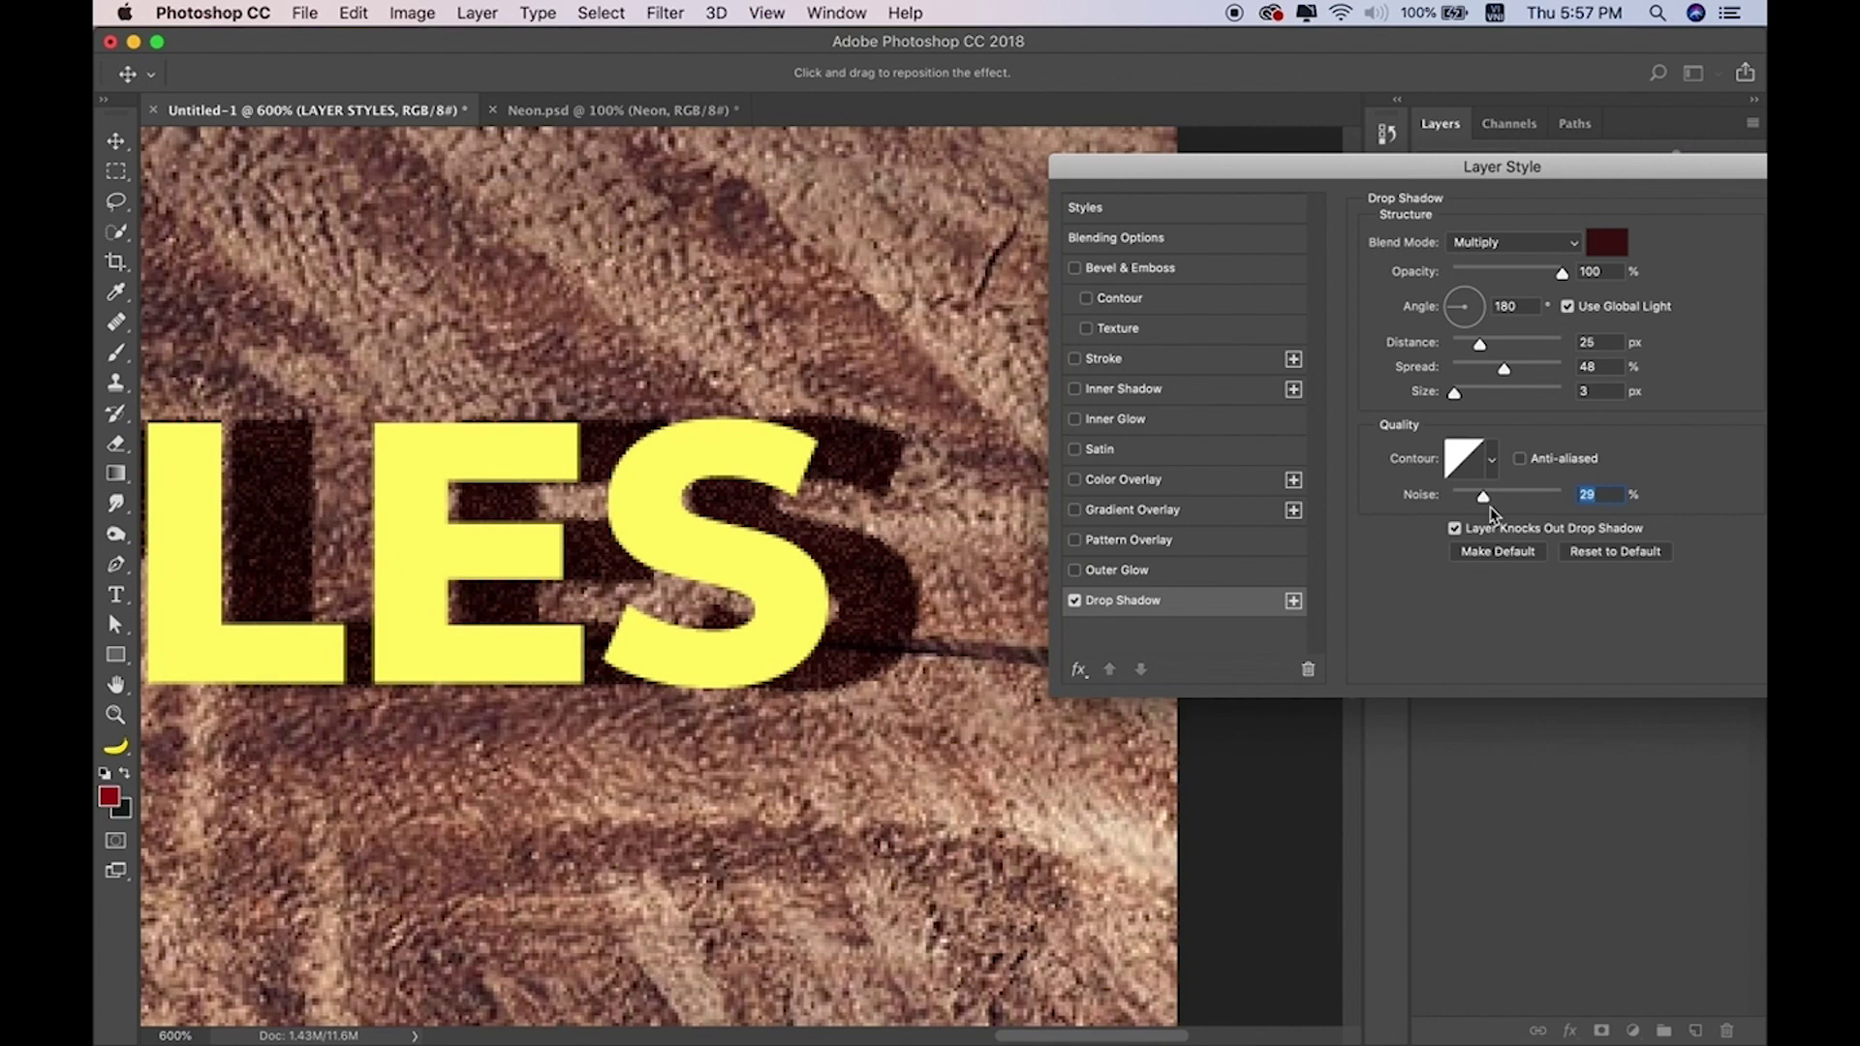
{"action": "left_click_drag", "start_coordinate": [1483, 496], "coordinate": [1468, 498]}
{"action": "left_click_drag", "start_coordinate": [1469, 500], "coordinate": [1448, 498]}
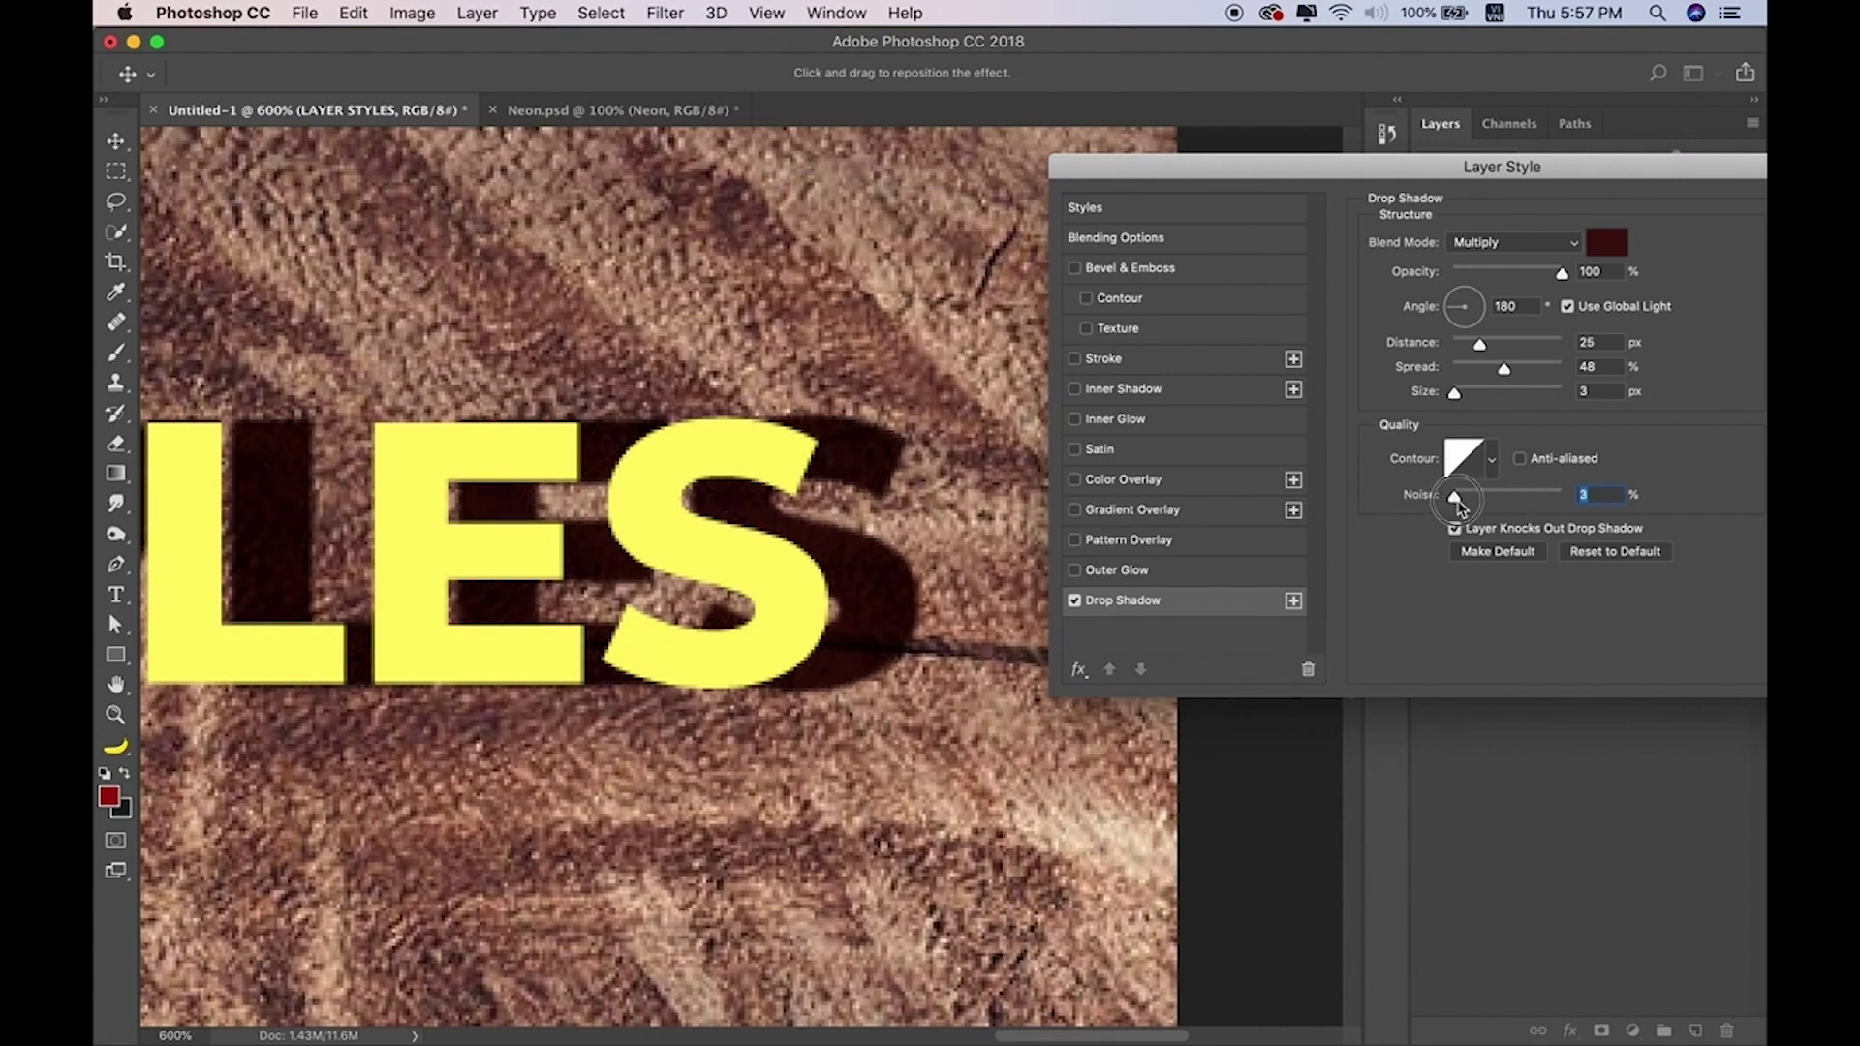
{"action": "left_click_drag", "start_coordinate": [1455, 502], "coordinate": [1473, 500]}
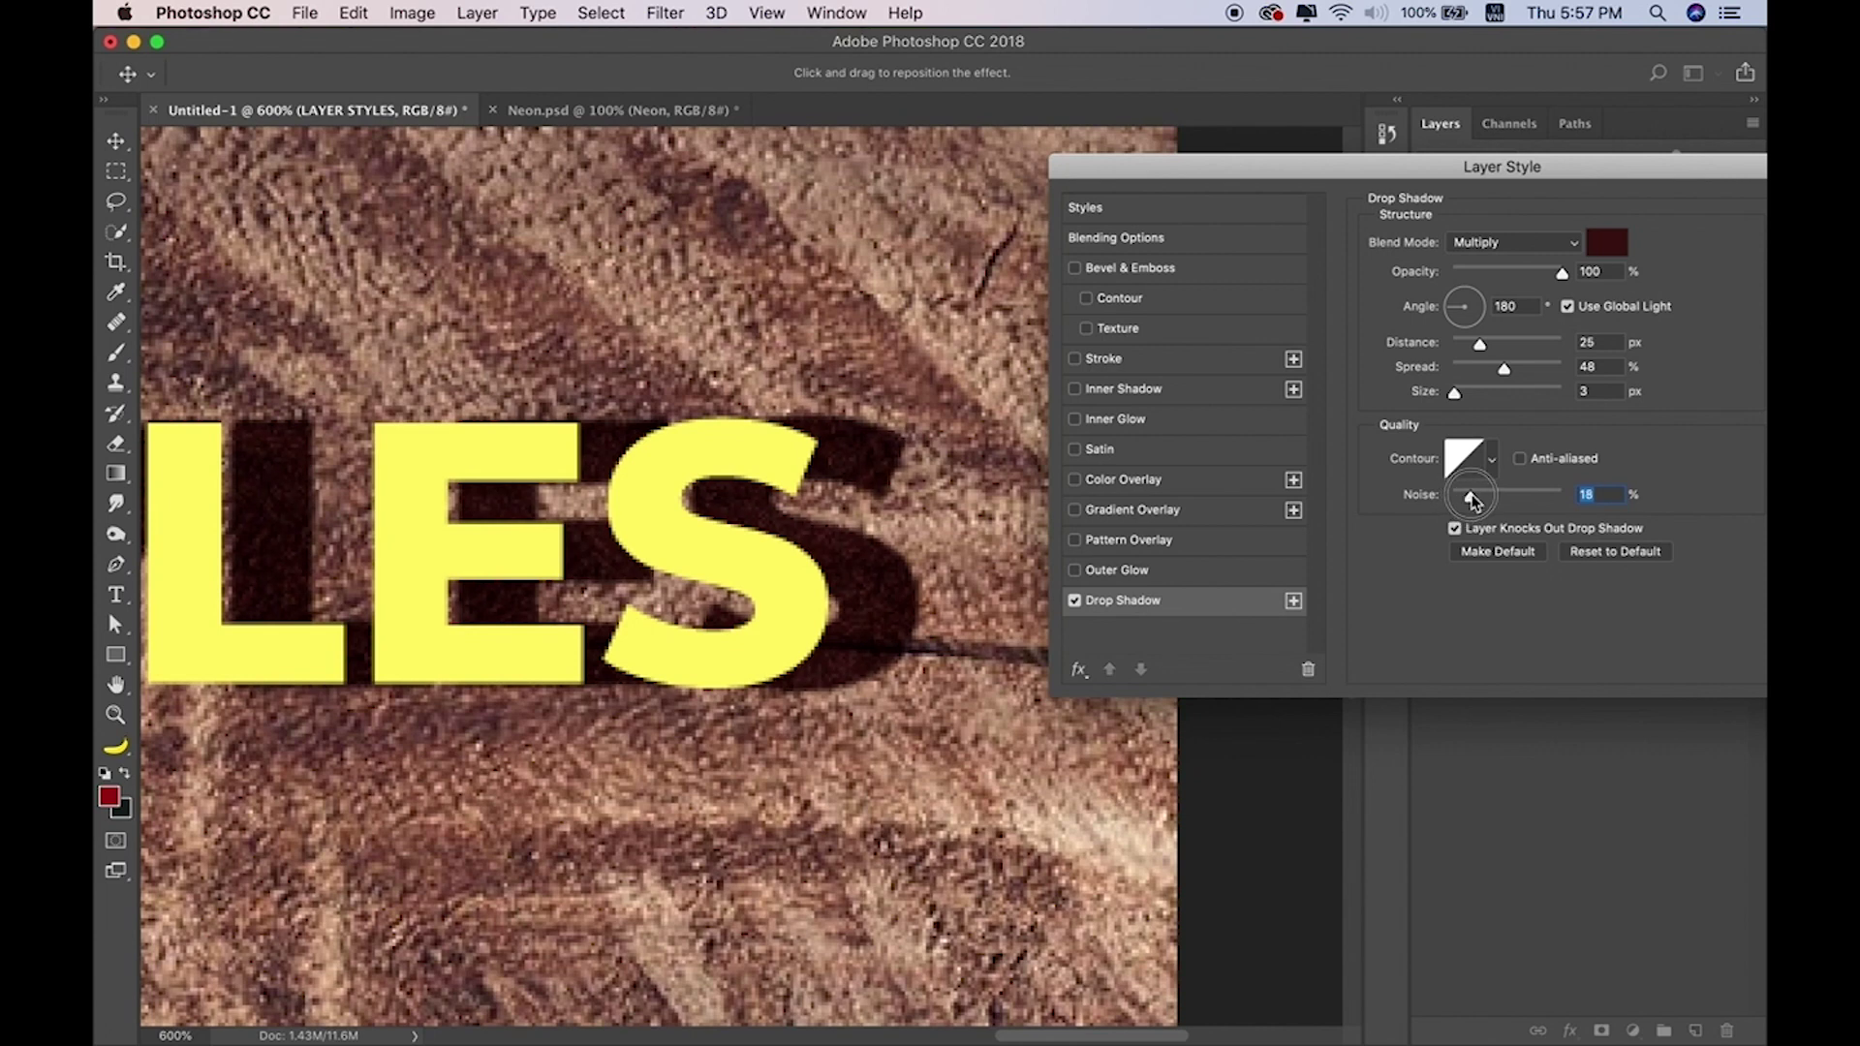
{"action": "left_click", "coordinate": [1493, 461]}
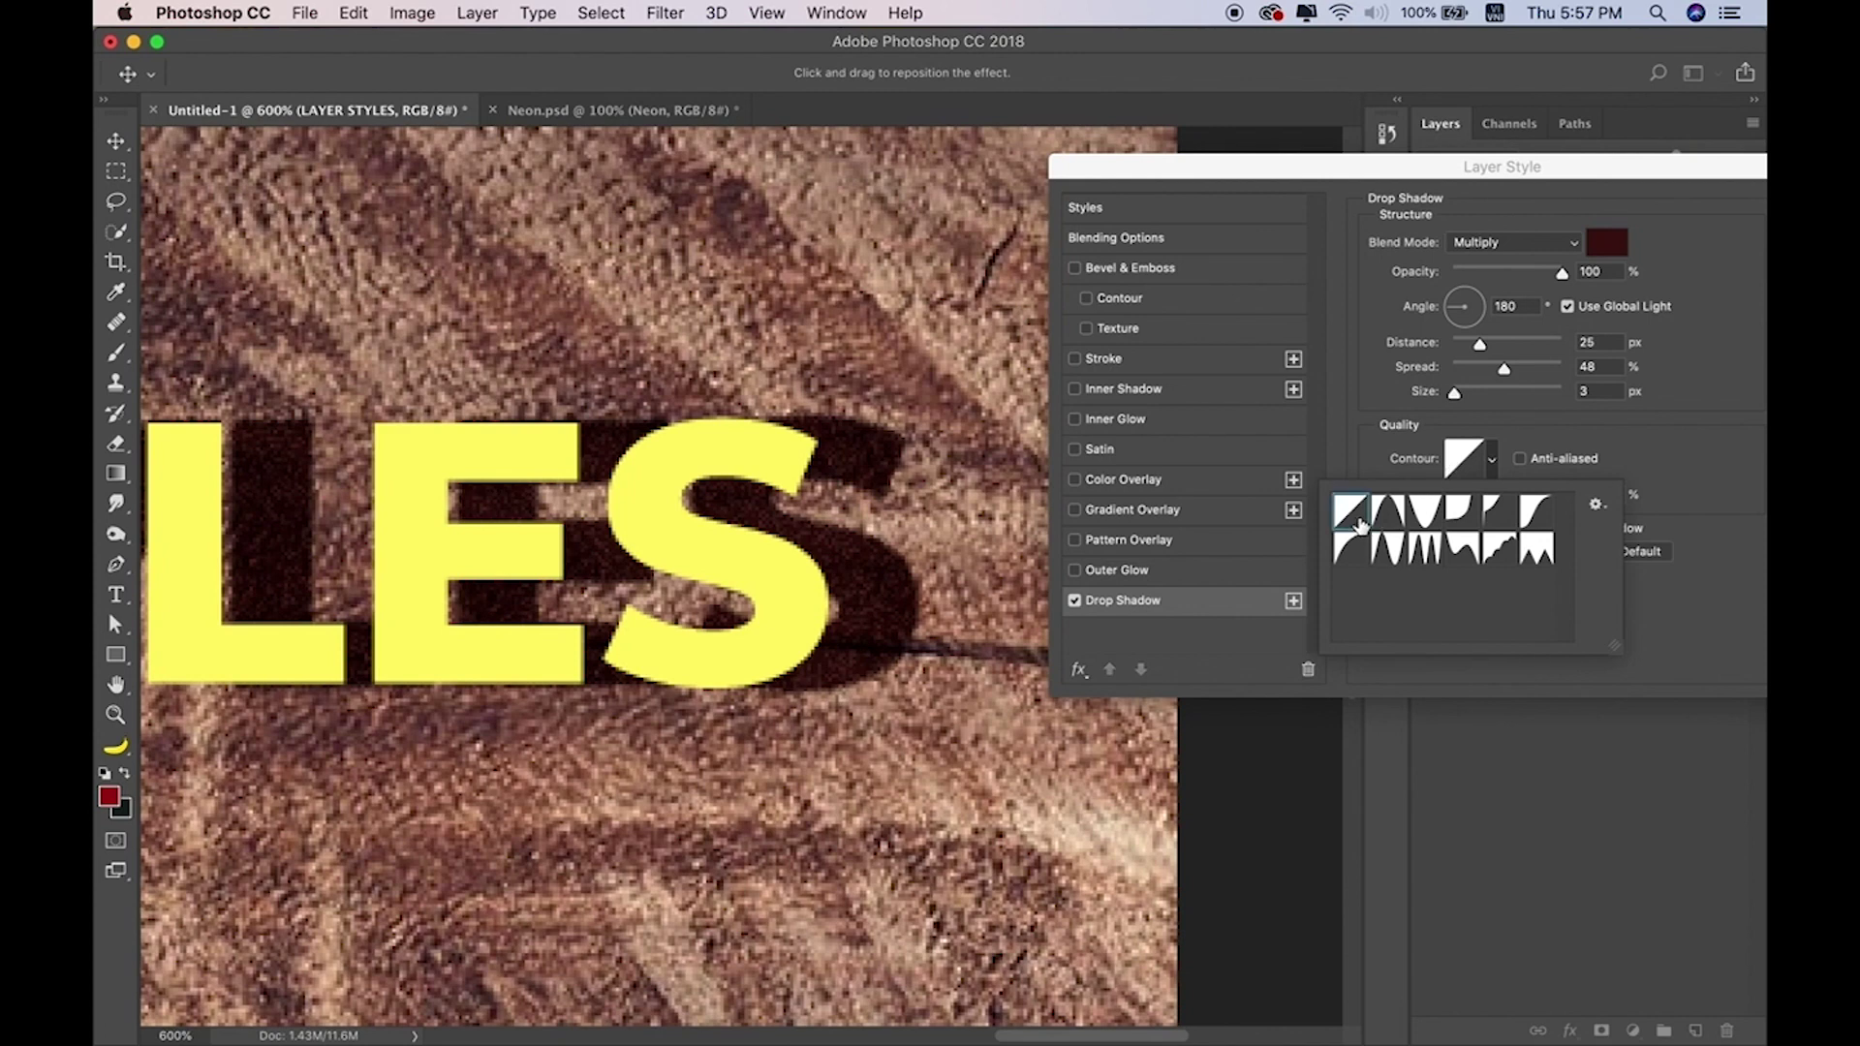
Try the Cone and sloped contour presets, then zoom out to show the word STYLES.
{"action": "left_click", "coordinate": [1390, 524]}
{"action": "left_click", "coordinate": [1451, 528]}
{"action": "left_click", "coordinate": [1473, 555]}
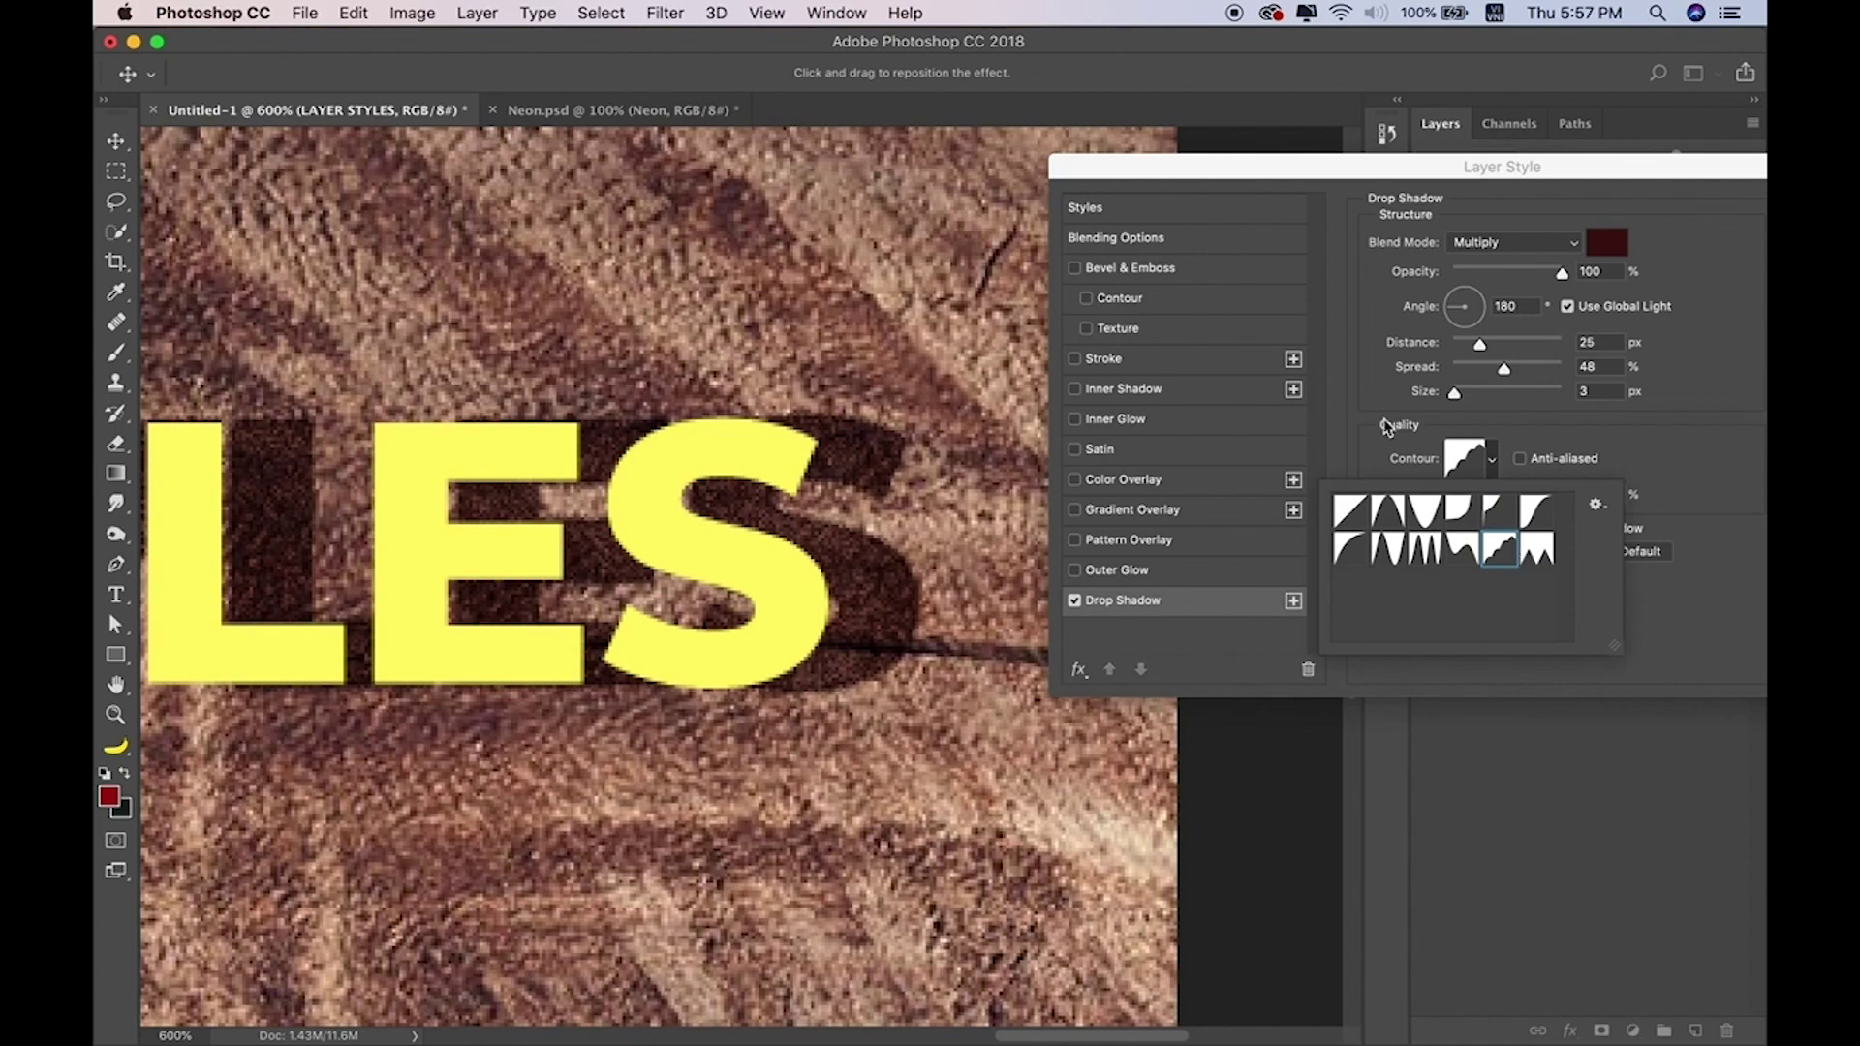
{"action": "left_click", "coordinate": [1359, 424]}
{"action": "key", "text": "super+minus"}
{"action": "key", "text": "super+minus"}
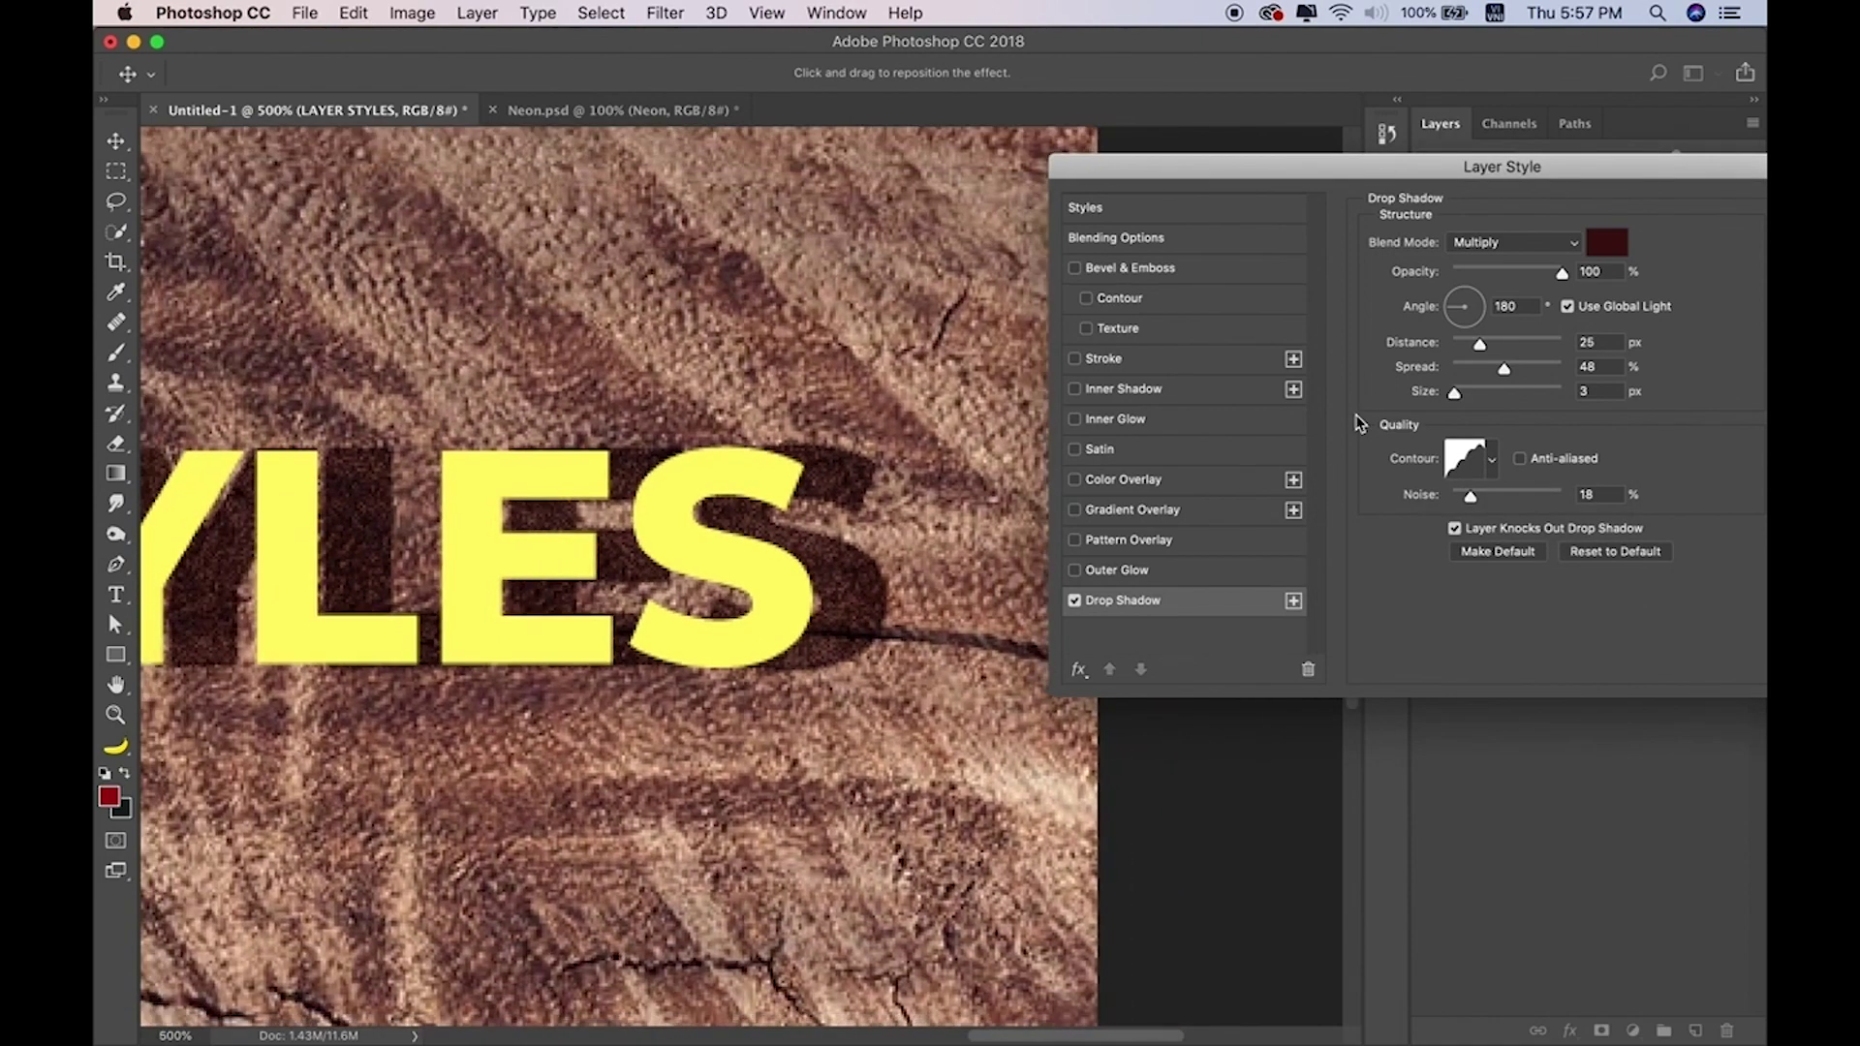
{"action": "key", "text": "super+minus"}
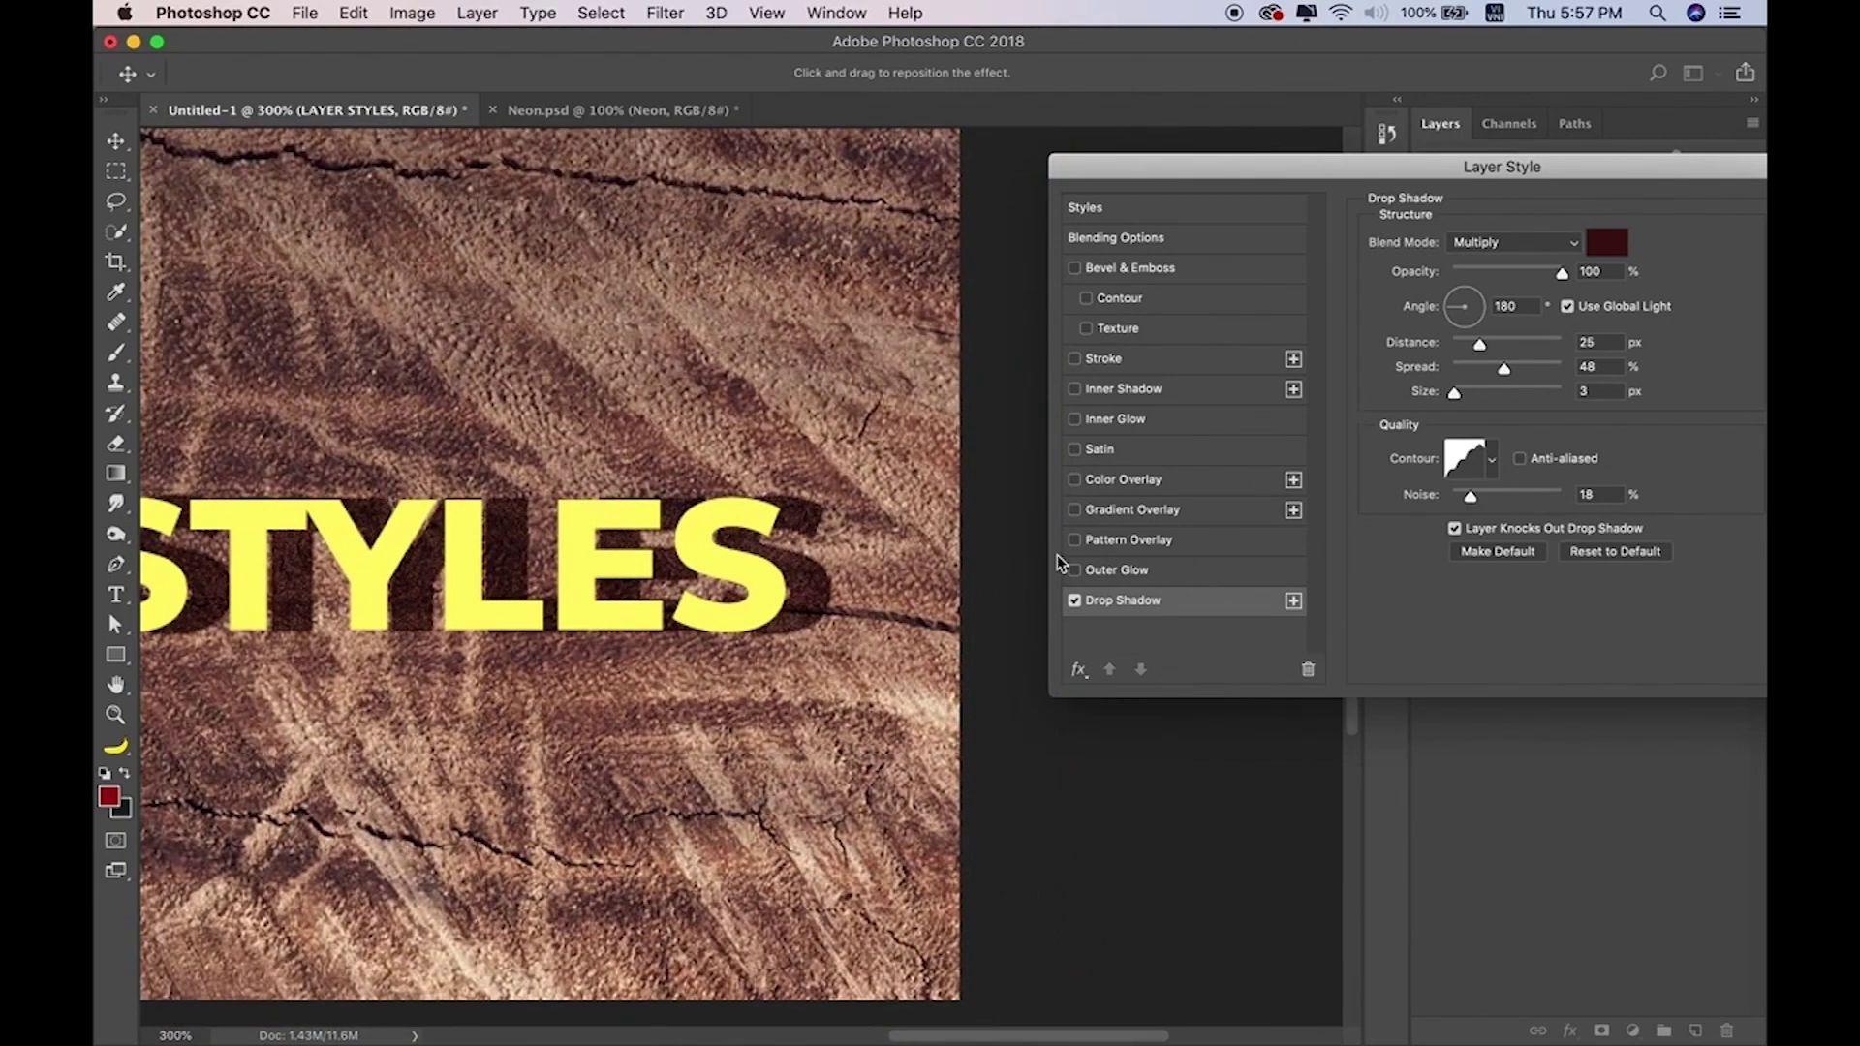
{"action": "left_click_drag", "start_coordinate": [567, 612], "coordinate": [742, 602]}
Compare comb-shaped, V-shaped and outlining contour presets on the shadow.
{"action": "left_click", "coordinate": [1497, 463]}
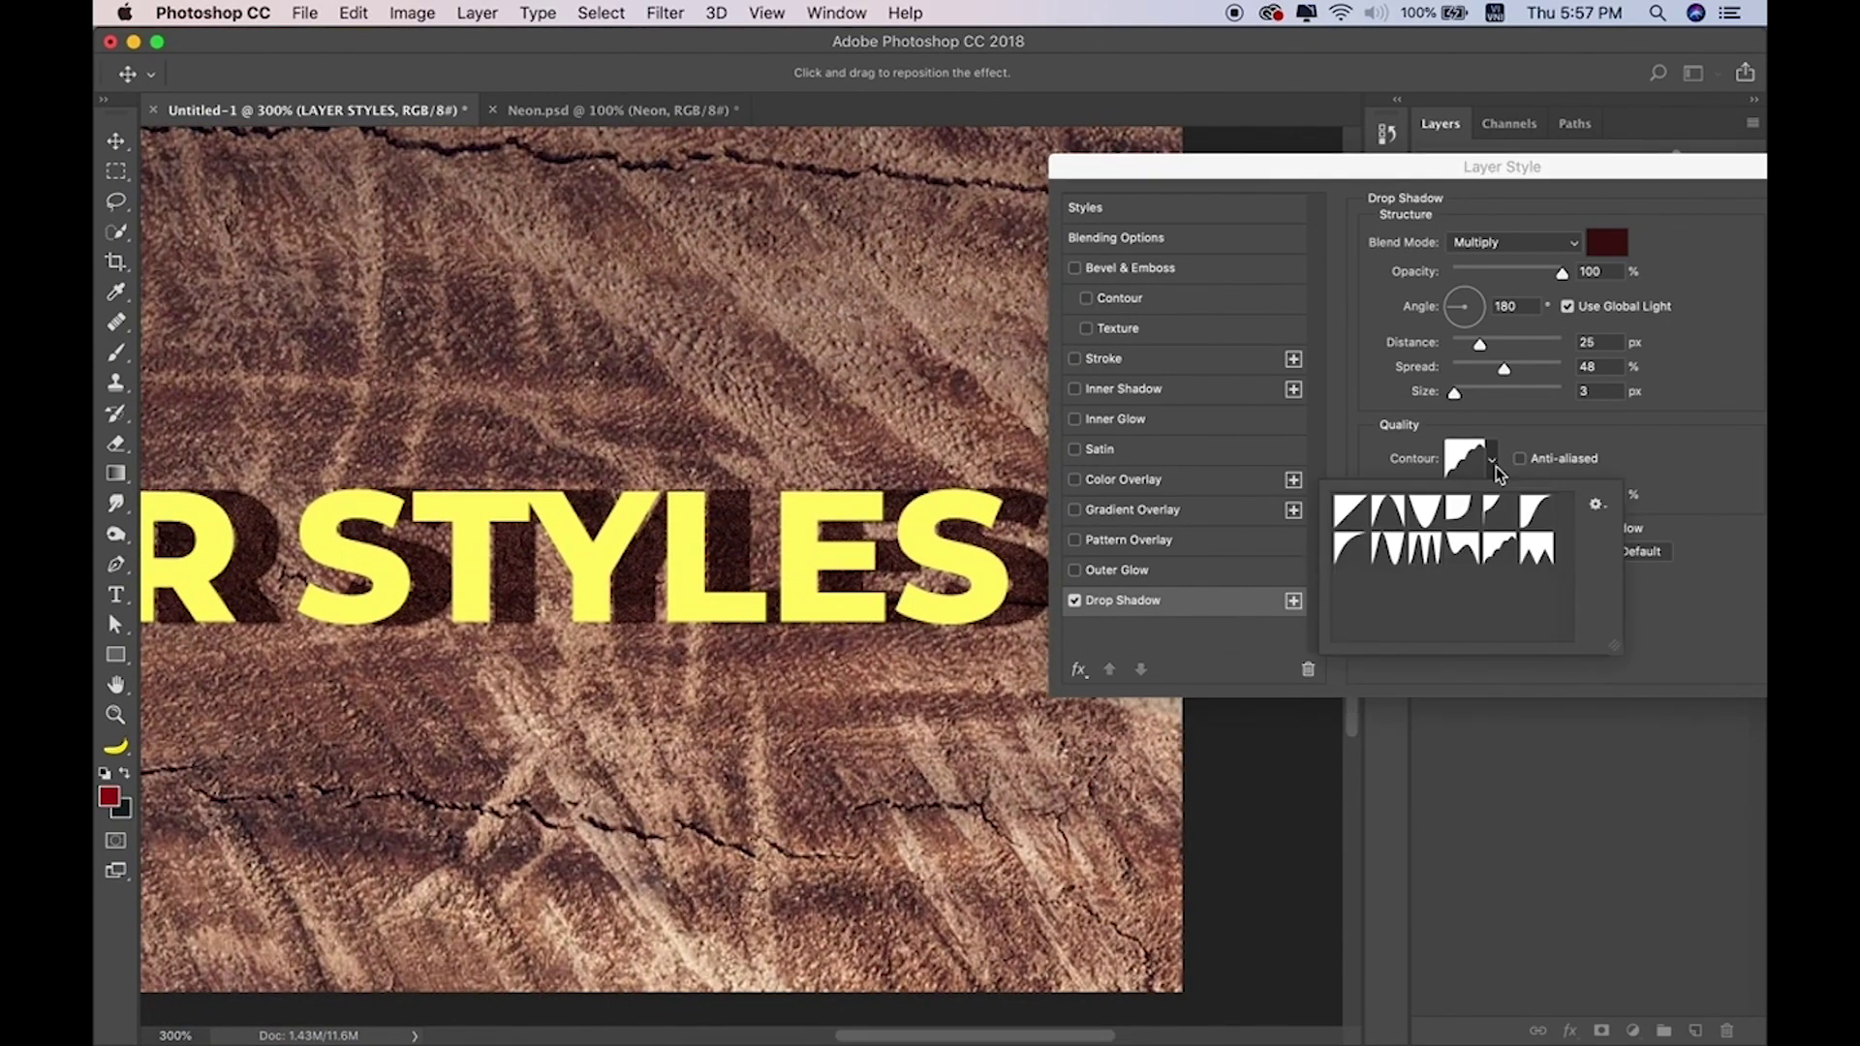
{"action": "left_click", "coordinate": [1543, 556]}
{"action": "left_click", "coordinate": [1461, 548]}
{"action": "left_click", "coordinate": [1428, 513]}
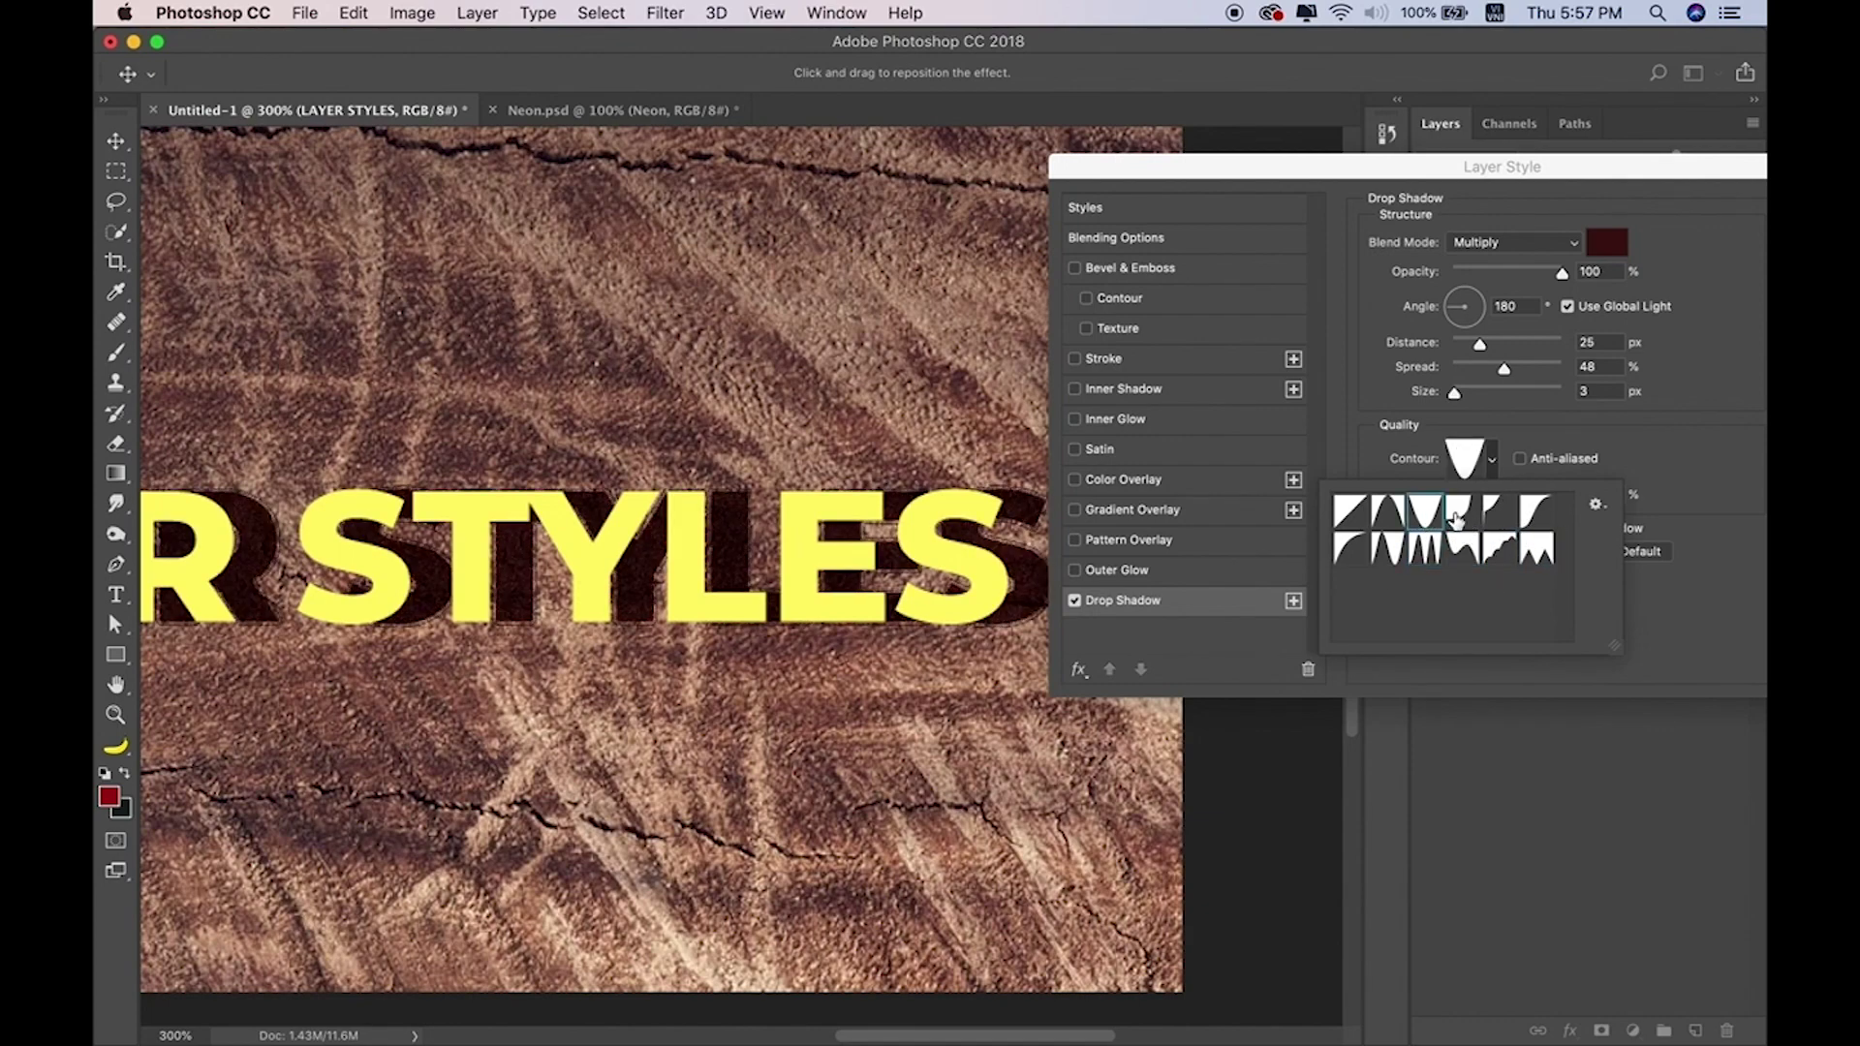
{"action": "left_click", "coordinate": [1397, 519]}
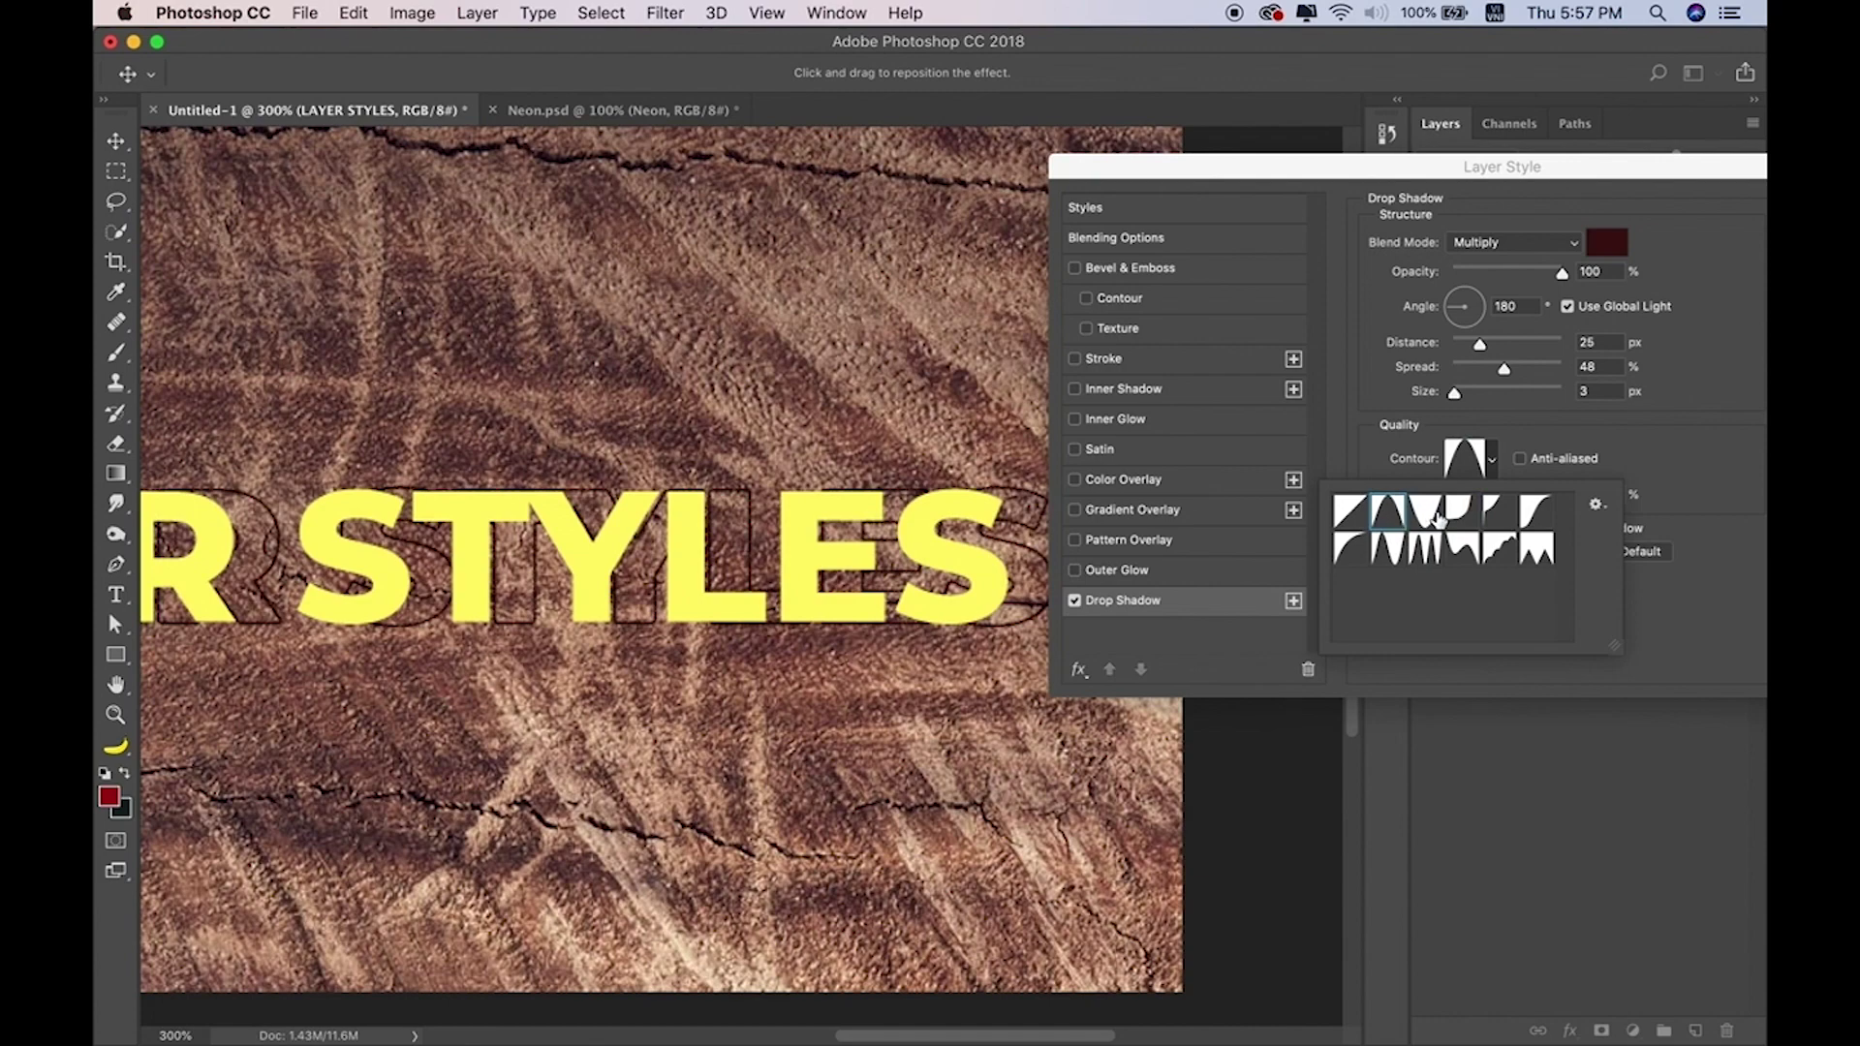
{"action": "left_click", "coordinate": [1426, 514]}
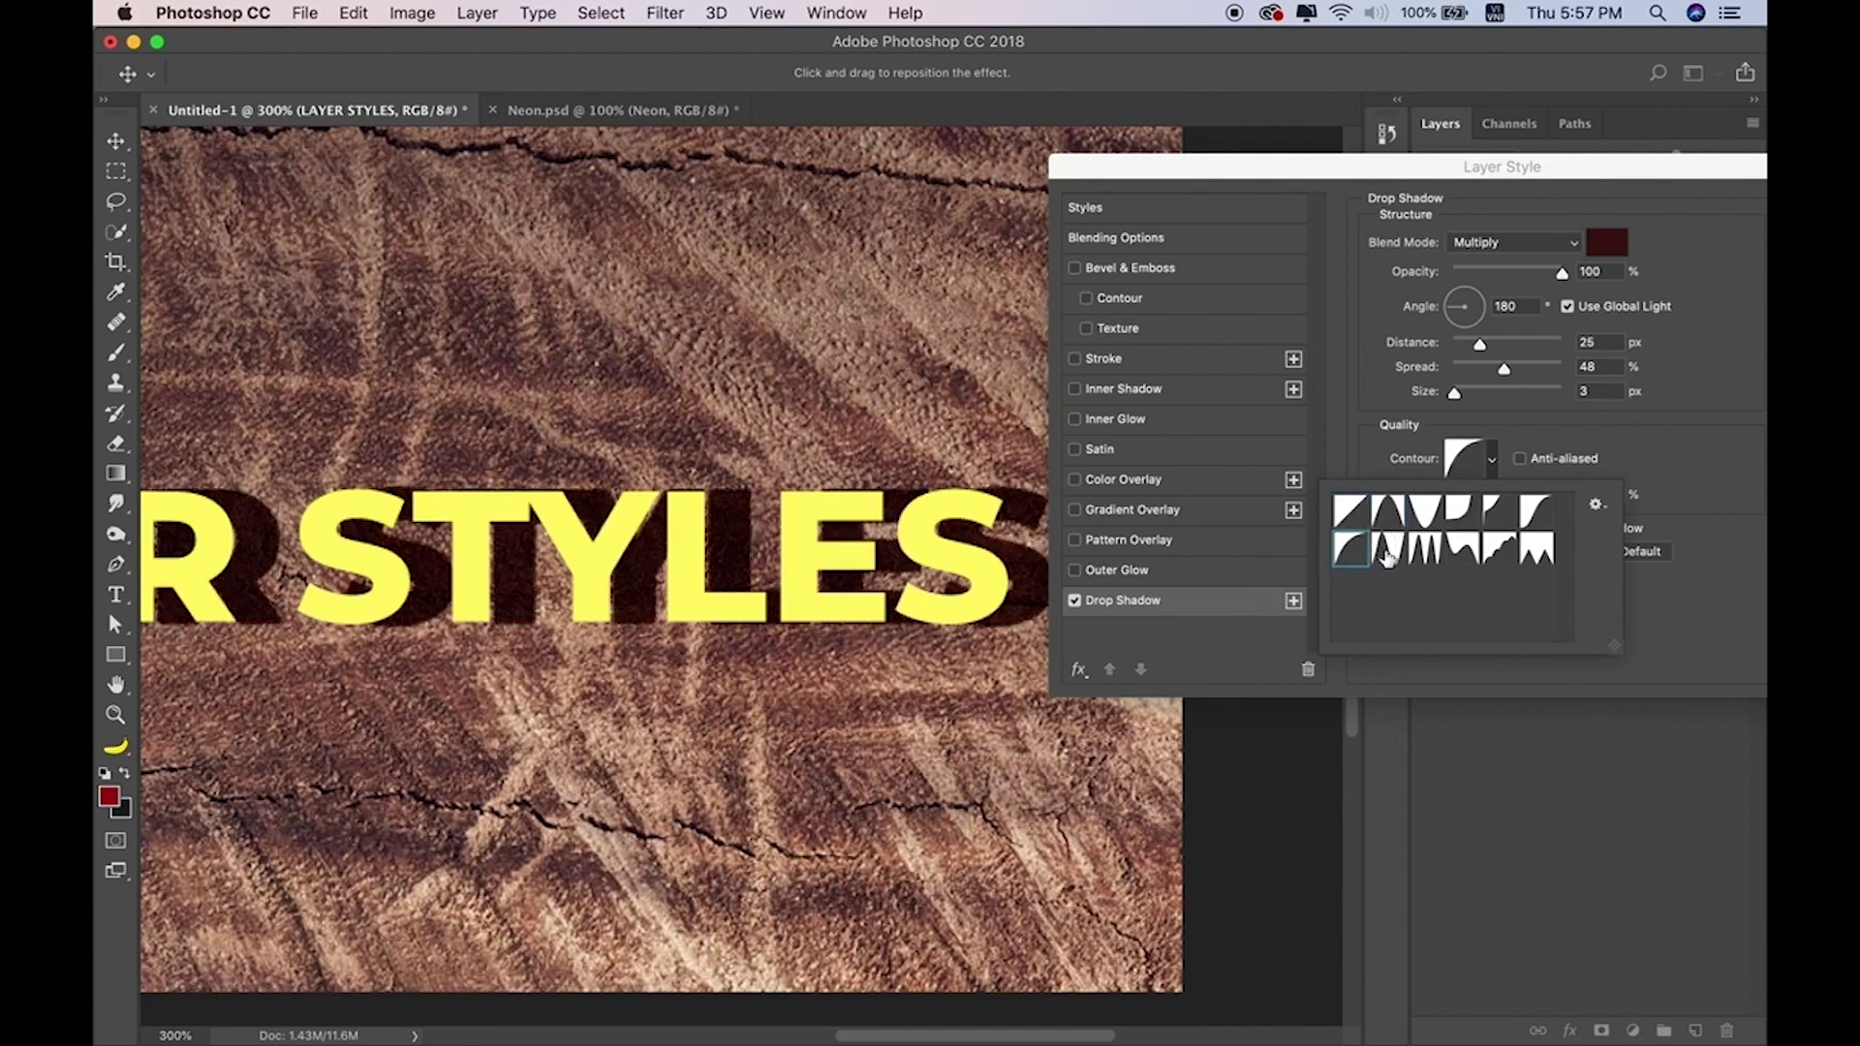
{"action": "left_click", "coordinate": [1458, 512]}
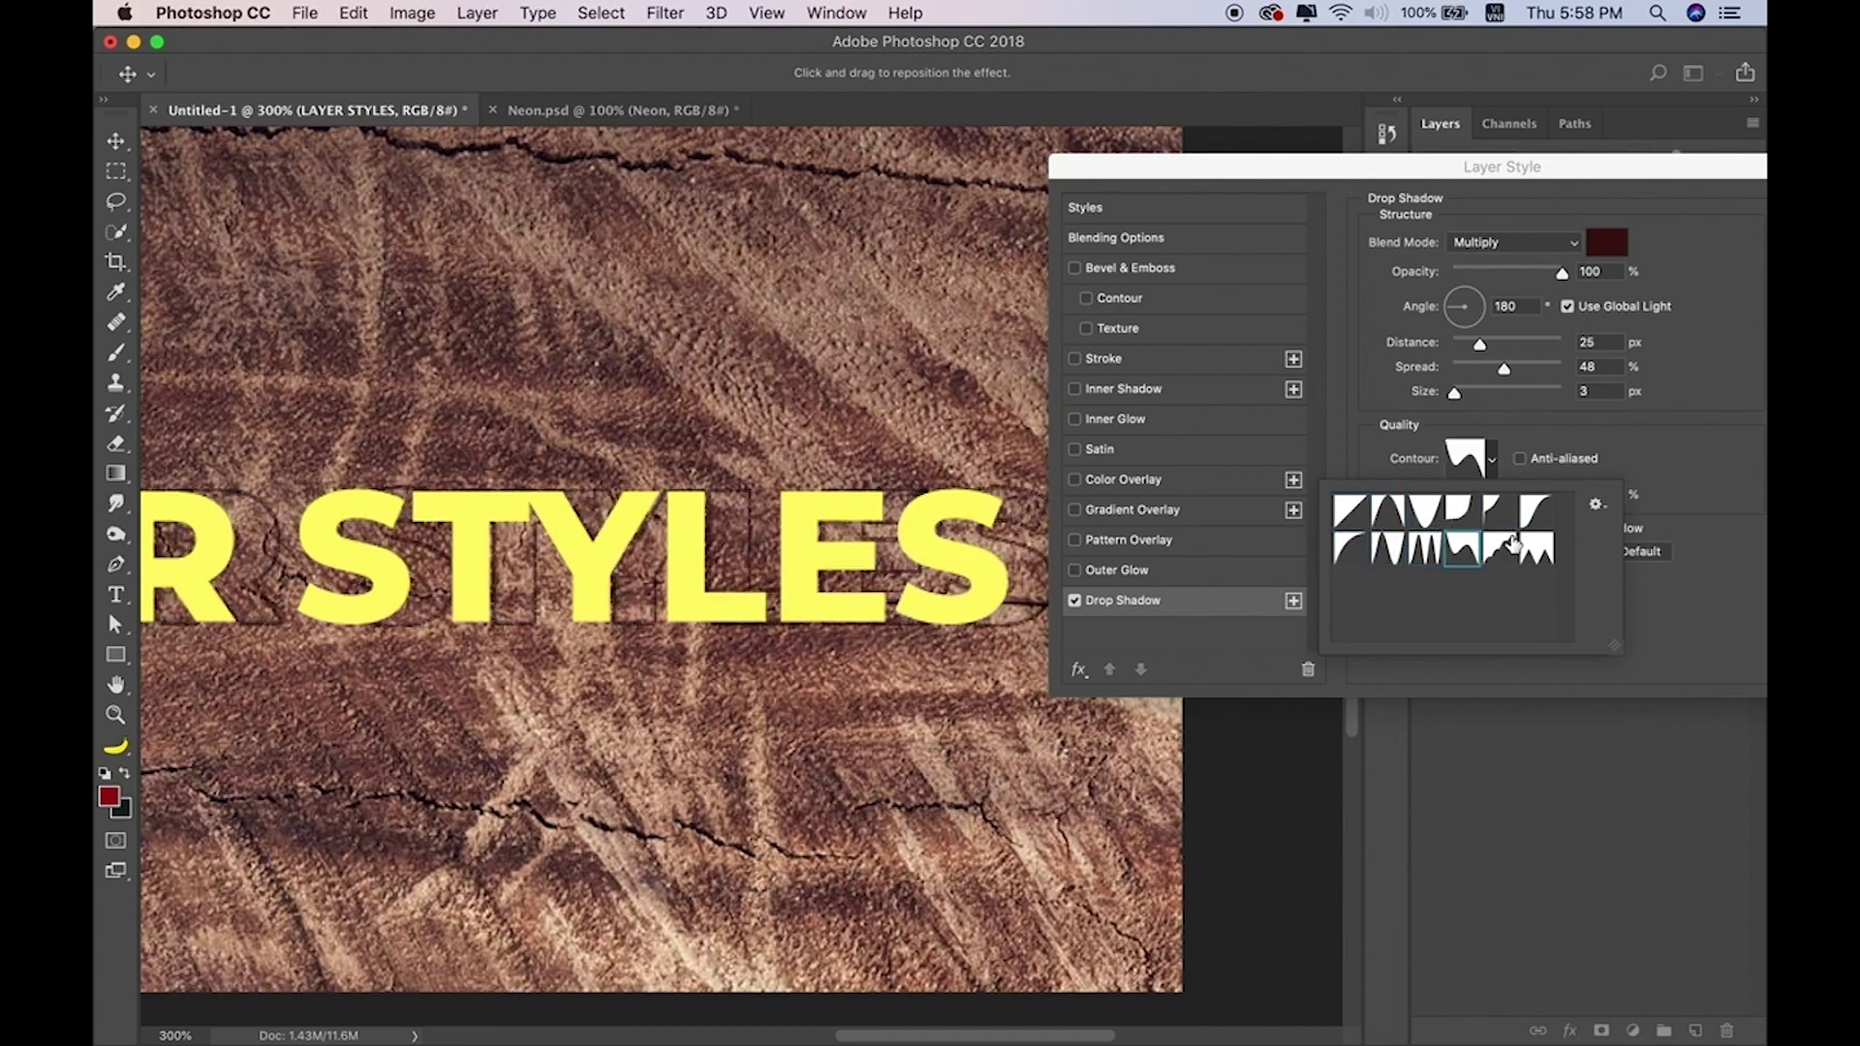
Settle on the first contour preset in the second row and close the picker.
{"action": "left_click", "coordinate": [1542, 516]}
{"action": "left_click", "coordinate": [1540, 554]}
{"action": "left_click", "coordinate": [1499, 549]}
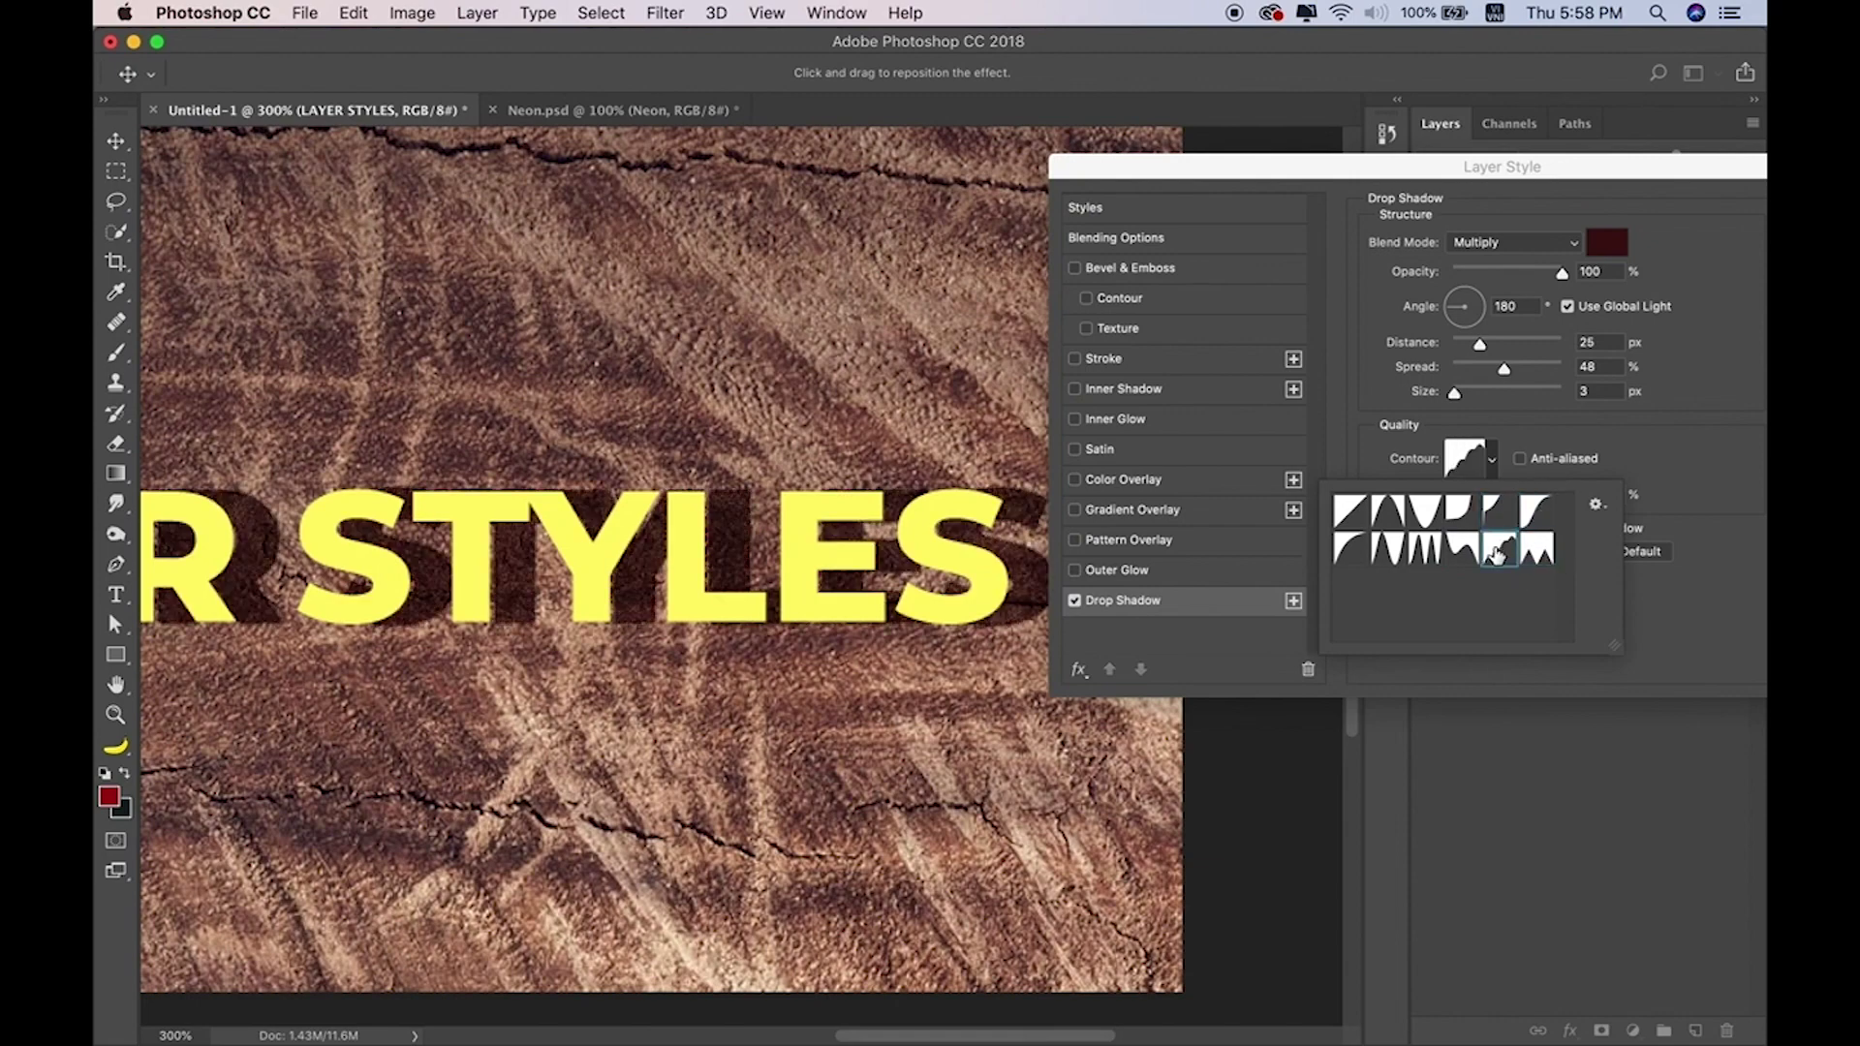
{"action": "left_click", "coordinate": [1421, 509]}
{"action": "left_click", "coordinate": [1350, 510]}
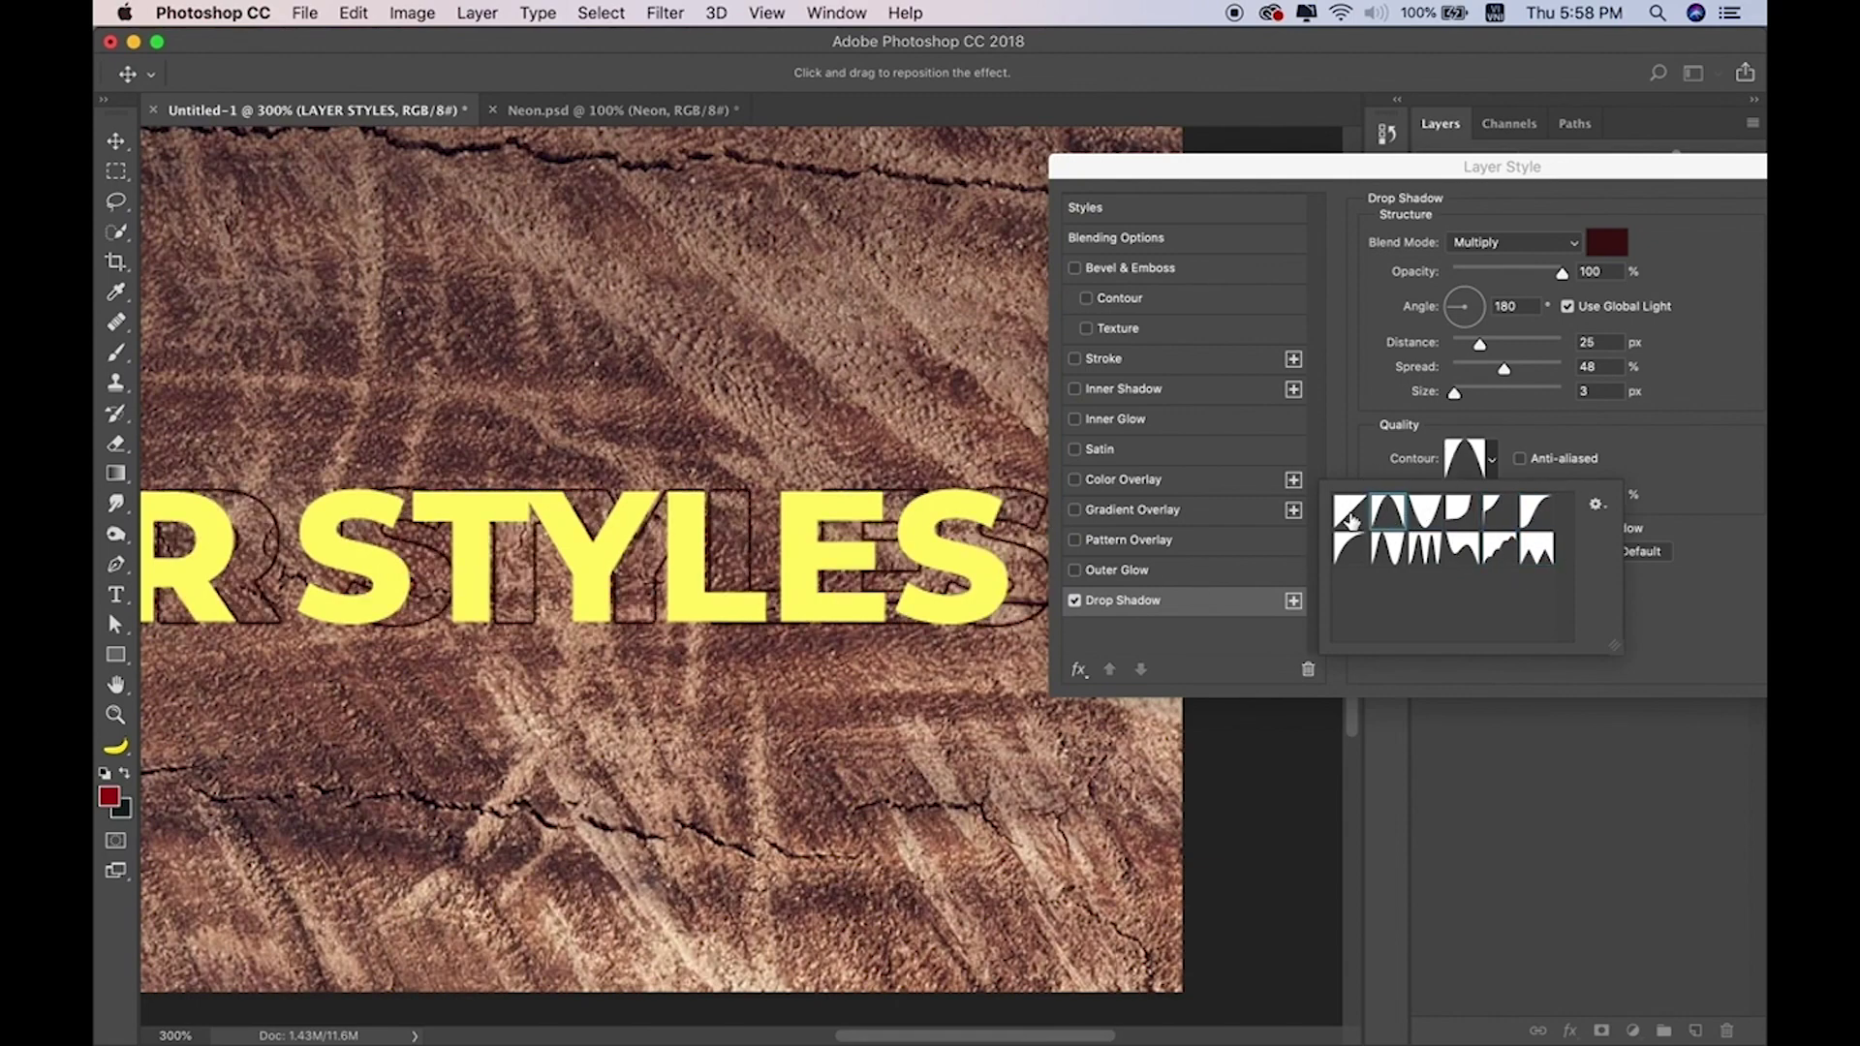
{"action": "left_click", "coordinate": [1352, 550]}
{"action": "left_click", "coordinate": [1625, 449]}
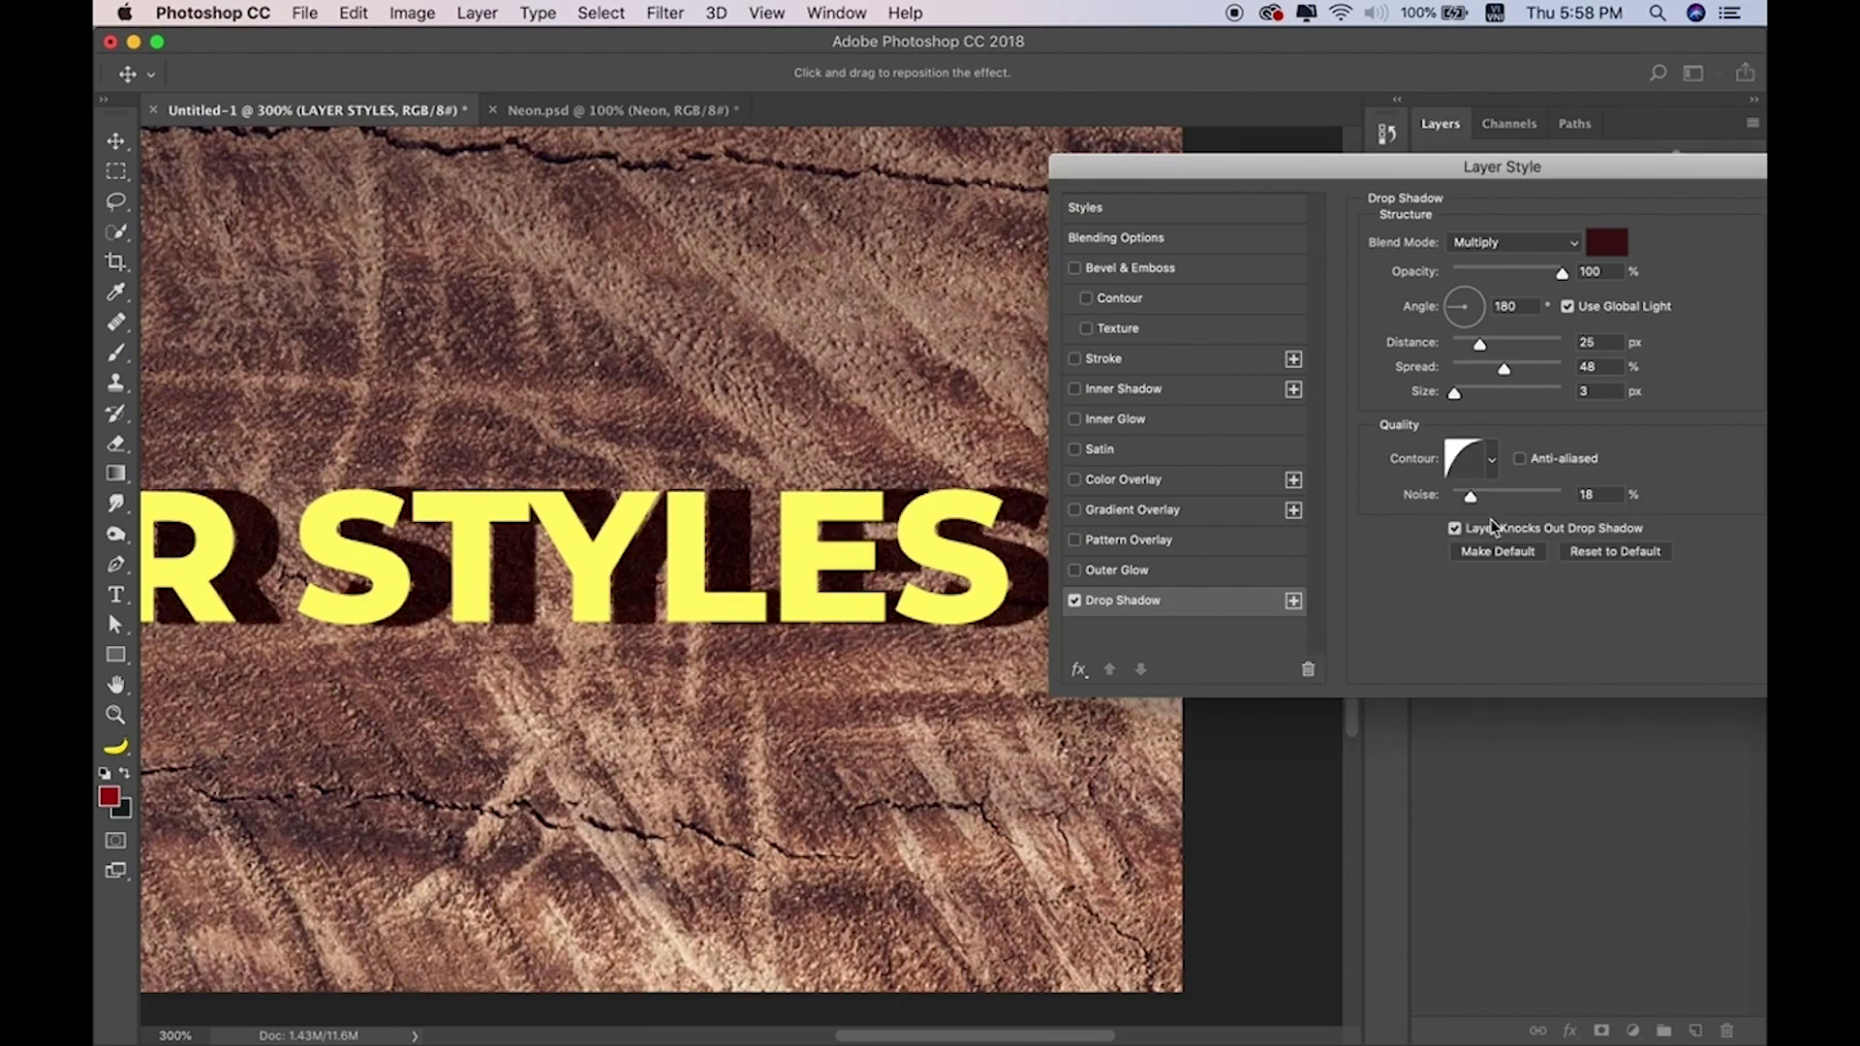
{"action": "left_click_drag", "start_coordinate": [1603, 174], "coordinate": [1558, 177]}
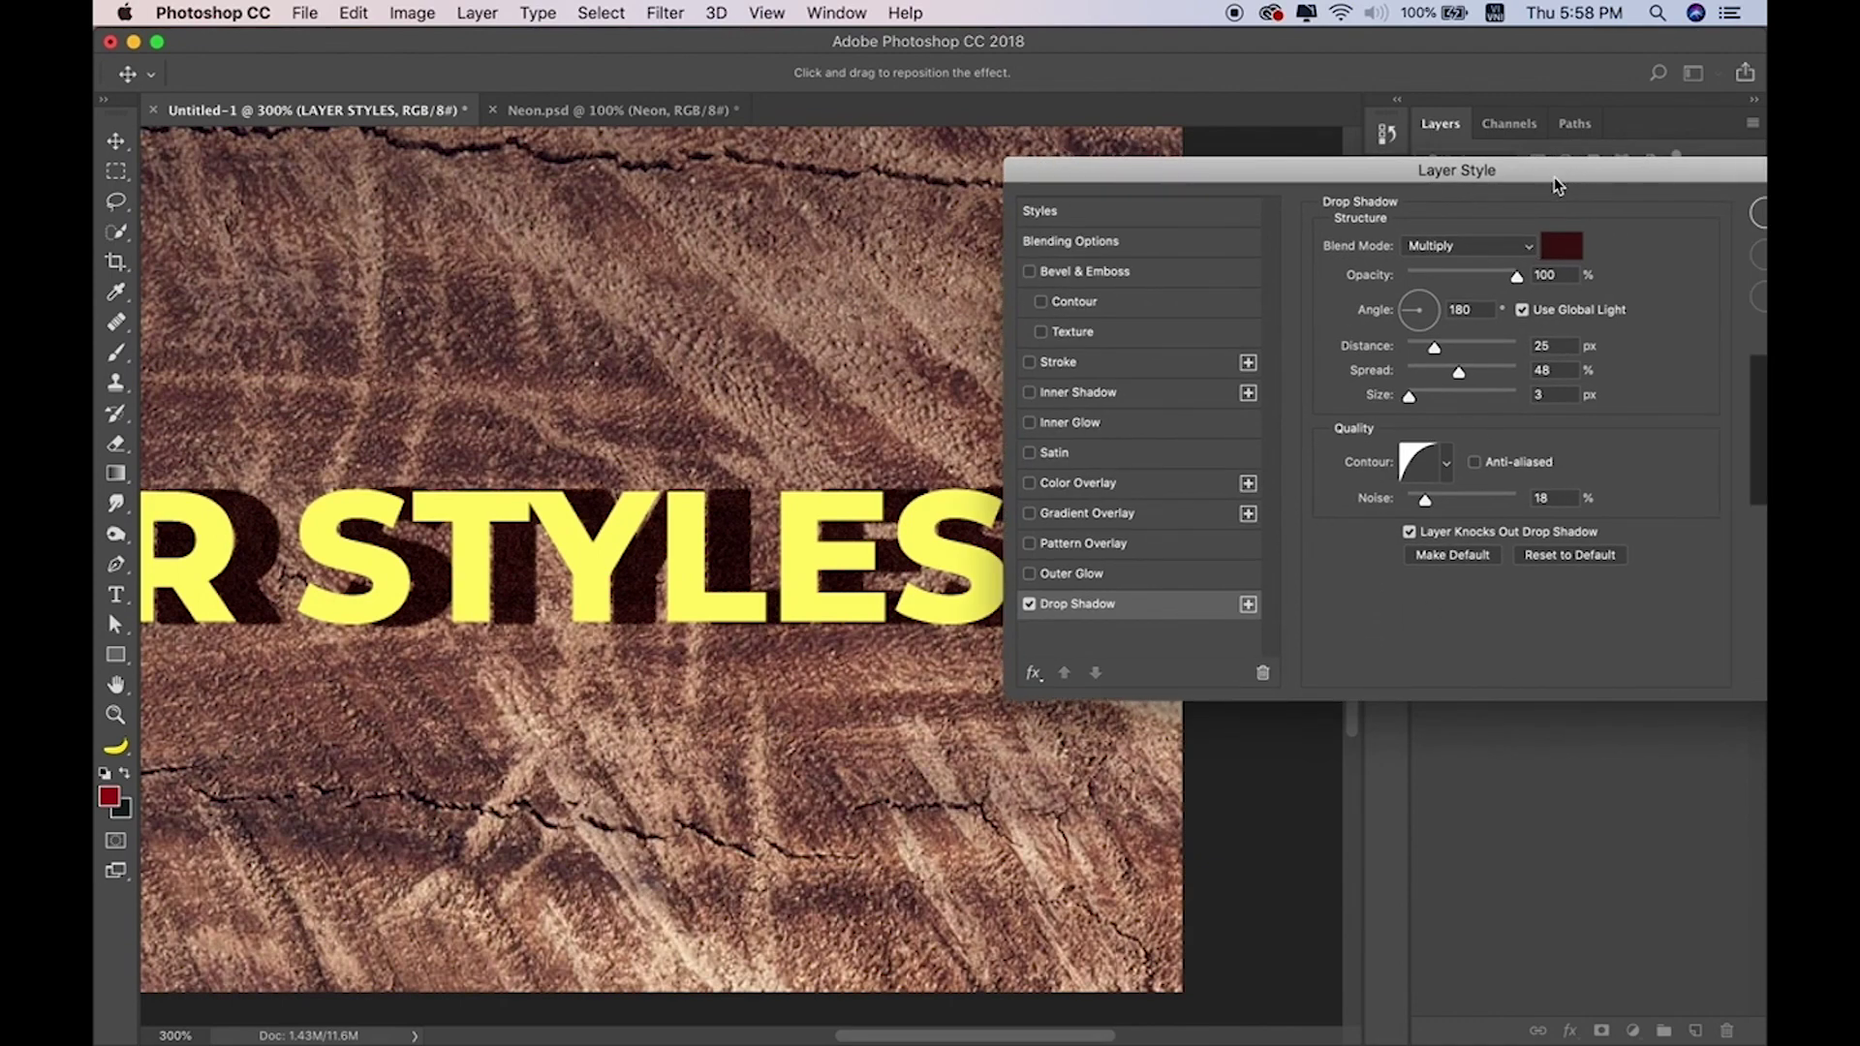
Set the drop shadow to Distance 10 px, Spread 11% and angle 138°, then apply it.
{"action": "left_click_drag", "start_coordinate": [1416, 180], "coordinate": [1458, 192]}
{"action": "left_click_drag", "start_coordinate": [1489, 367], "coordinate": [1471, 371]}
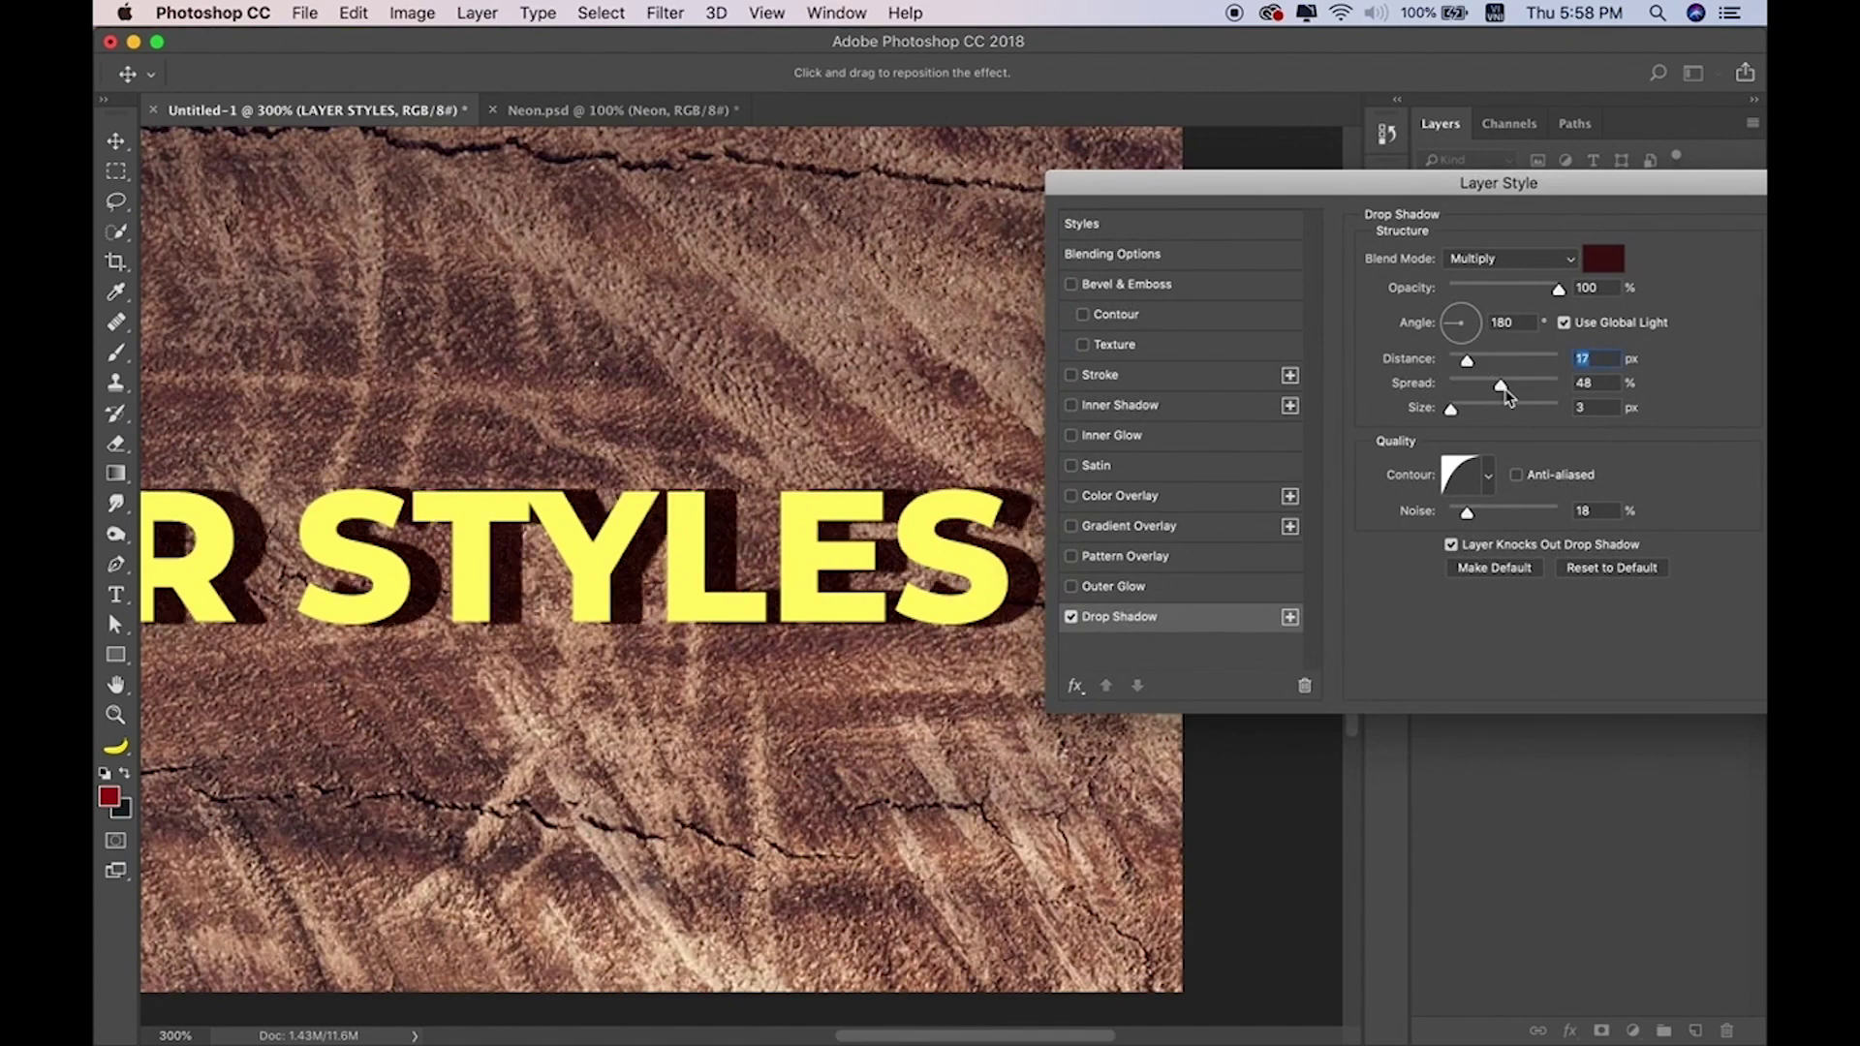
{"action": "left_click_drag", "start_coordinate": [1505, 389], "coordinate": [1453, 364]}
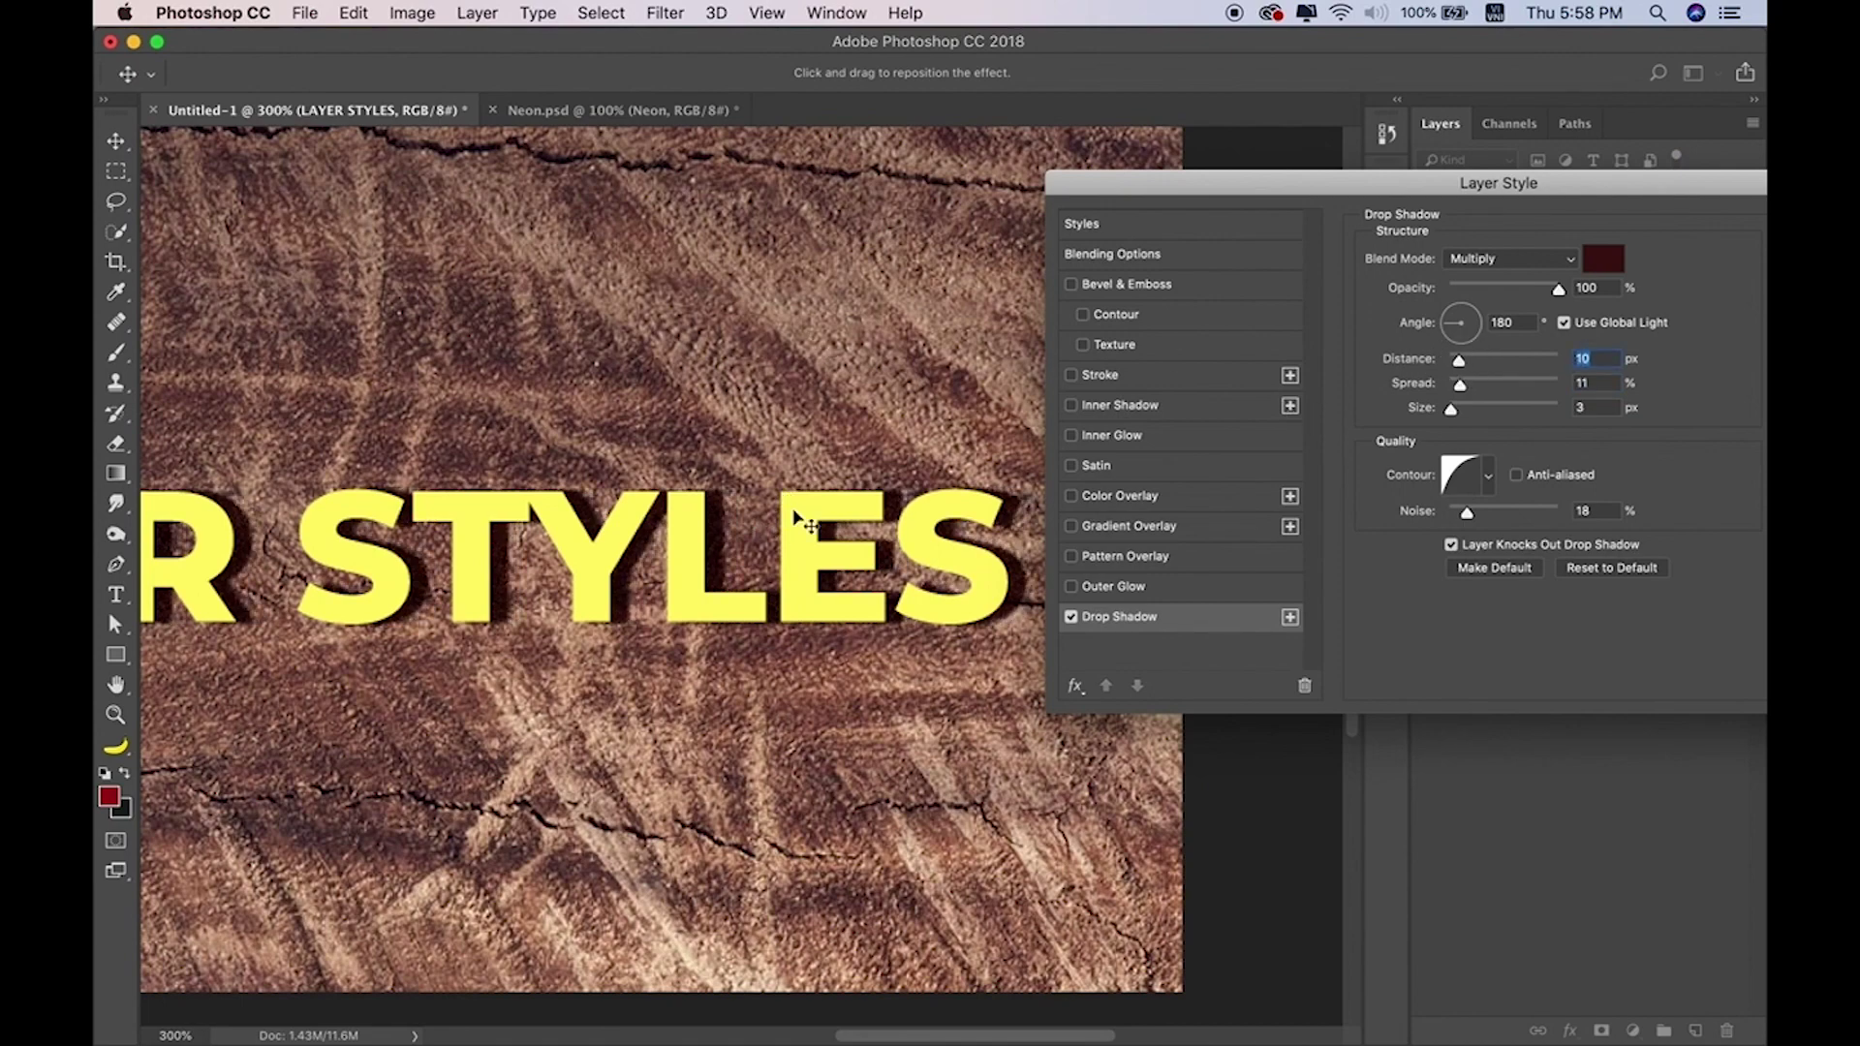
{"action": "mouse_move", "coordinate": [818, 545]}
{"action": "left_mouse_down"}
{"action": "mouse_move", "coordinate": [863, 542]}
{"action": "mouse_move", "coordinate": [788, 532]}
{"action": "mouse_move", "coordinate": [818, 532]}
{"action": "mouse_move", "coordinate": [829, 562]}
{"action": "mouse_move", "coordinate": [793, 539]}
{"action": "mouse_move", "coordinate": [833, 498]}
{"action": "mouse_move", "coordinate": [758, 488]}
{"action": "mouse_move", "coordinate": [810, 507]}
{"action": "mouse_move", "coordinate": [822, 427]}
{"action": "left_mouse_up"}
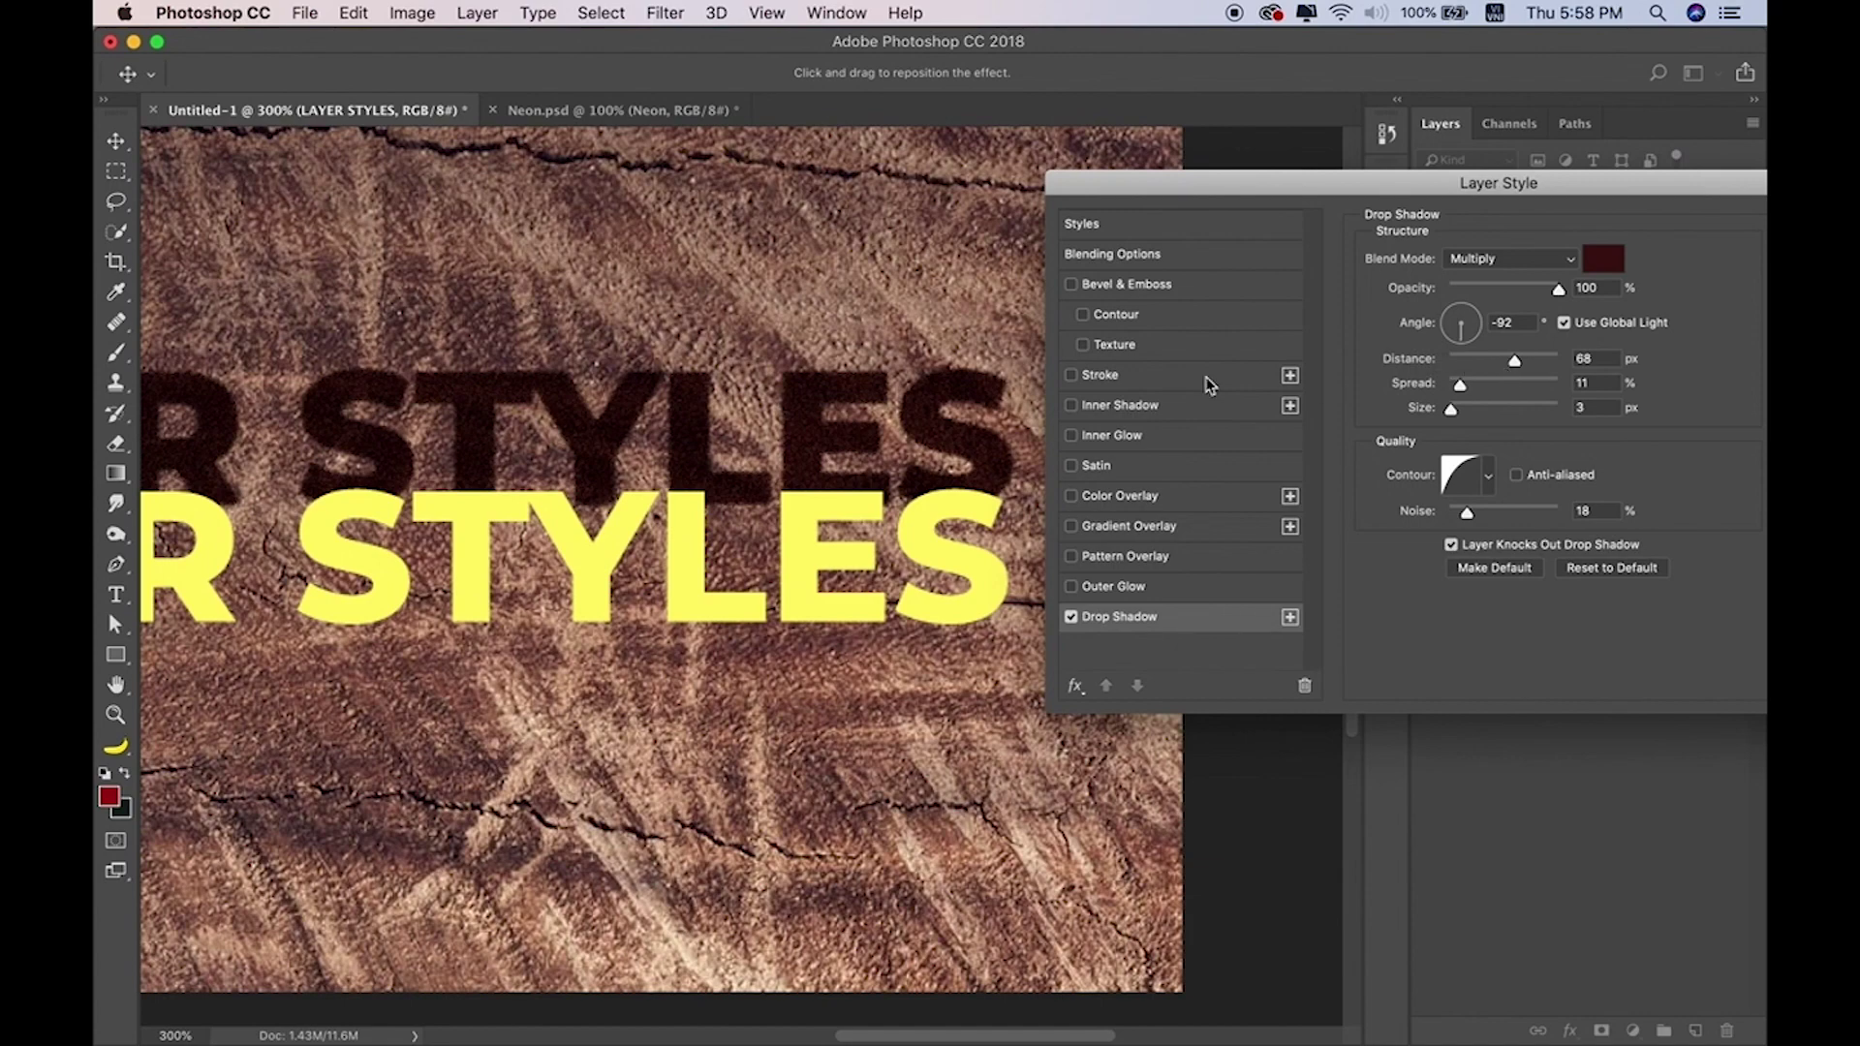
{"action": "mouse_move", "coordinate": [854, 441]}
{"action": "left_mouse_down"}
{"action": "mouse_move", "coordinate": [853, 536]}
{"action": "mouse_move", "coordinate": [901, 581]}
{"action": "mouse_move", "coordinate": [802, 623]}
{"action": "mouse_move", "coordinate": [854, 579]}
{"action": "mouse_move", "coordinate": [843, 548]}
{"action": "mouse_move", "coordinate": [865, 578]}
{"action": "left_mouse_up"}
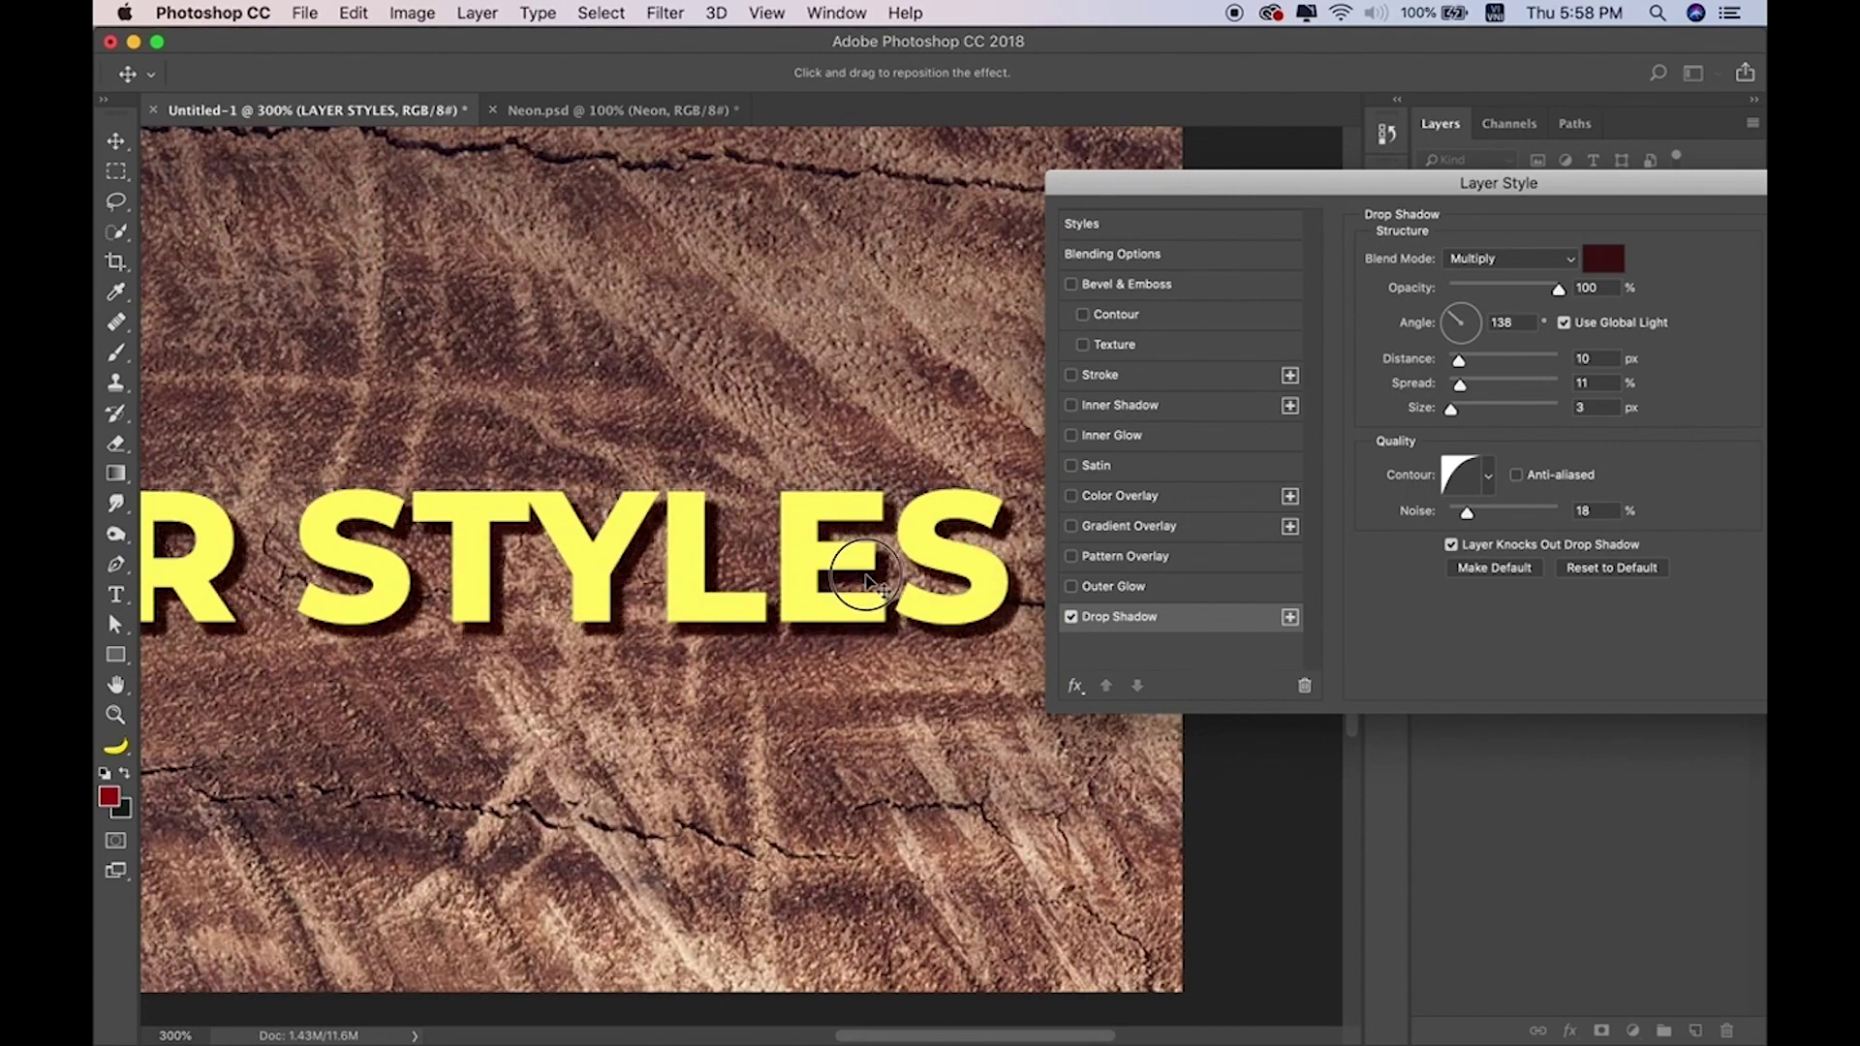
{"action": "left_click_drag", "start_coordinate": [1383, 194], "coordinate": [1136, 186]}
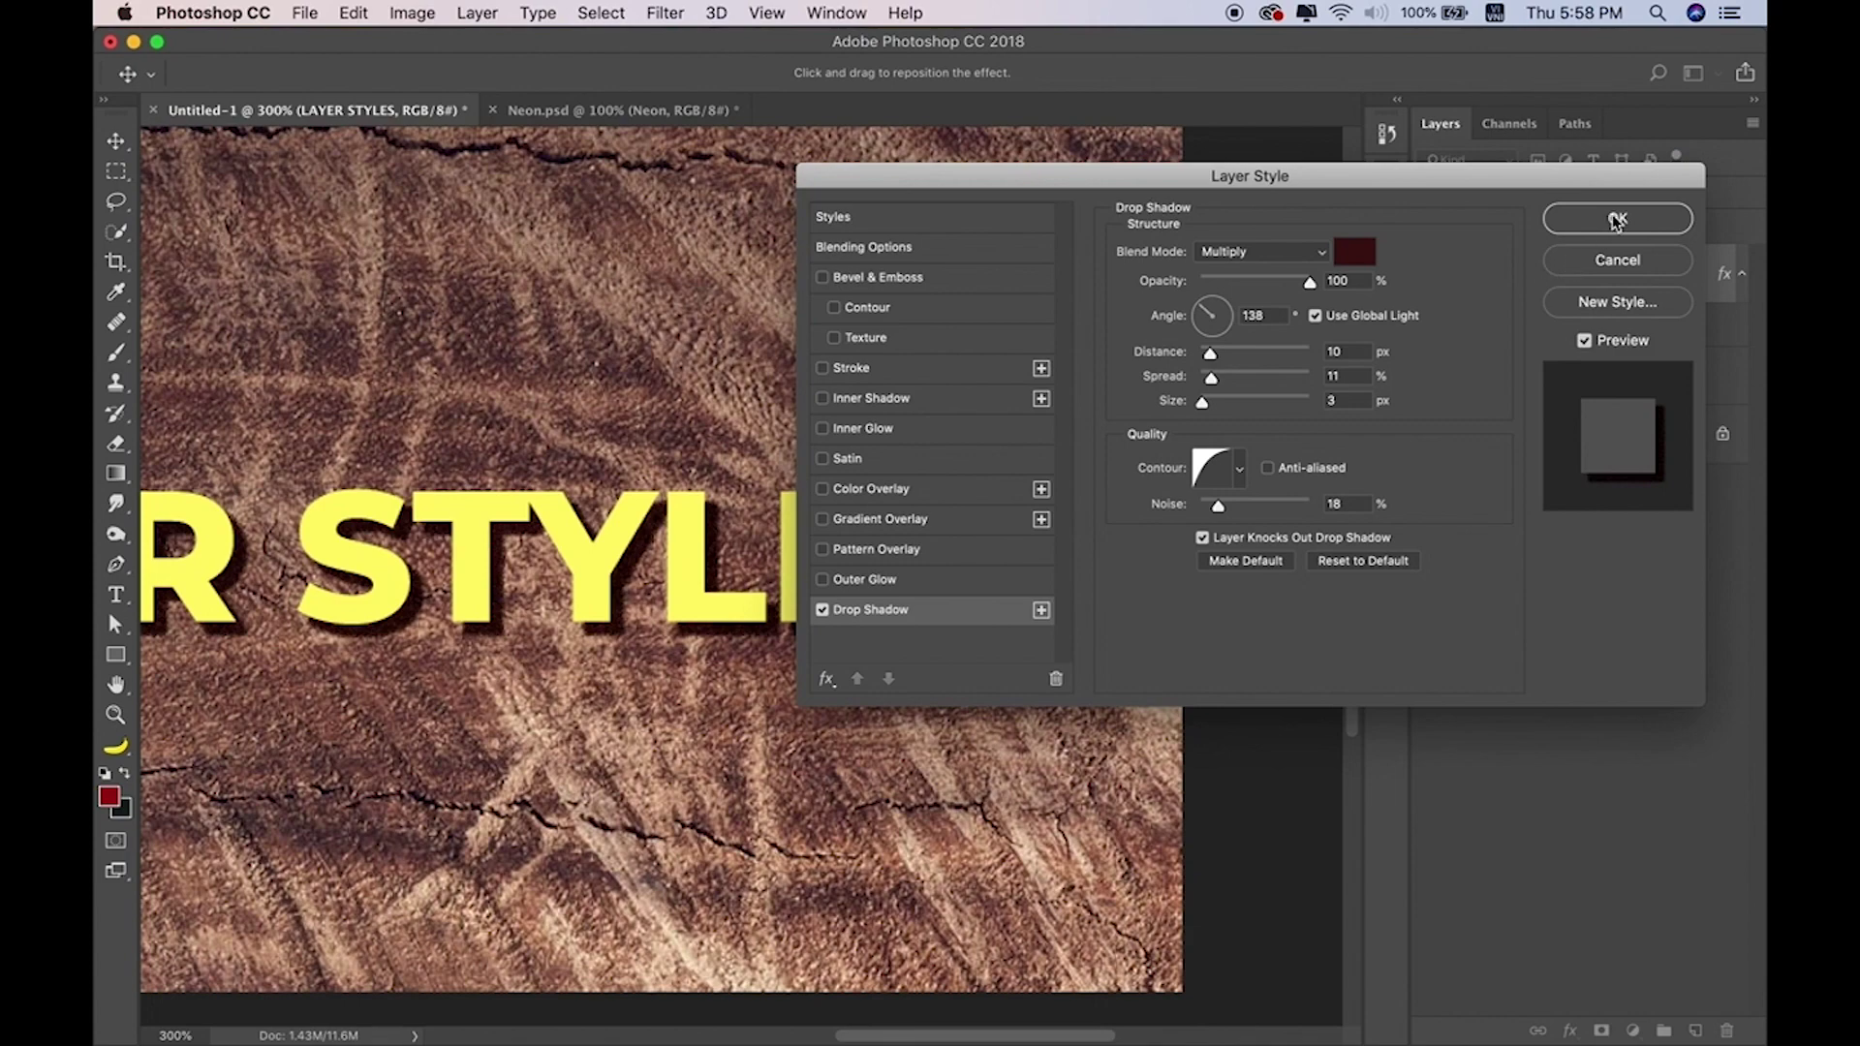
{"action": "left_click", "coordinate": [1617, 219]}
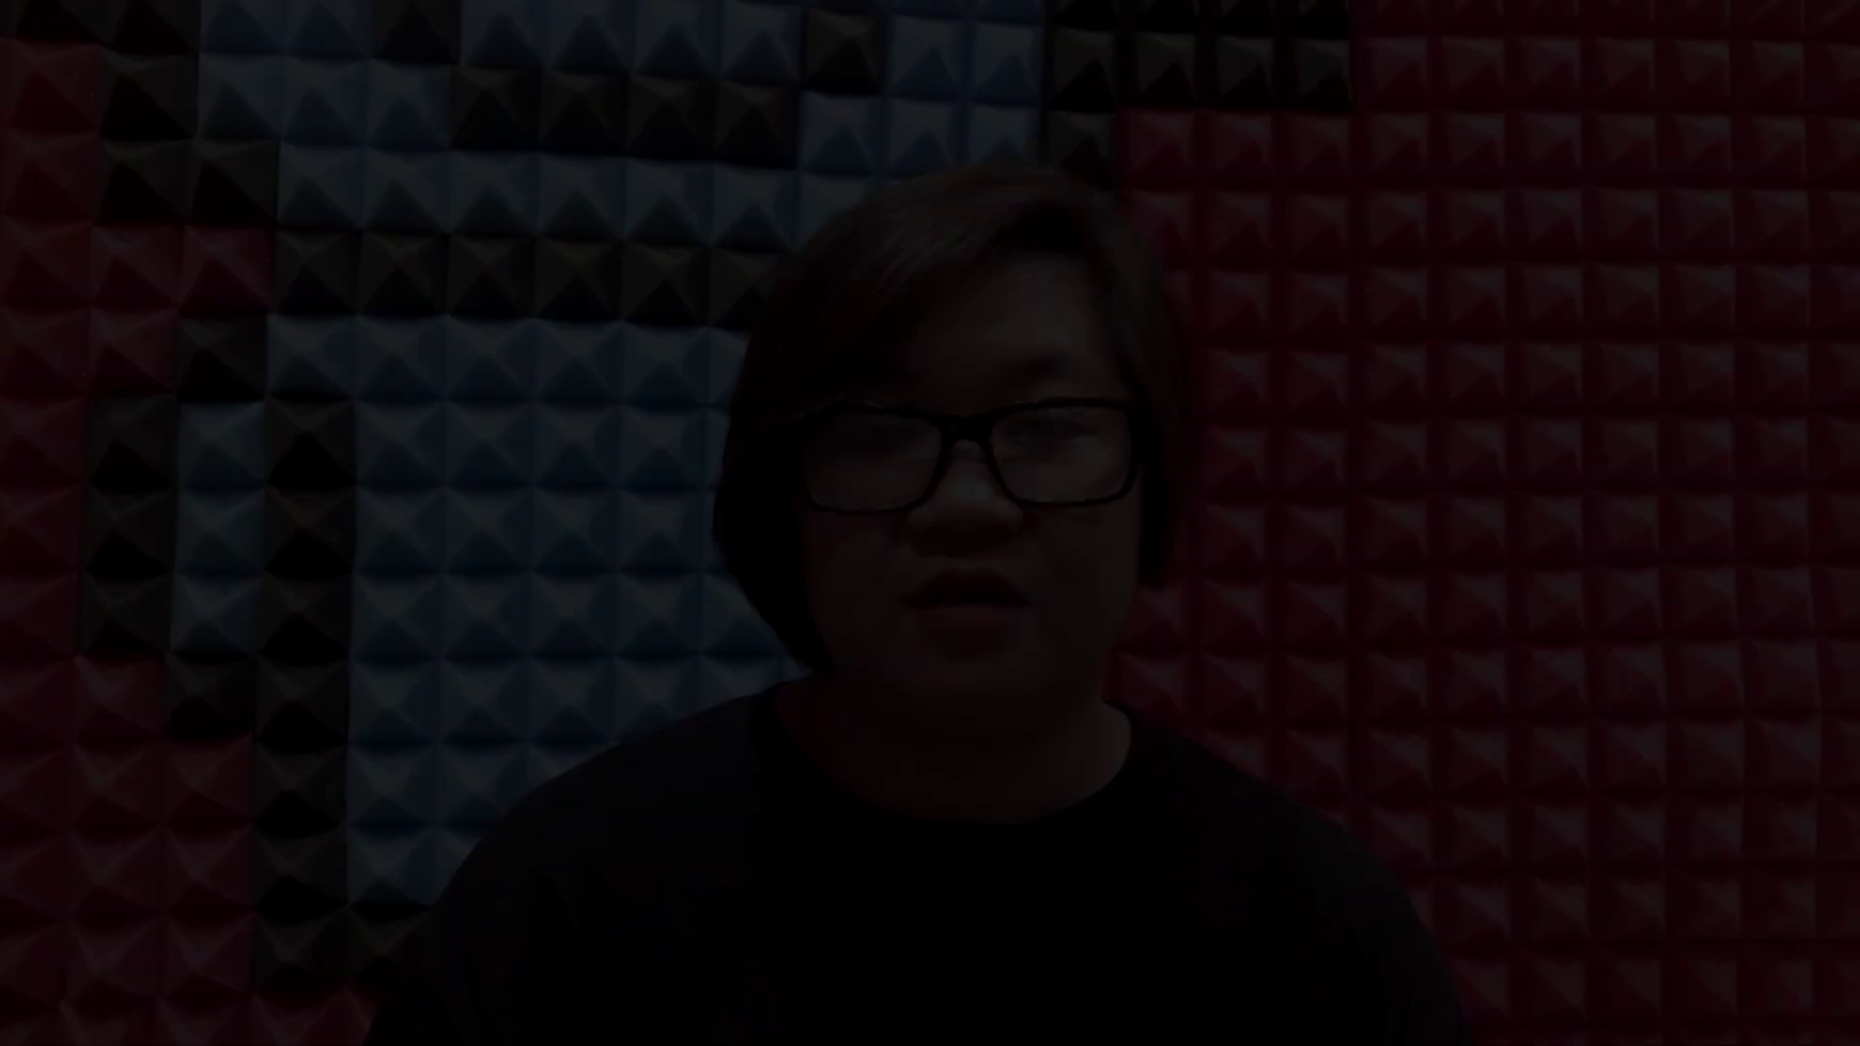